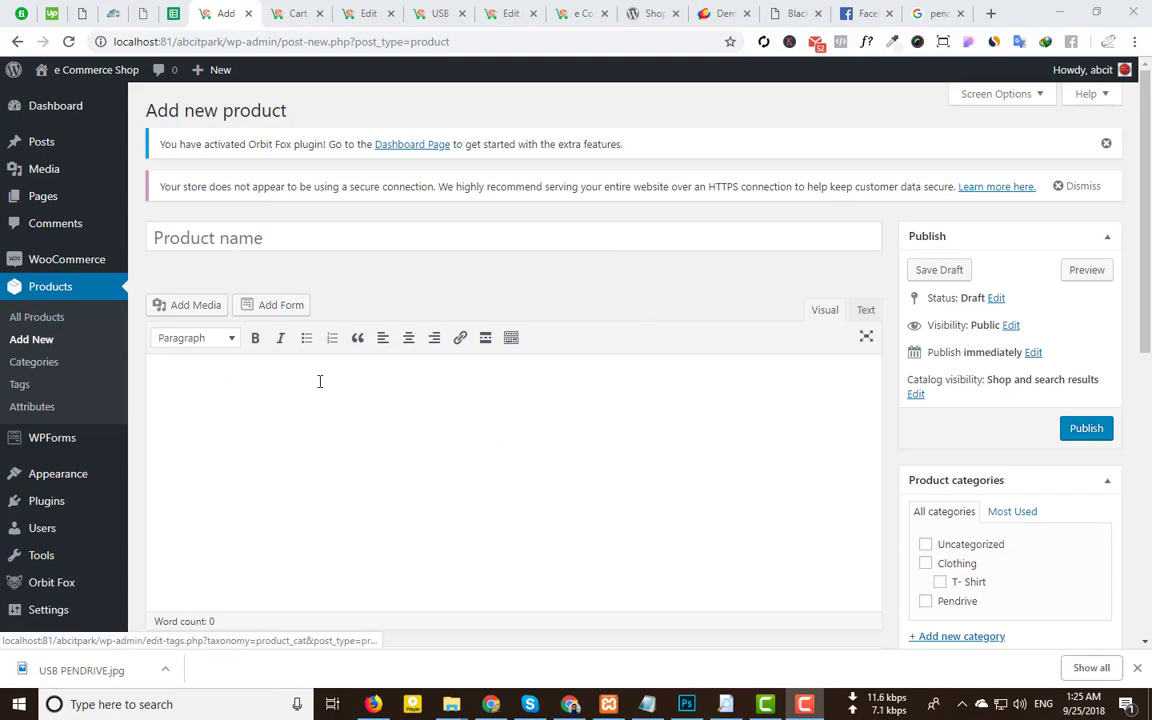
Review the product types available in the product data section and reopen a blank new product form
scroll(319, 383, down, 3)
click(325, 350)
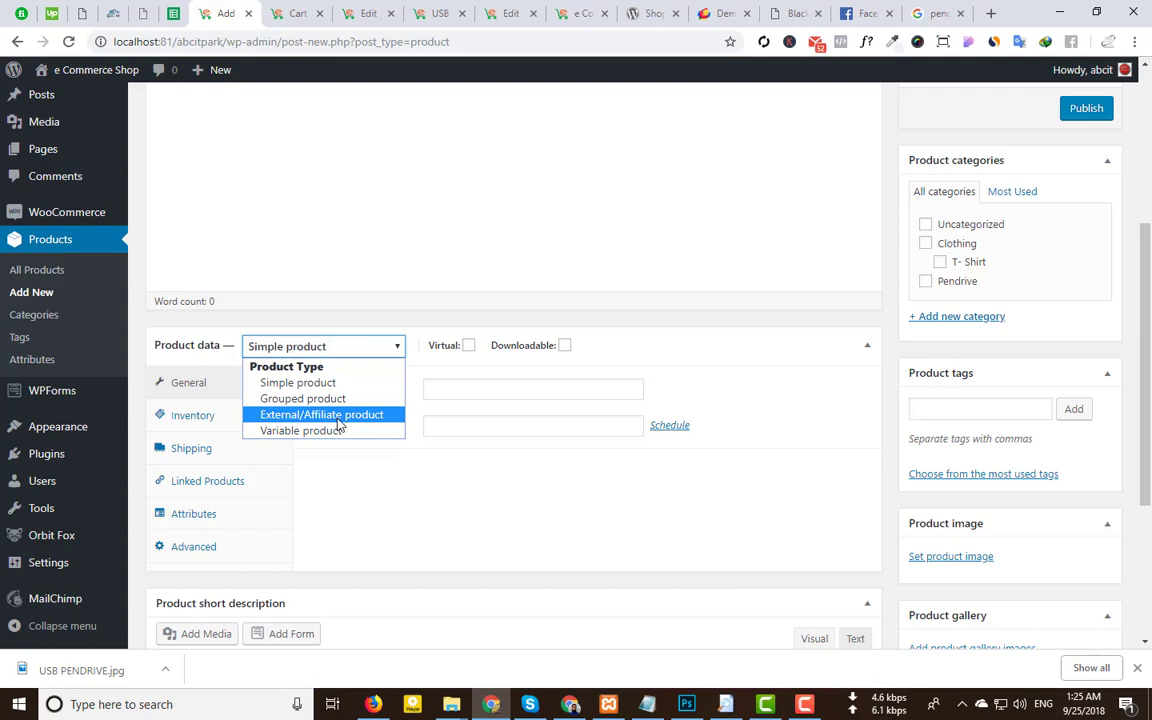
click(358, 490)
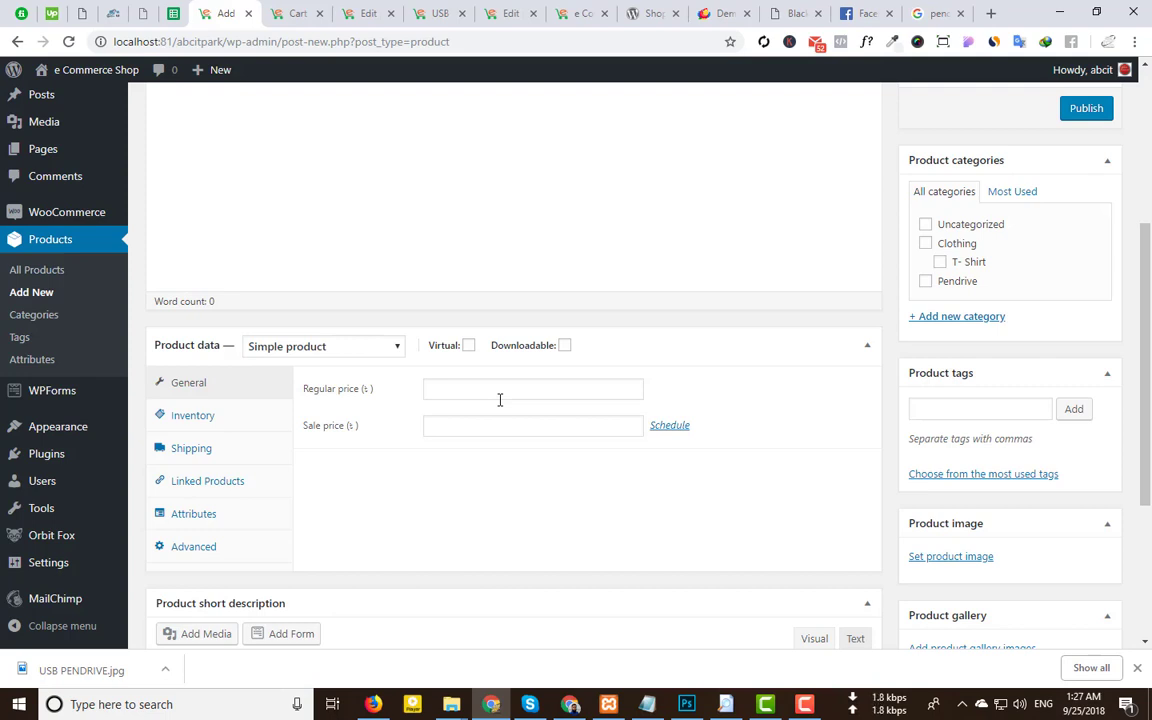
scroll(450, 162, up, 3)
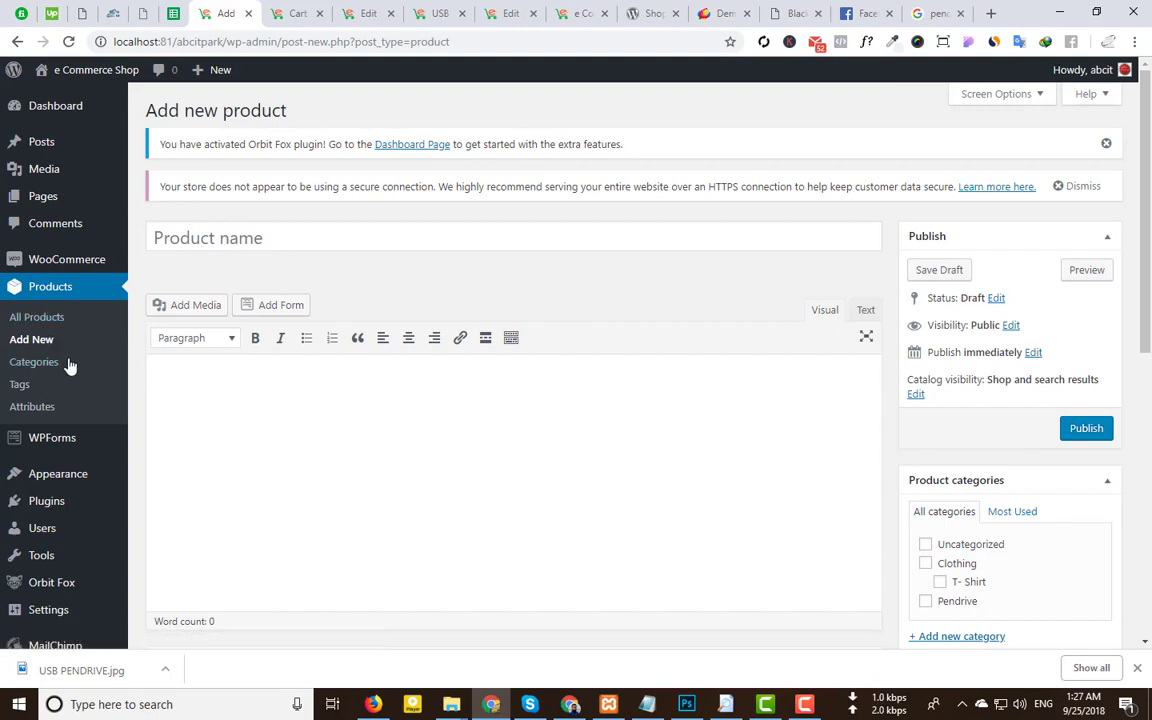
click(45, 344)
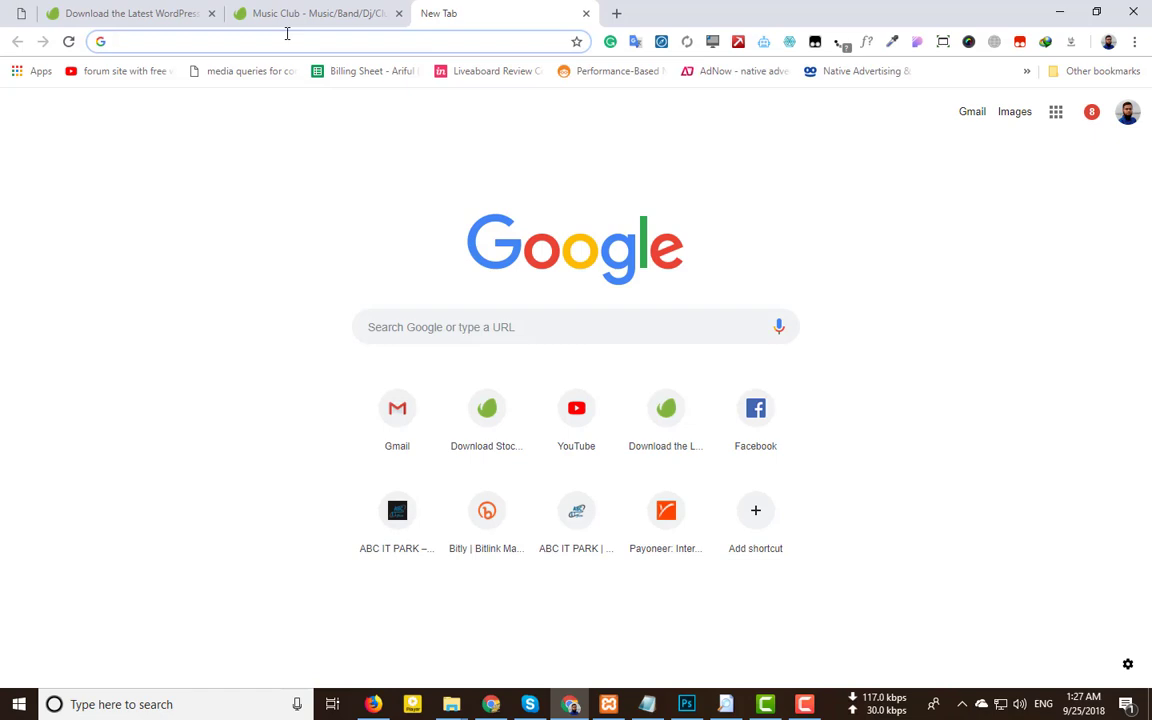
Open themeforest.net in the other browser window and sign in to the Envato account with the saved credentials
text(the)
key(Return)
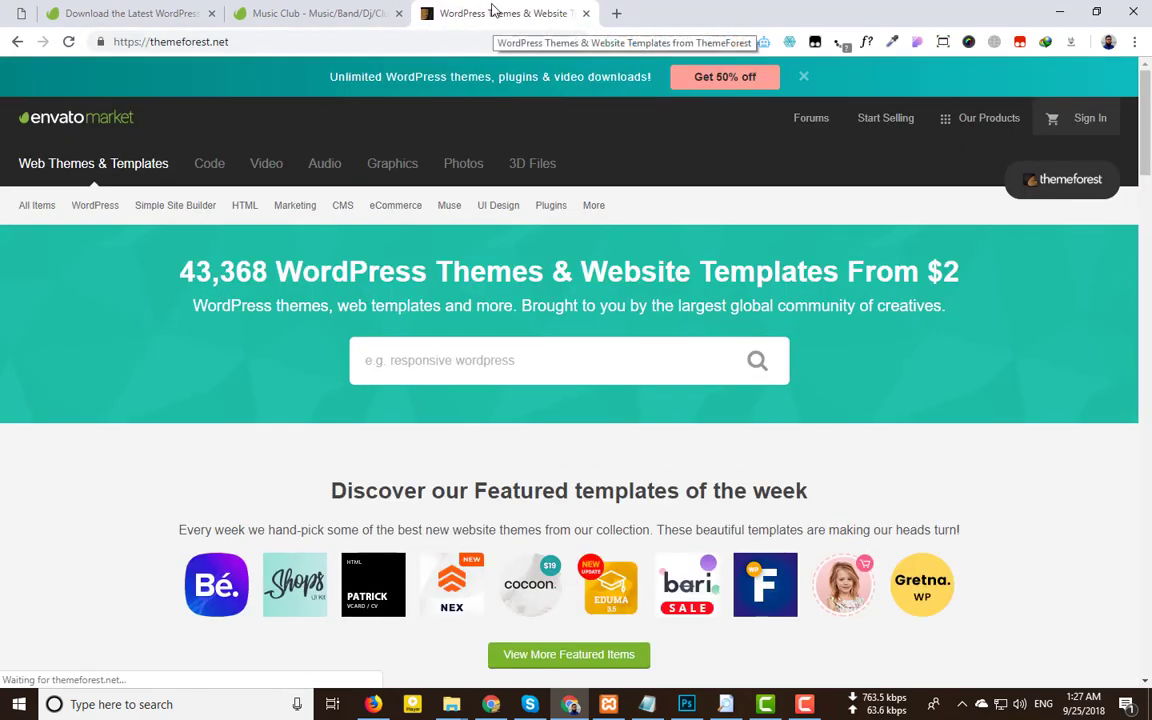
click(1100, 120)
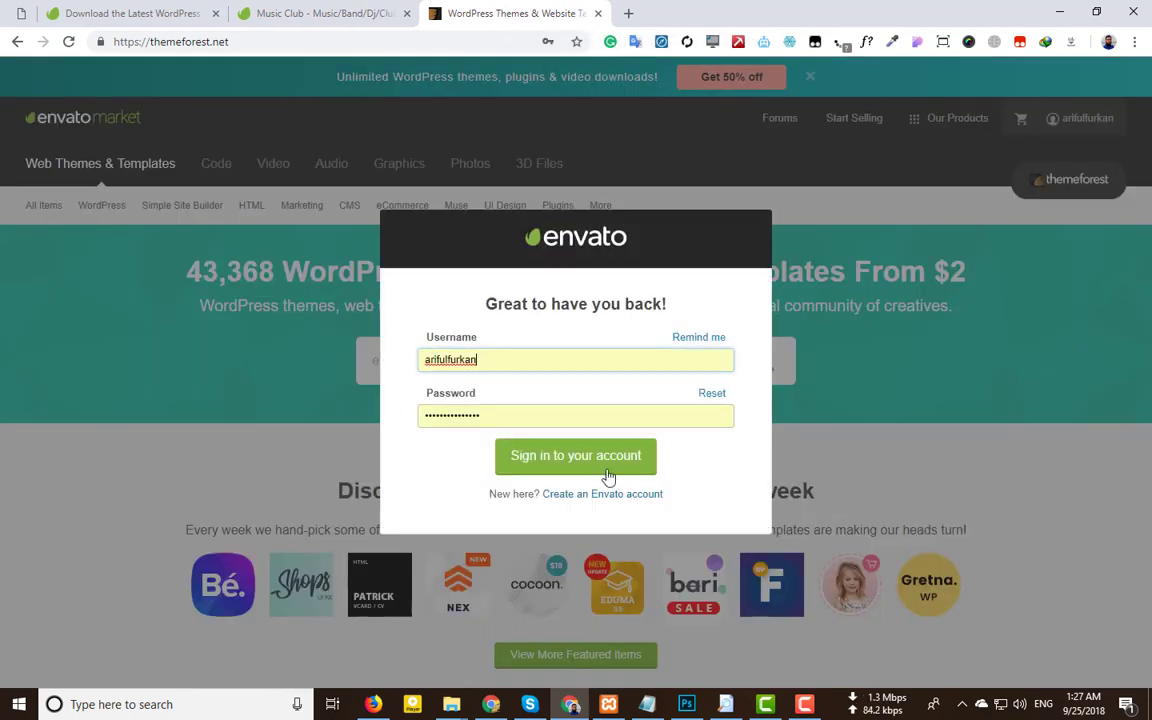
click(590, 455)
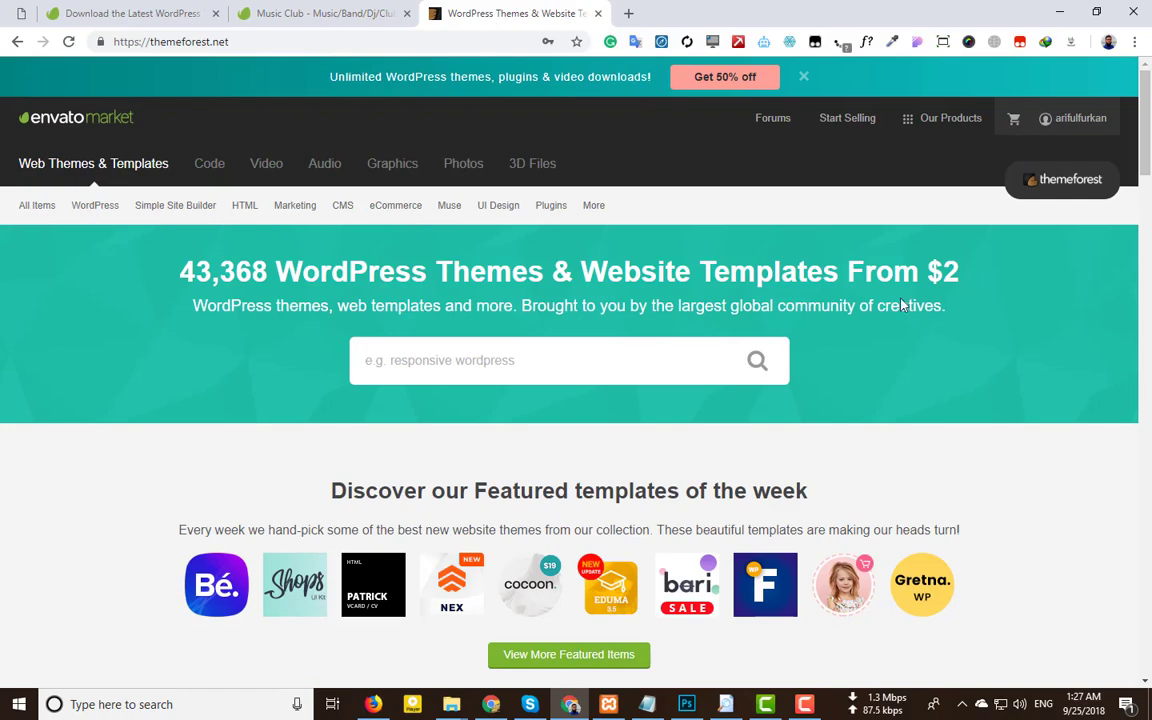
Browse the ThemeForest home page and open the WordPress Blog / Magazine theme category
scroll(384, 326, down, 5)
scroll(380, 327, up, 6)
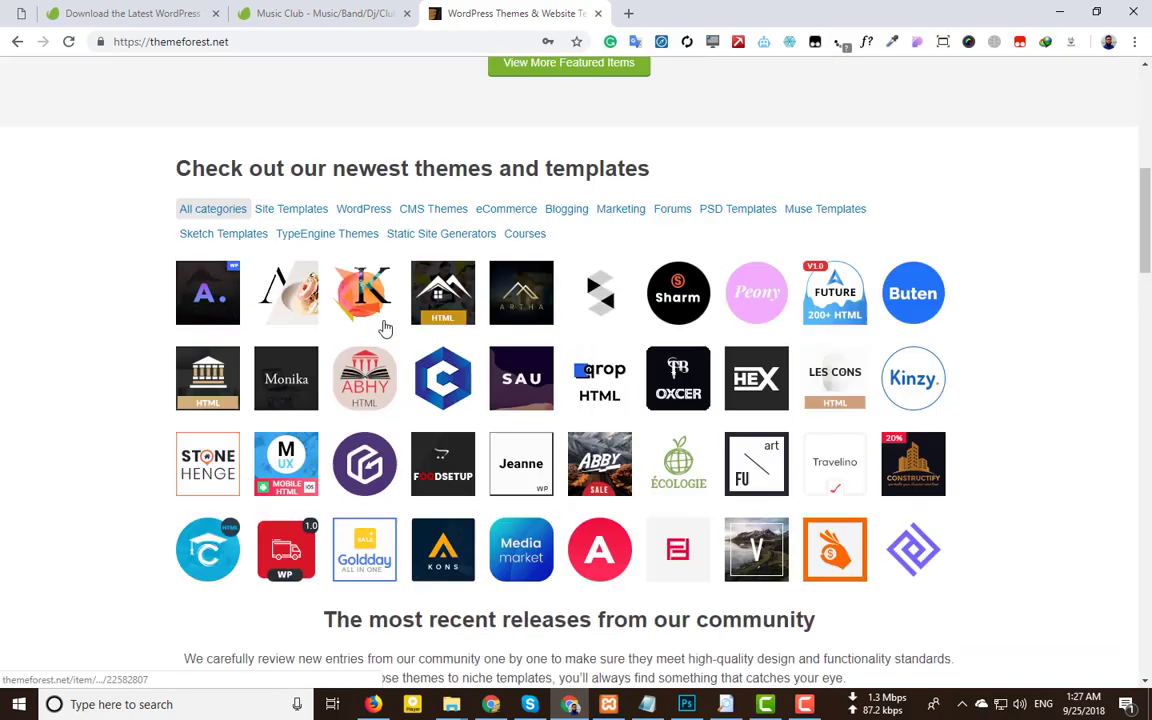
mouse_move(84, 210)
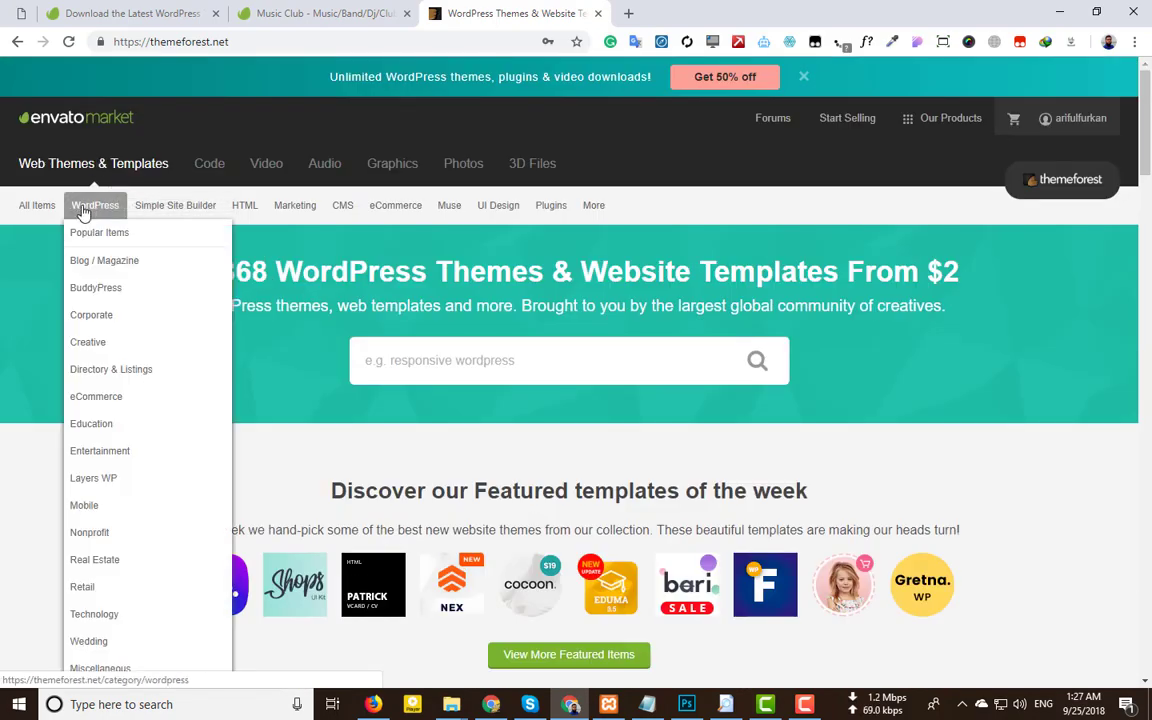
click(102, 262)
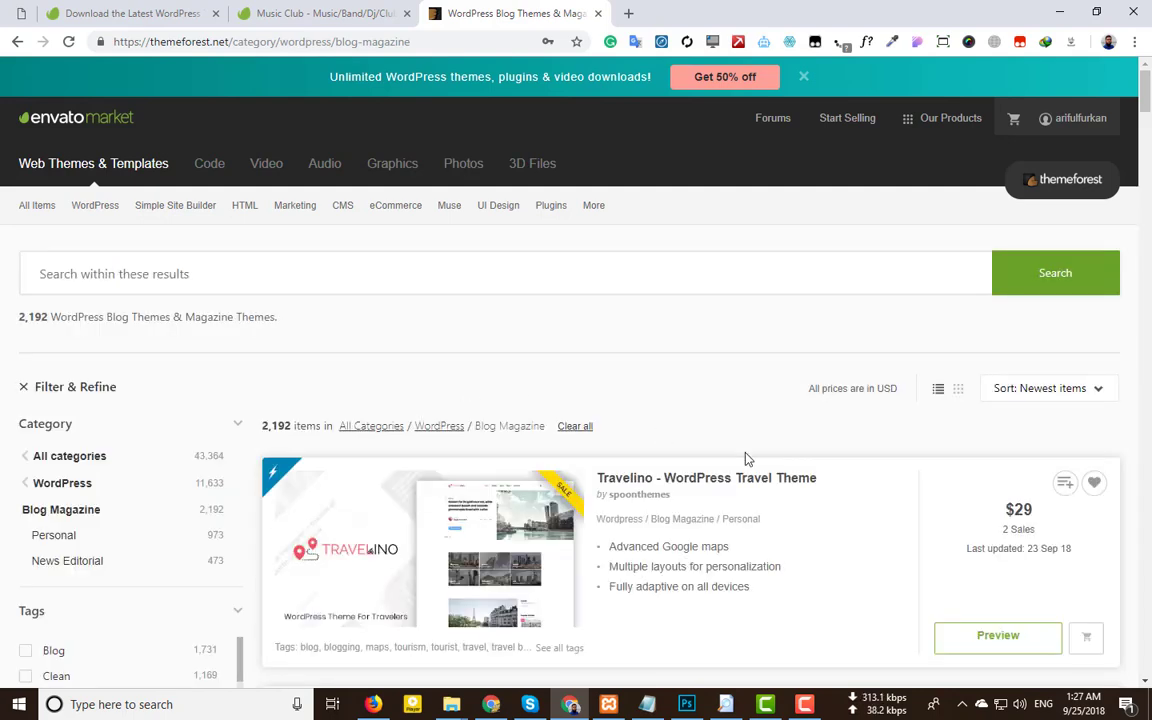
drag(697, 481, 788, 499)
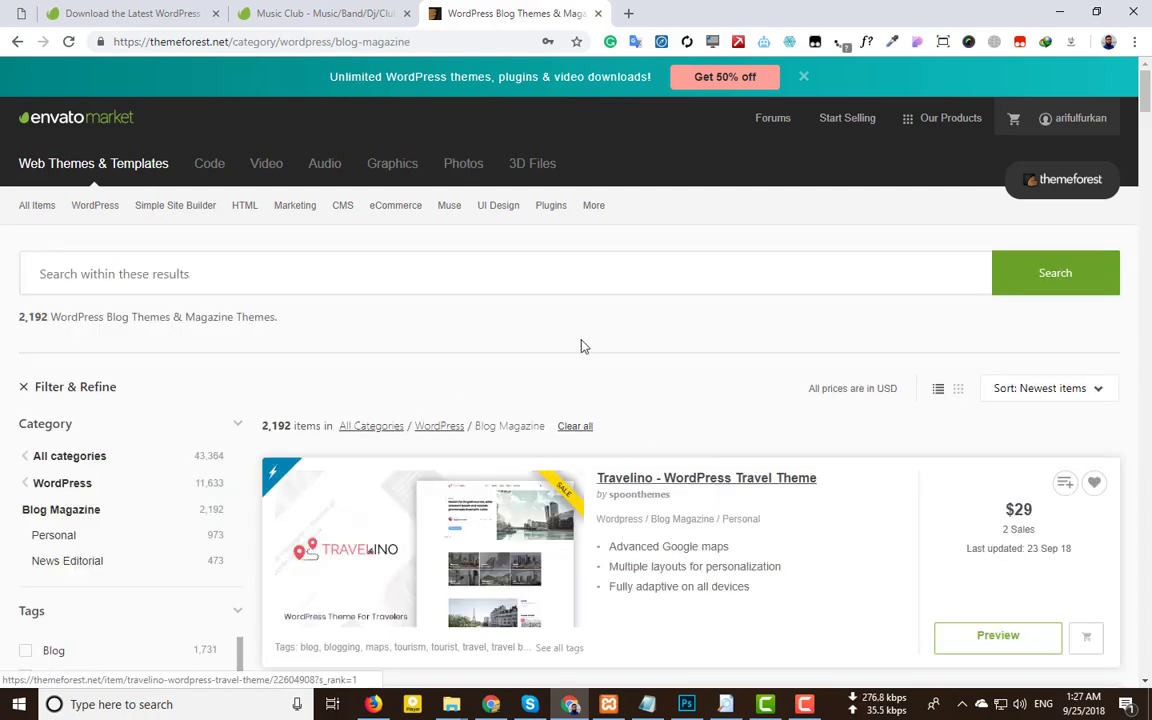
Try to find "avada" within the Blog / Magazine category, and clear the search term
click(332, 276)
text(a)
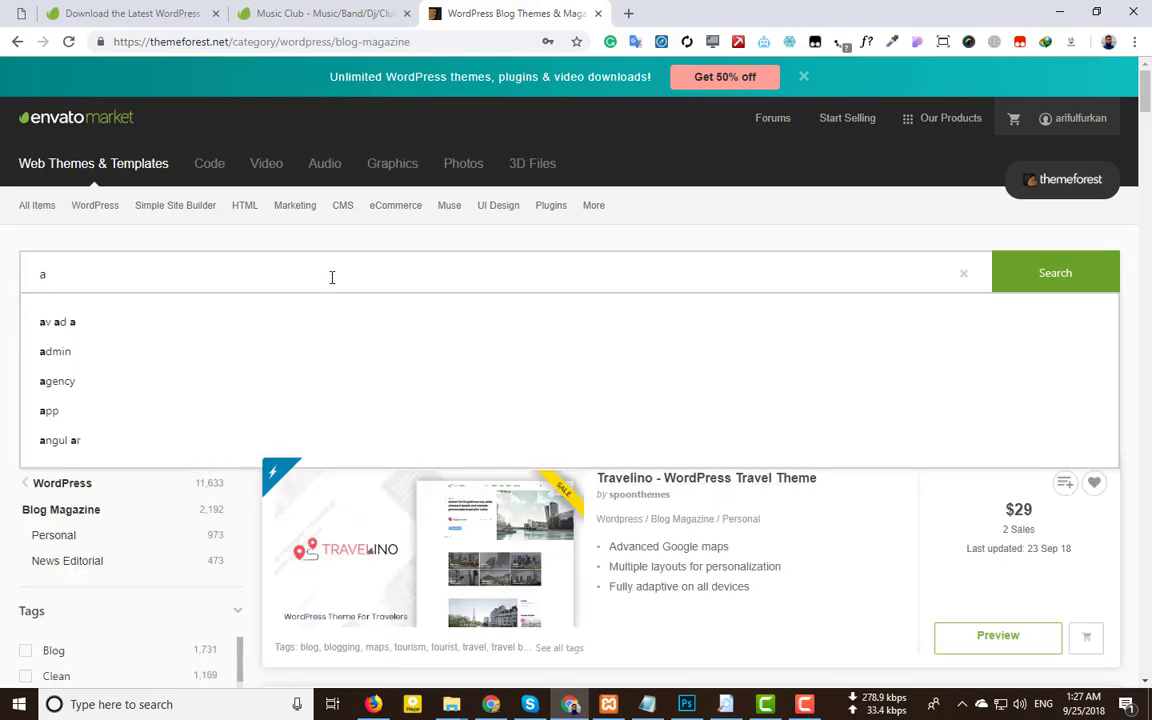
text(vada)
key(Return)
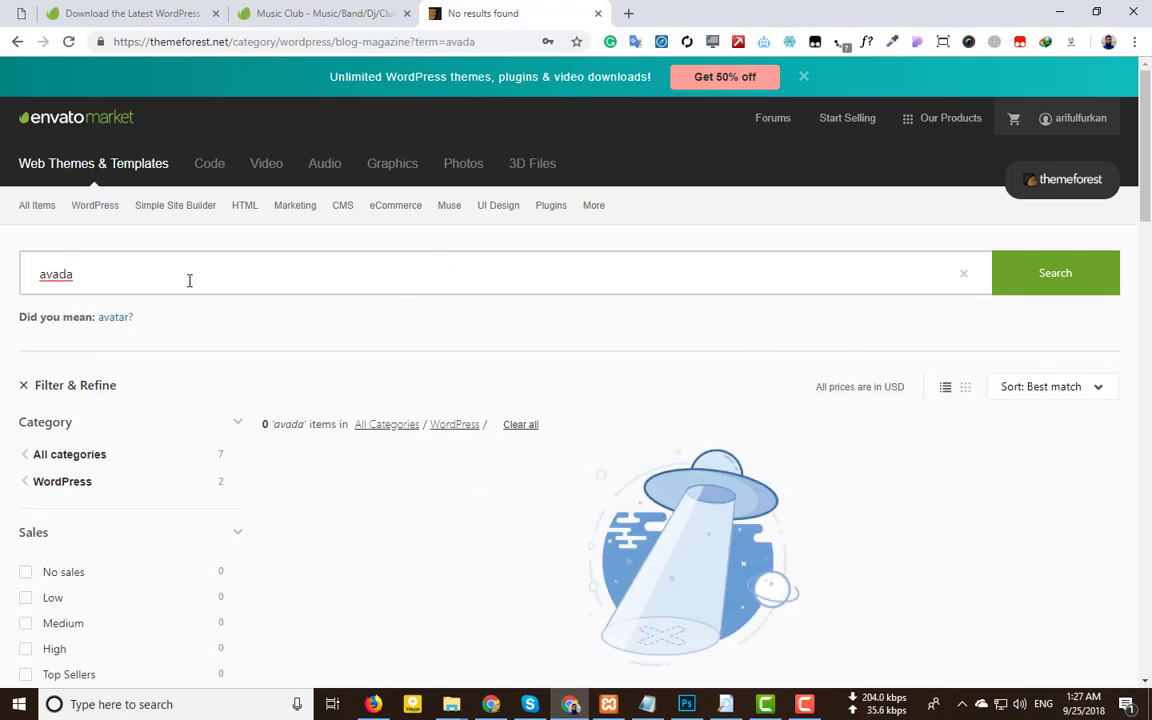
drag(188, 280, 2, 273)
key(BackSpace)
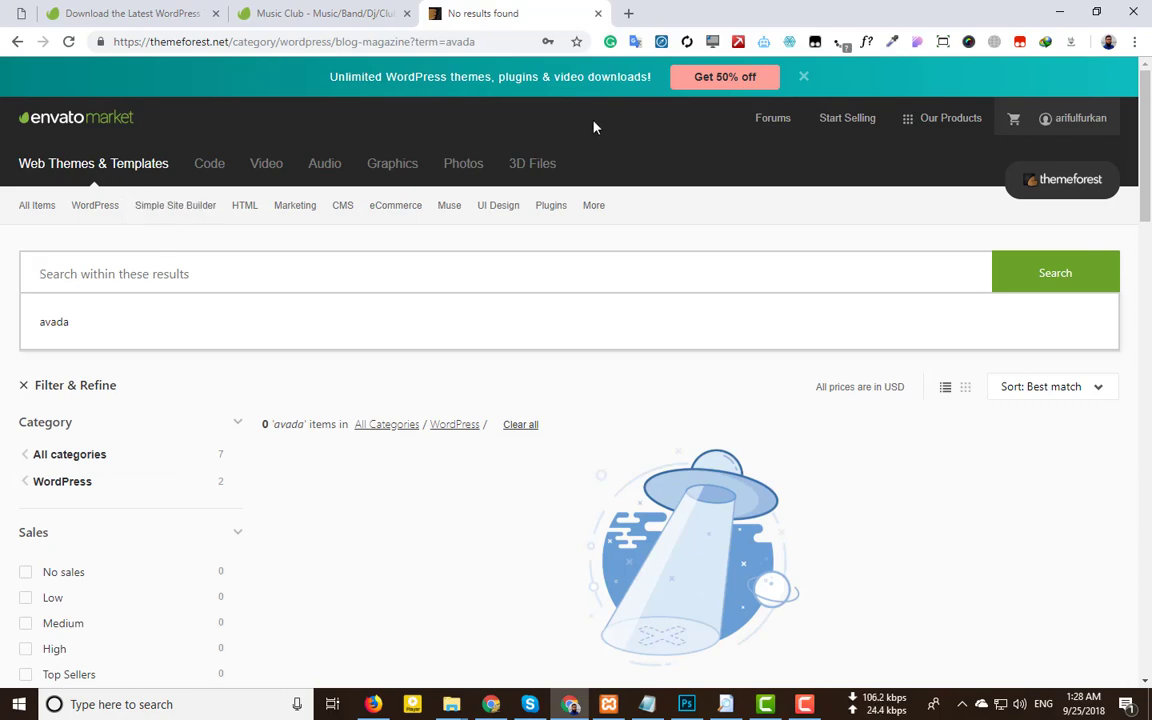
Search all of ThemeForest for "avada" and open the "Avada | Responsive Multi-Purpose Theme" item page
click(100, 170)
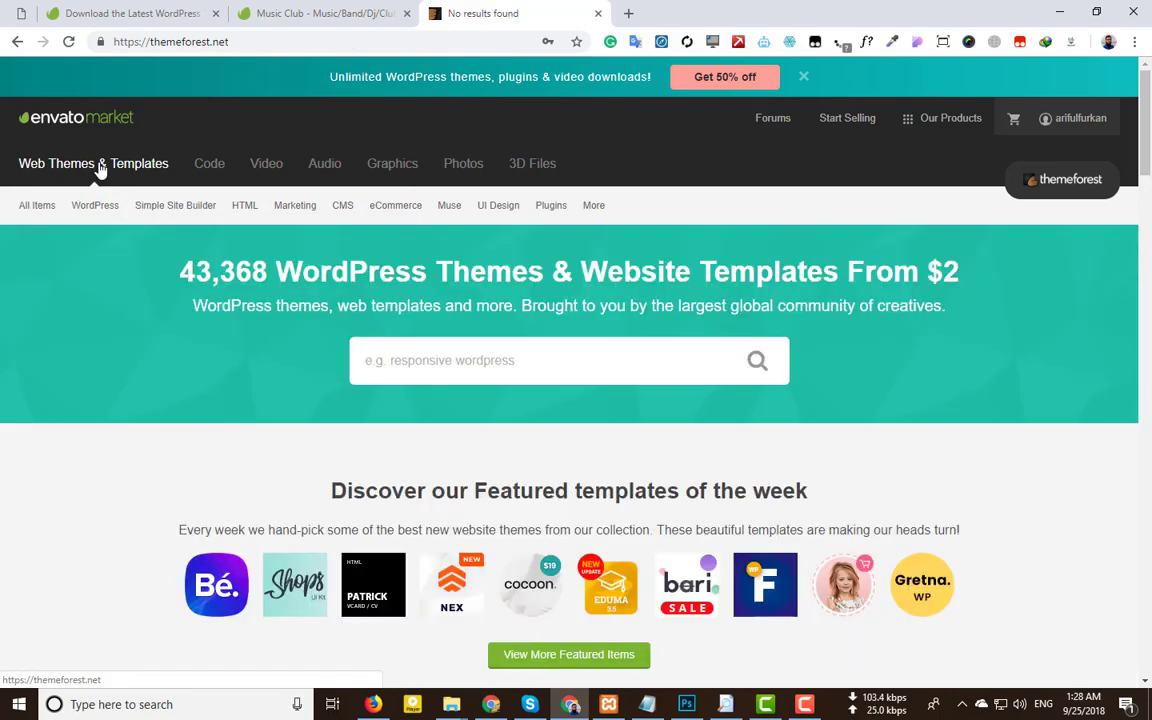
click(586, 373)
text(avada)
click(756, 369)
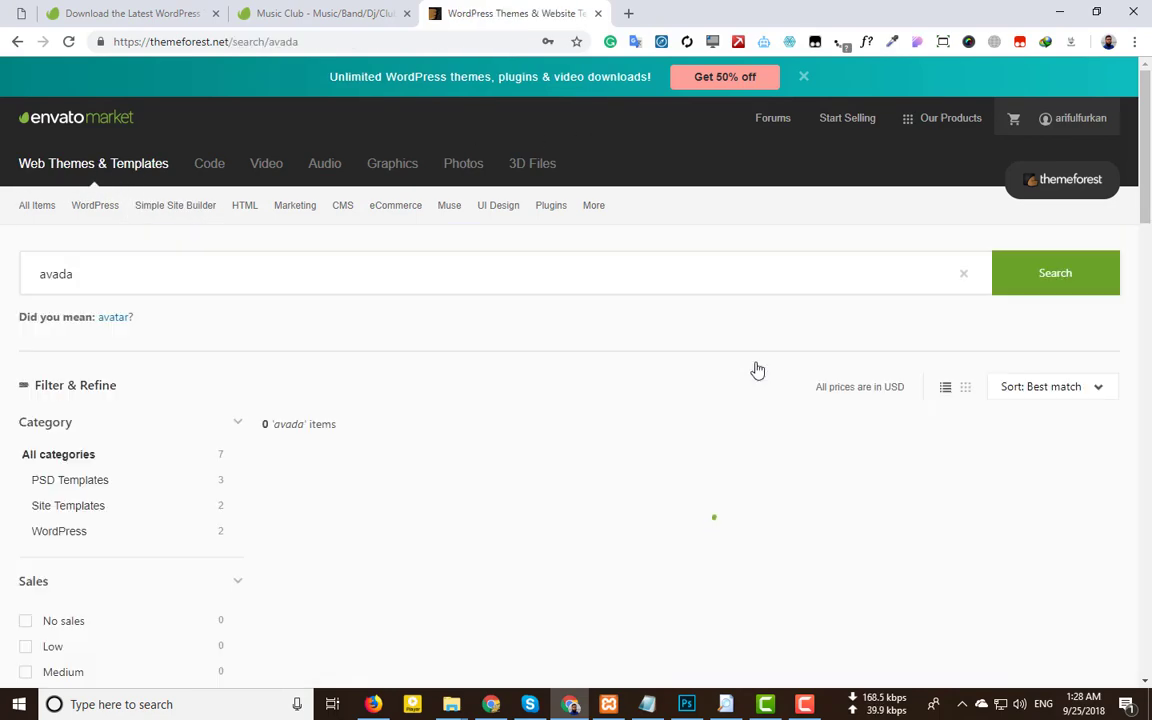
scroll(790, 345, down, 2)
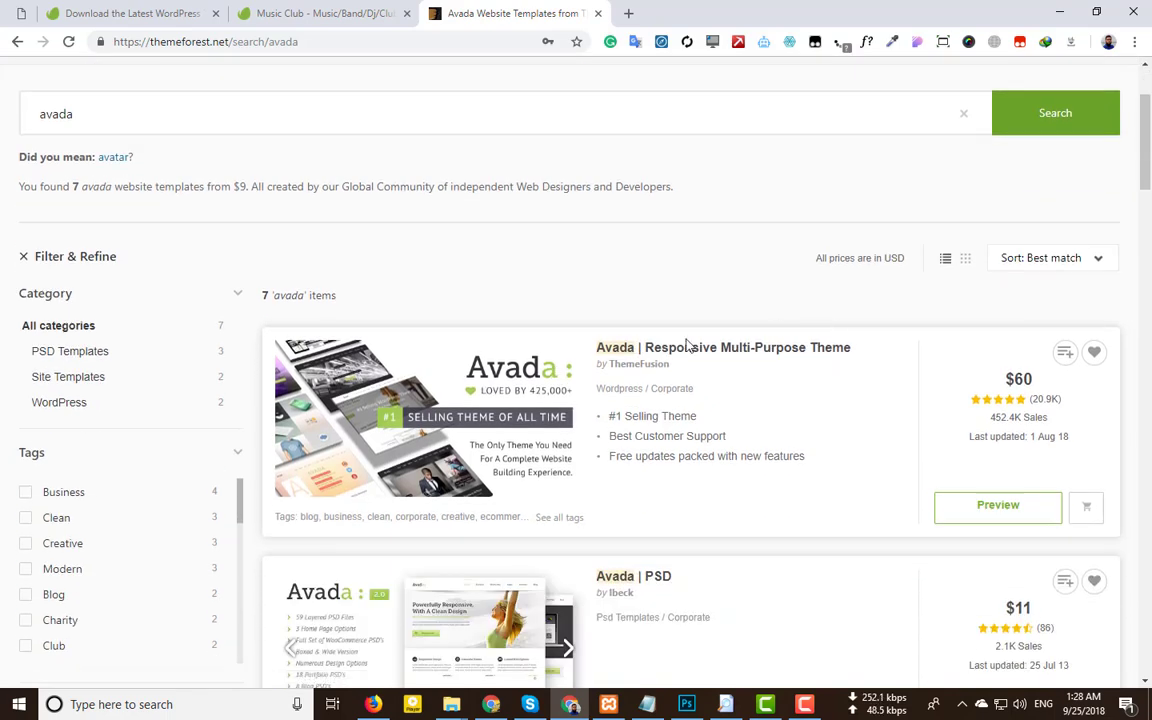
click(745, 347)
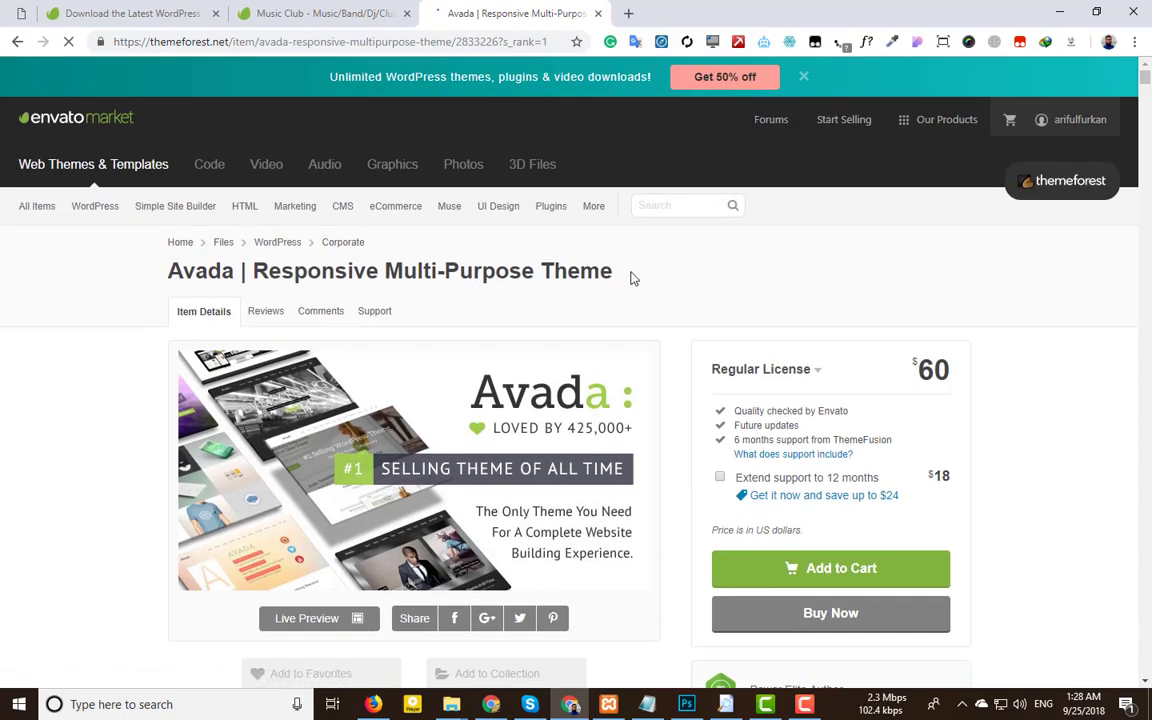
Copy the theme title "Avada | Responsive Multi-Purpose Theme" from the item page into the new WooCommerce product's name
drag(630, 274, 147, 260)
key(ctrl+c)
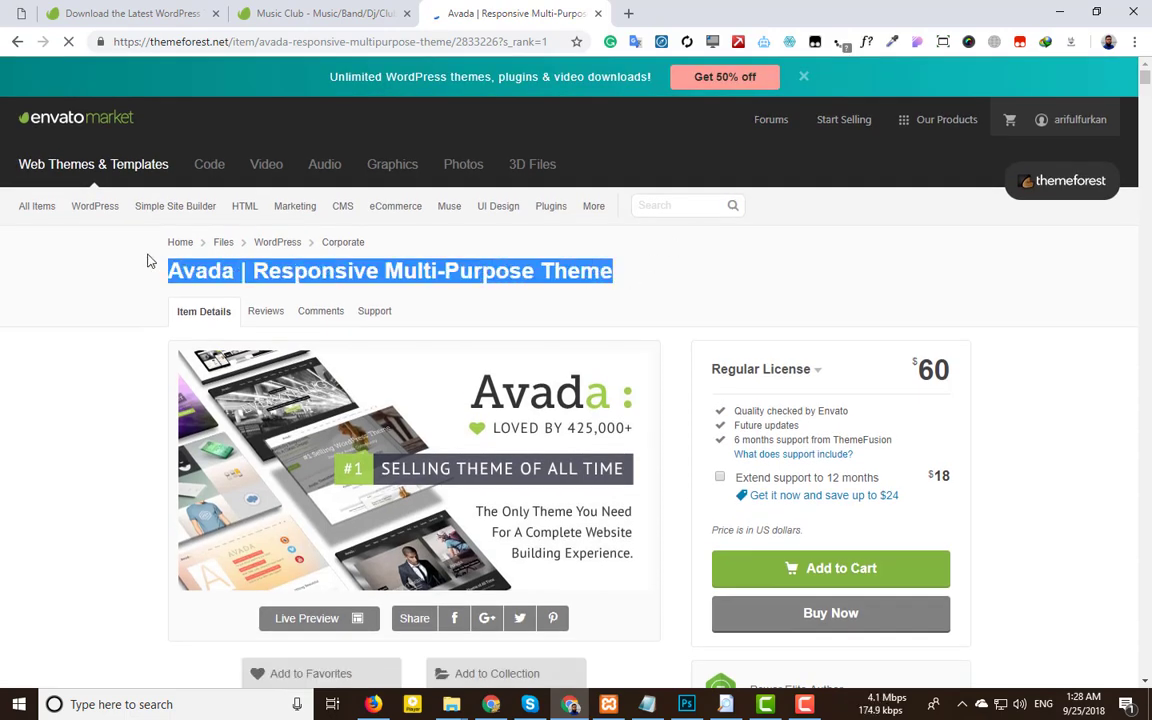
click(491, 706)
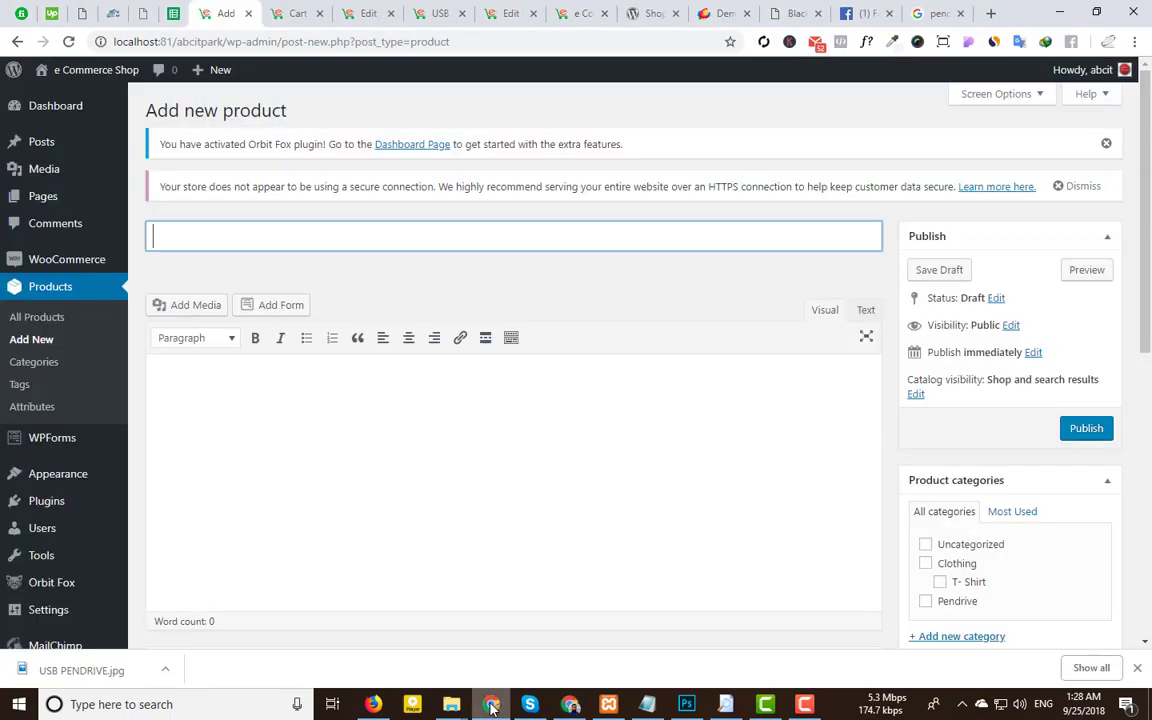
key(ctrl+v)
click(448, 455)
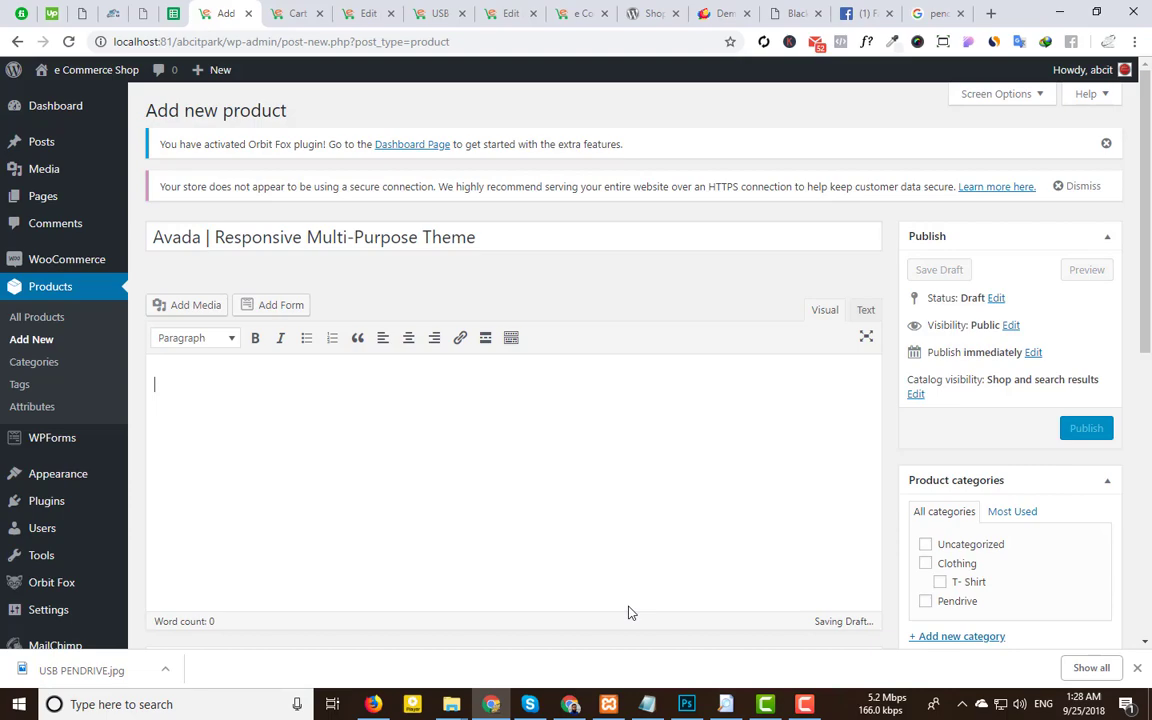
Switch back to the ThemeForest item page and capture a screenshot of the Avada preview image for saving
click(570, 704)
scroll(706, 203, down, 3)
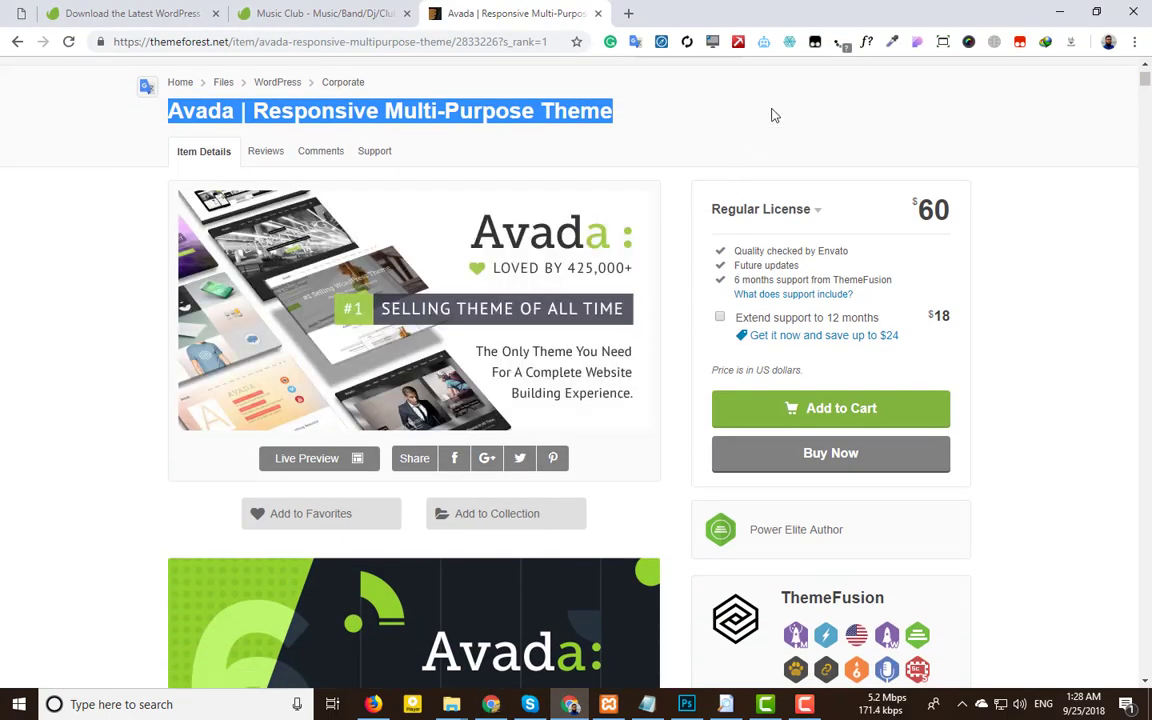
key(Print)
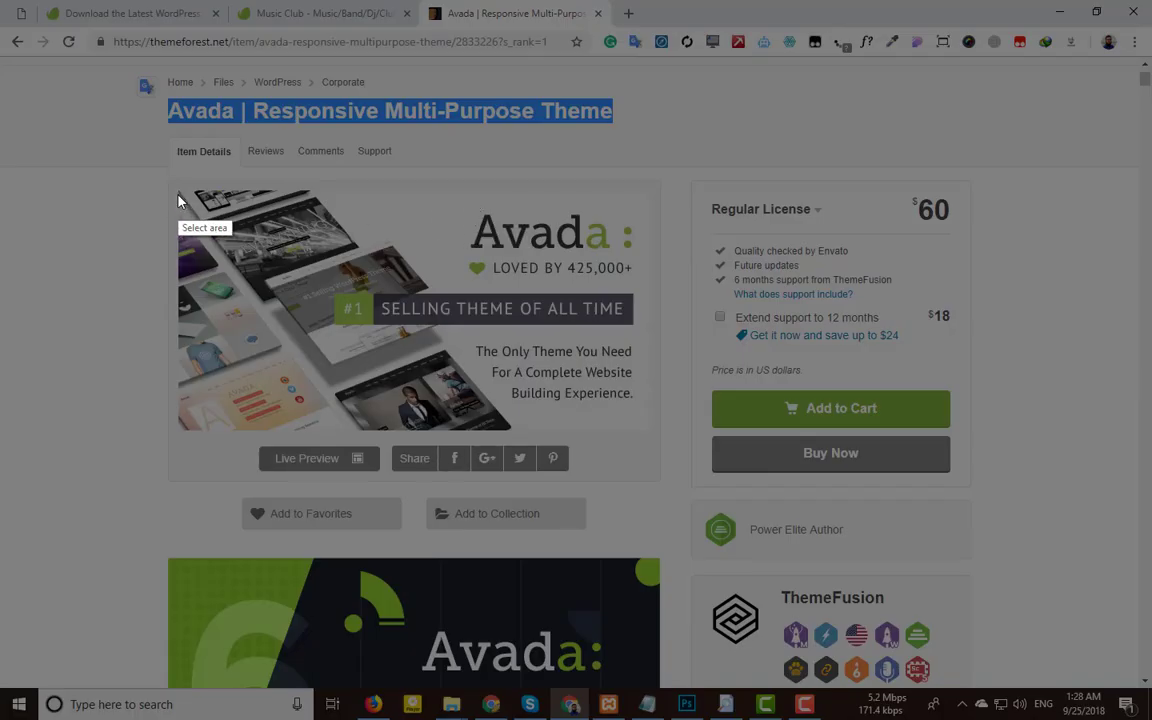
drag(179, 190, 655, 432)
key(ctrl+s)
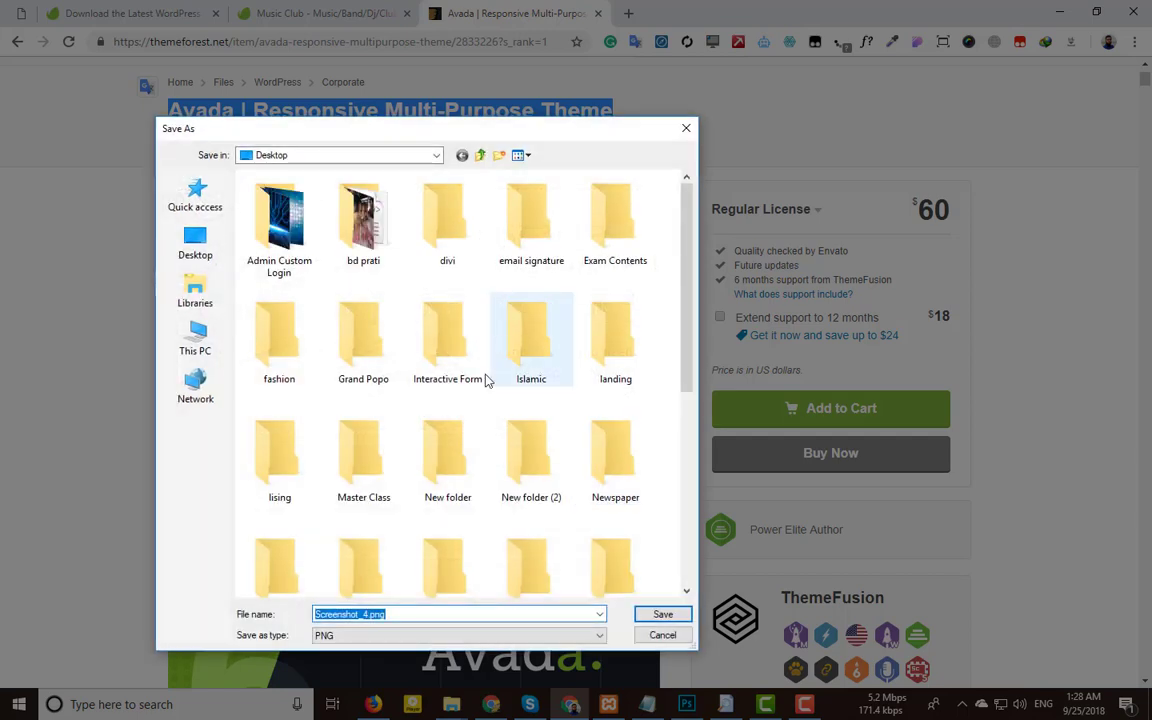
Save the screenshot as avadatheme in PNG format in the Shop Isle folder on the desktop
scroll(557, 437, down, 5)
scroll(557, 437, up, 3)
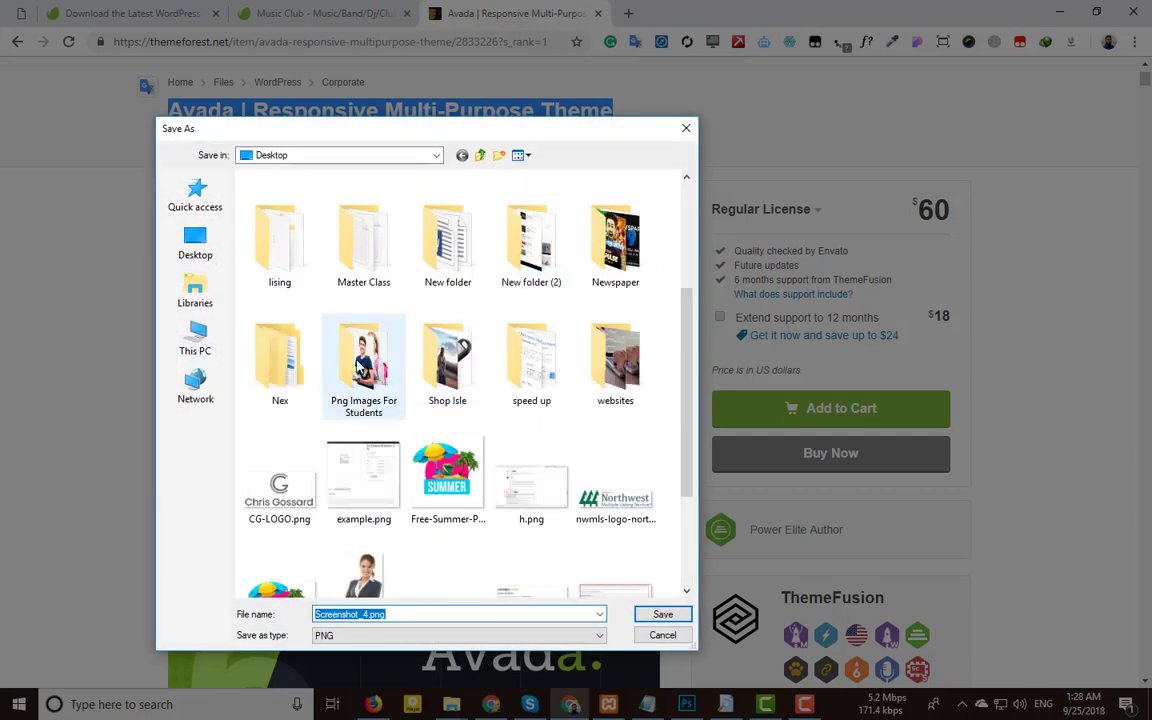
double_click(448, 370)
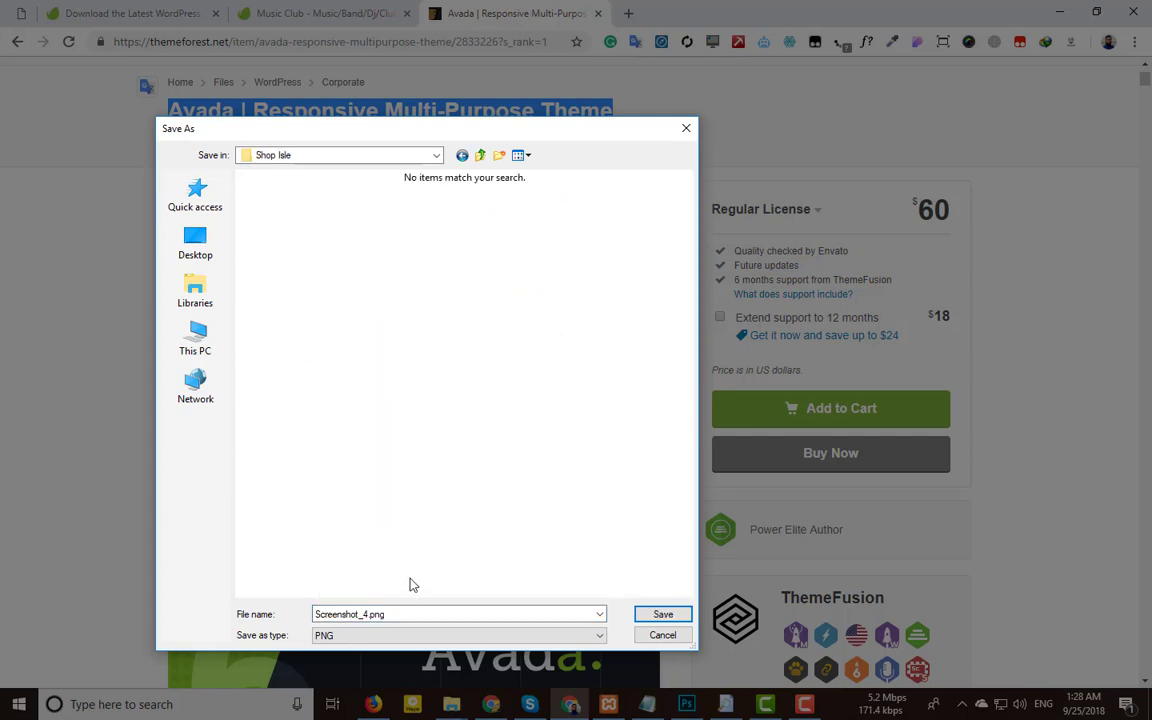
click(366, 614)
double_click(366, 614)
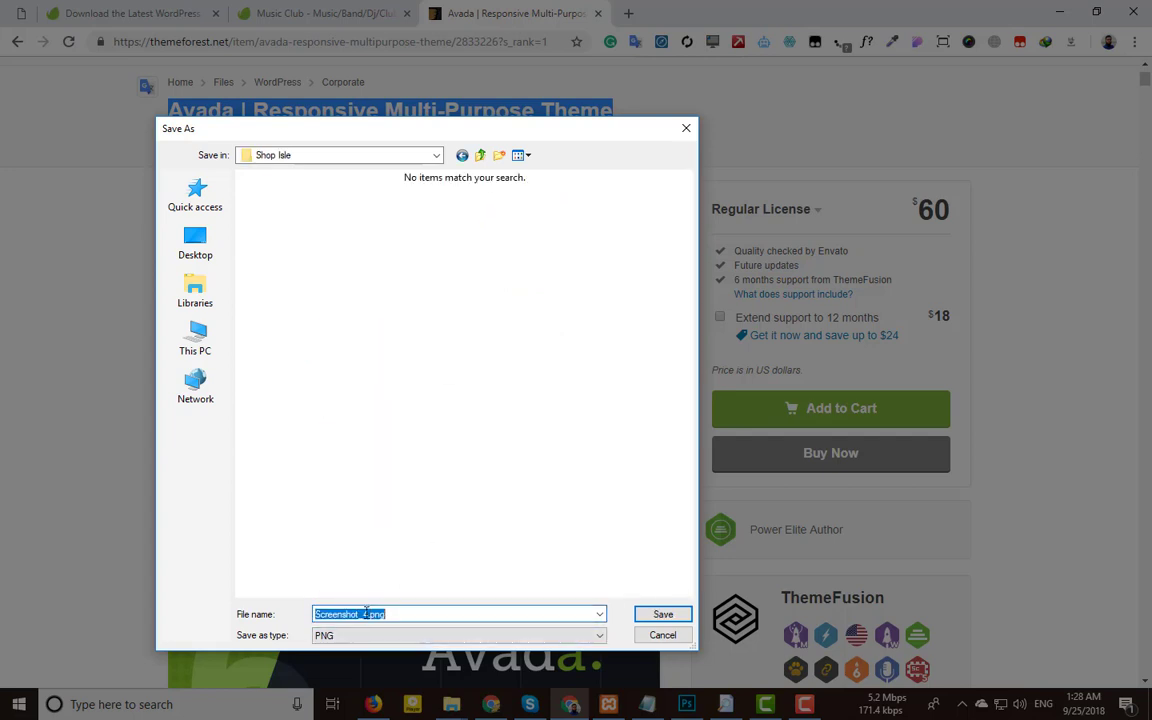
click(365, 613)
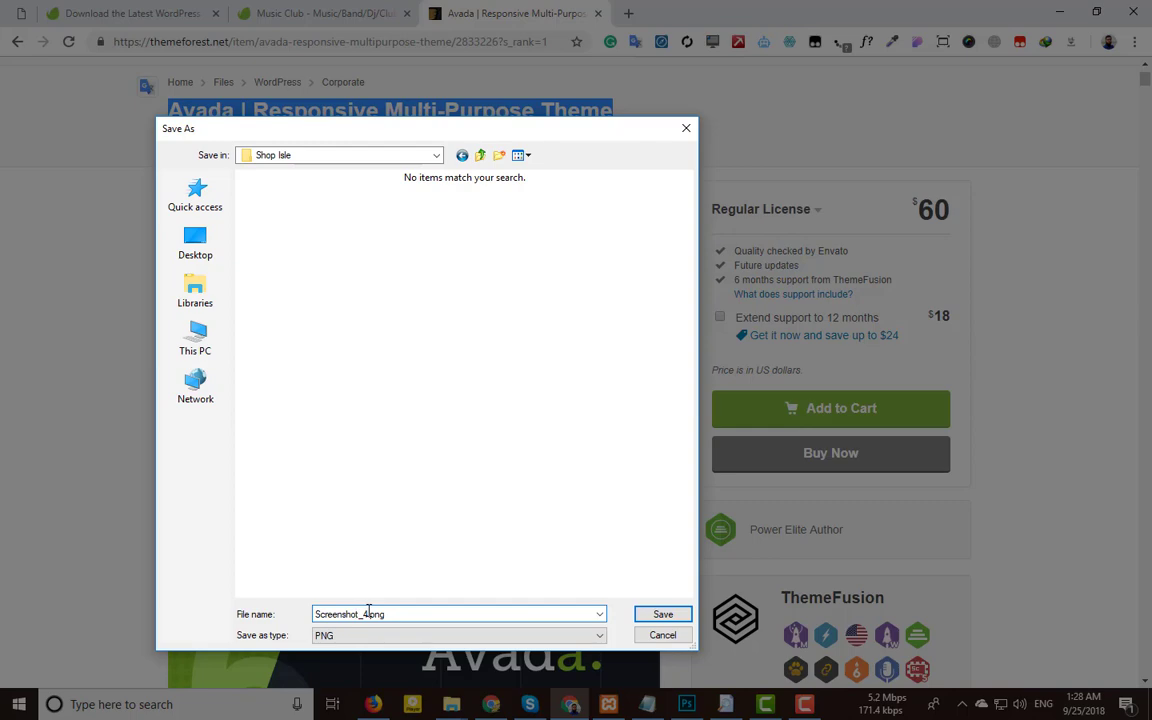
drag(368, 613, 218, 610)
text(avadatheme)
key(Return)
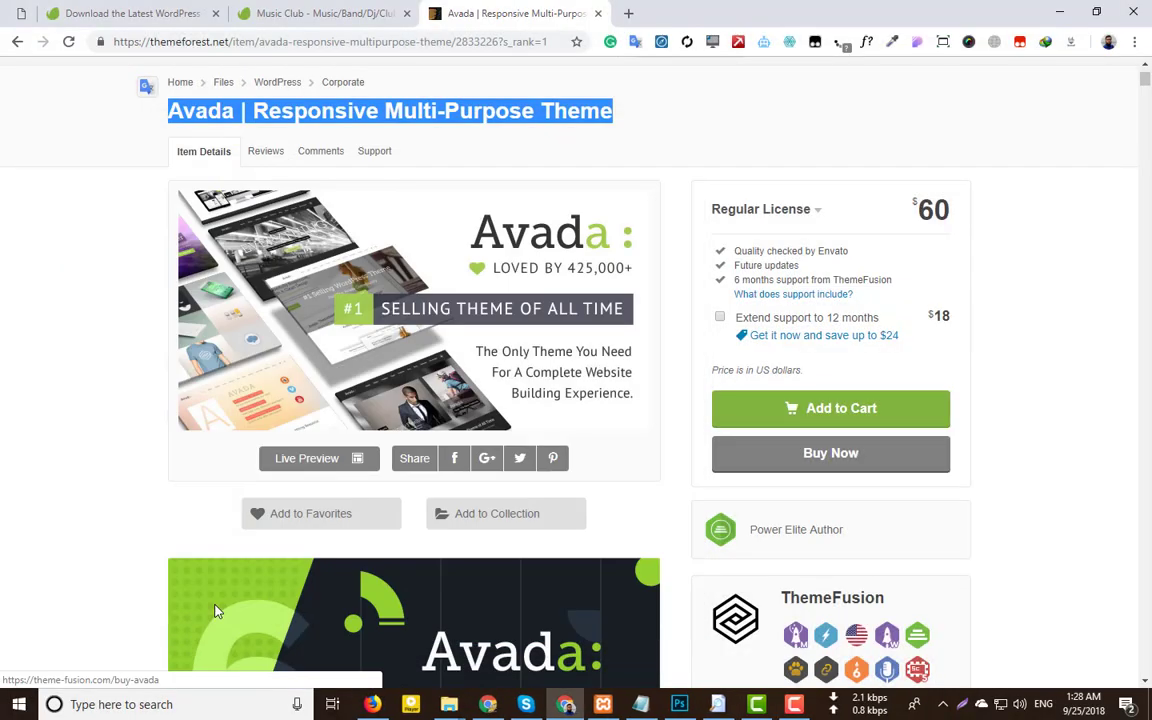
Copy the item description from "Avada is the #1 selling WordPress theme" through the end of the Advanced Customization / Theme Options list
scroll(418, 285, up, 2)
scroll(418, 285, down, 15)
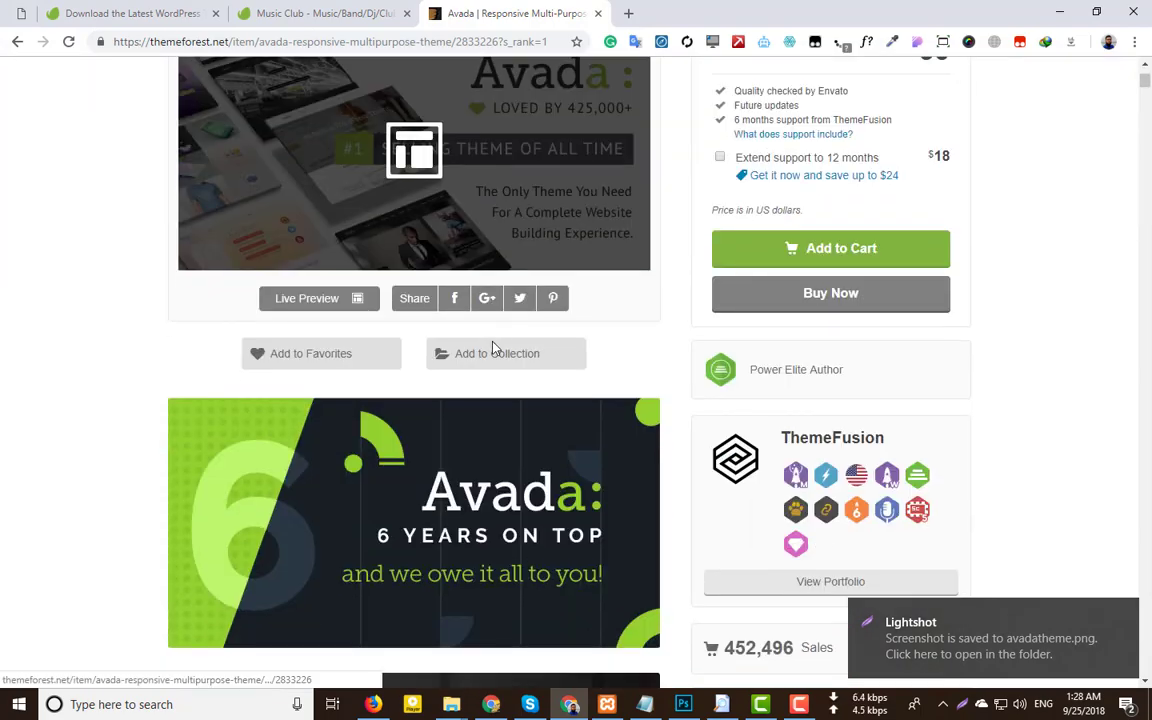
scroll(498, 350, down, 20)
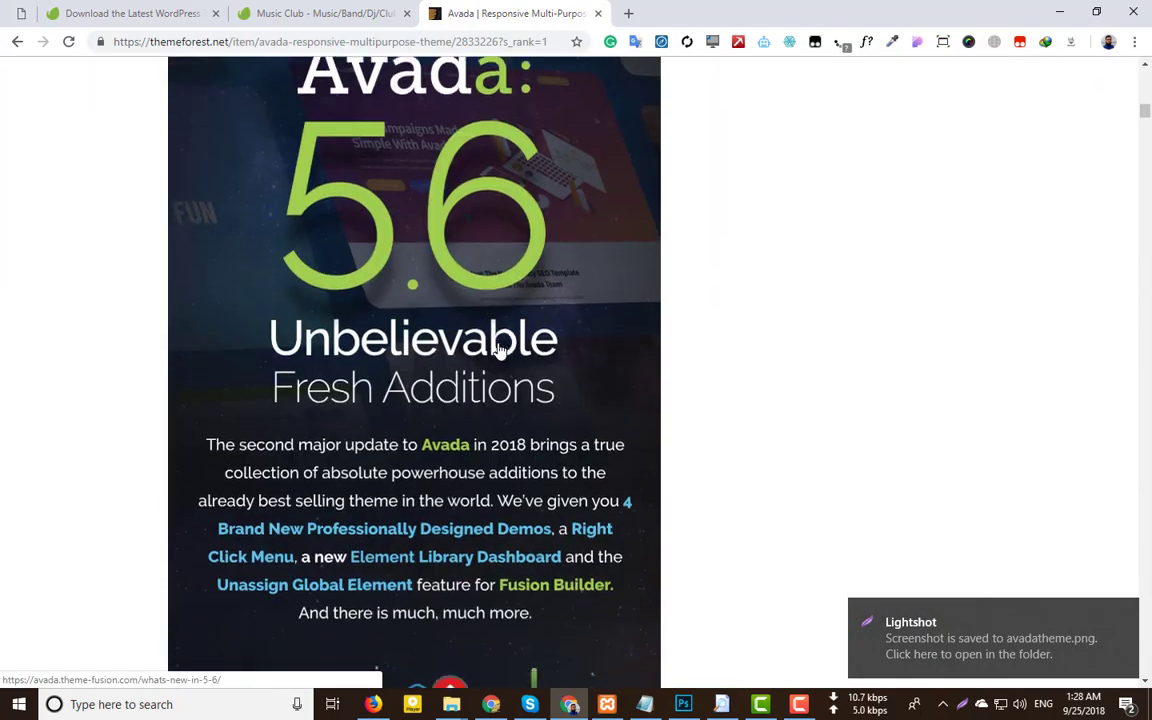
scroll(493, 365, down, 20)
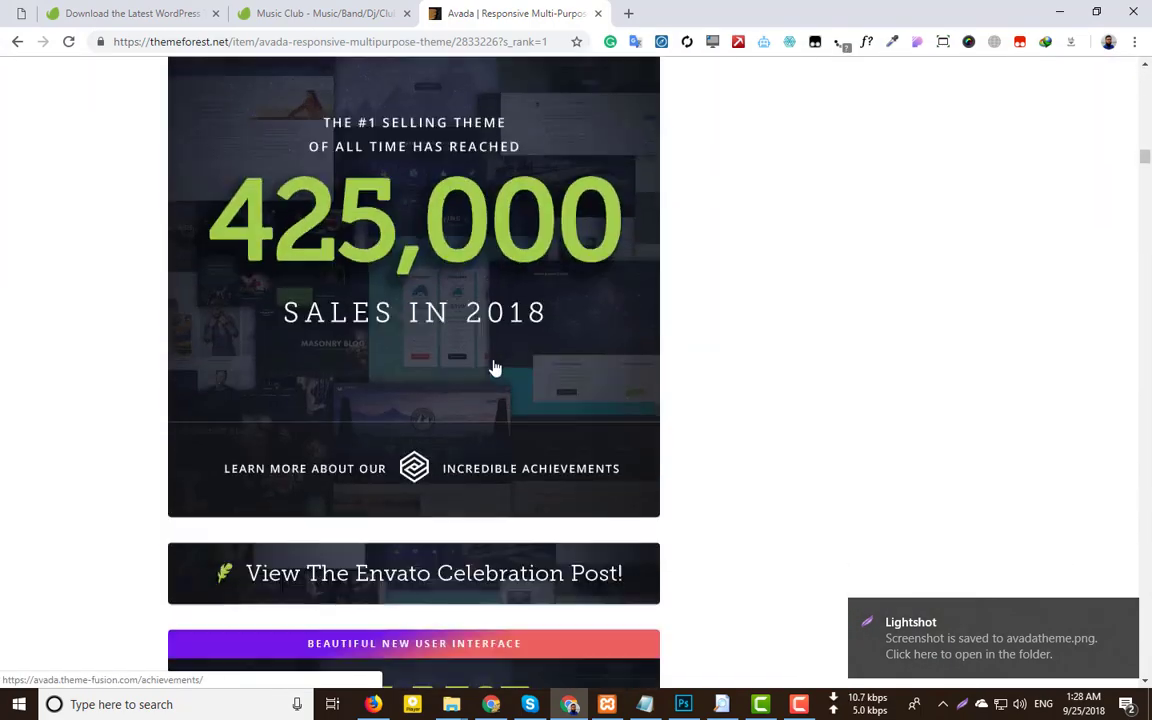
scroll(493, 368, down, 5)
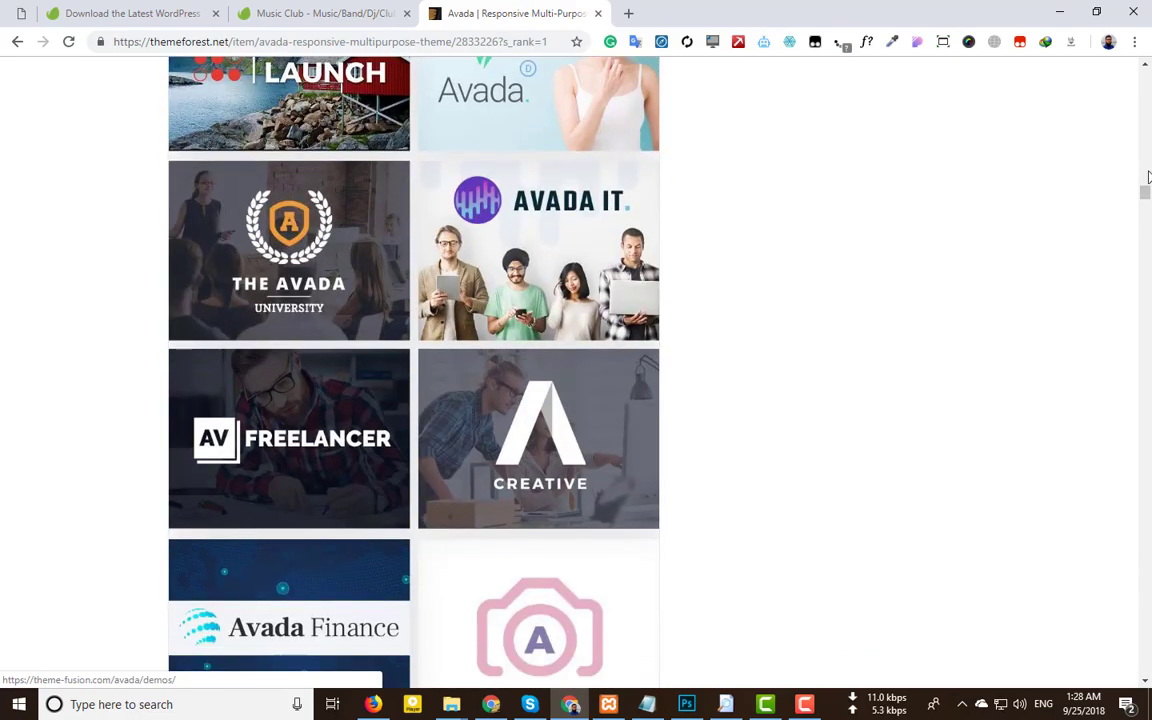
drag(1144, 192, 1144, 349)
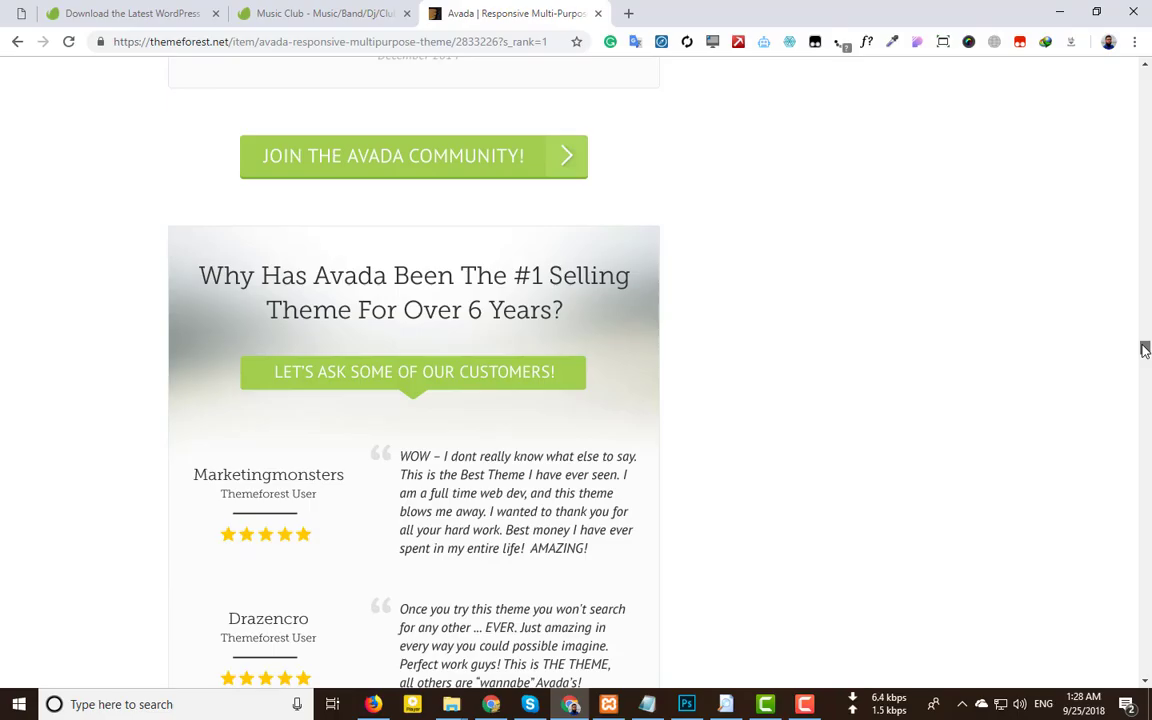
drag(1144, 350, 1147, 534)
drag(253, 138, 1146, 530)
drag(1146, 535, 1088, 535)
scroll(725, 400, down, 8)
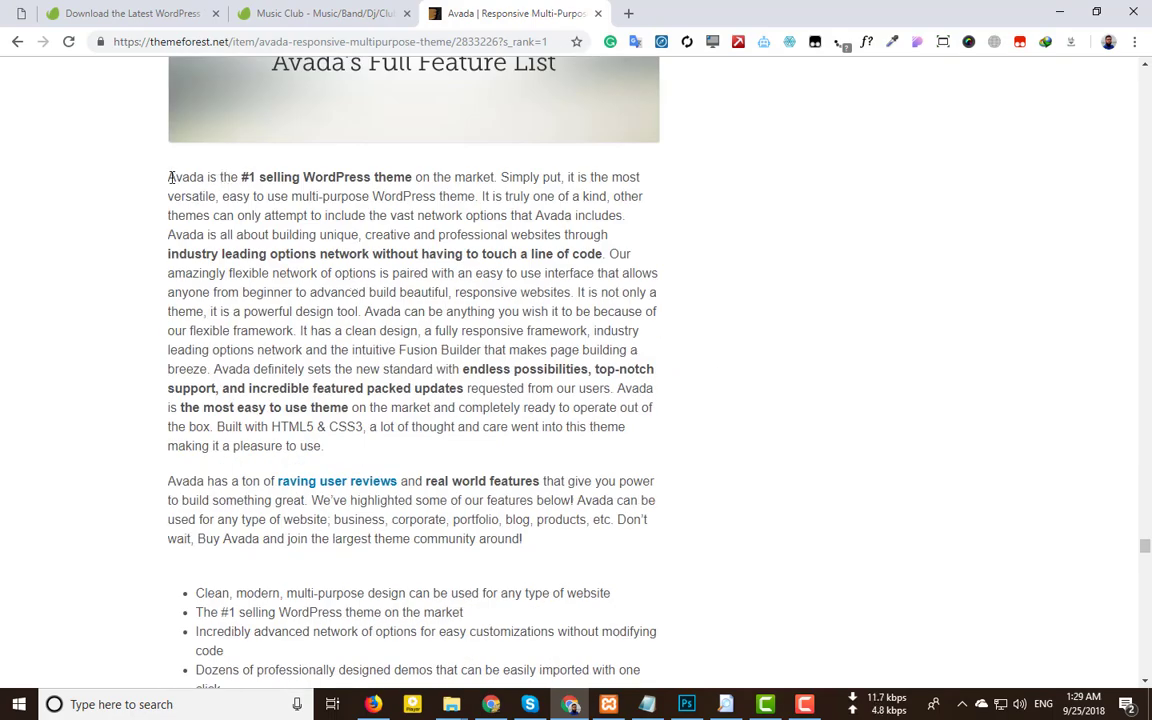
drag(640, 680, 549, 568)
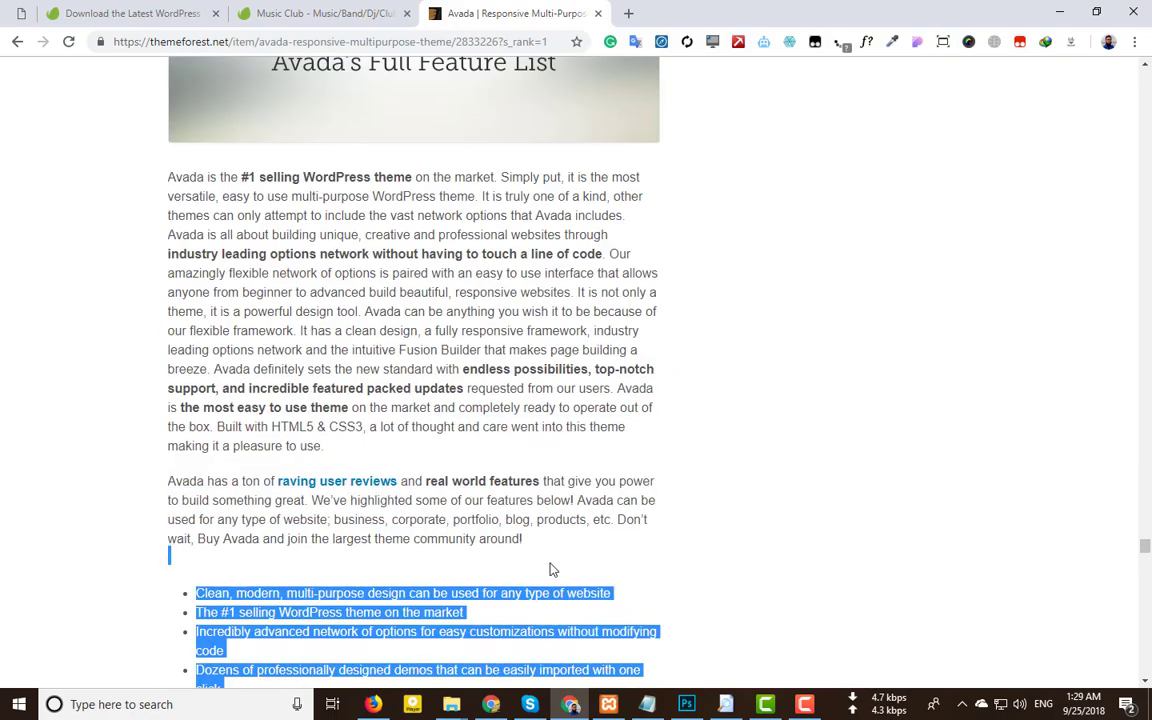
click(172, 178)
scroll(172, 178, down, 1)
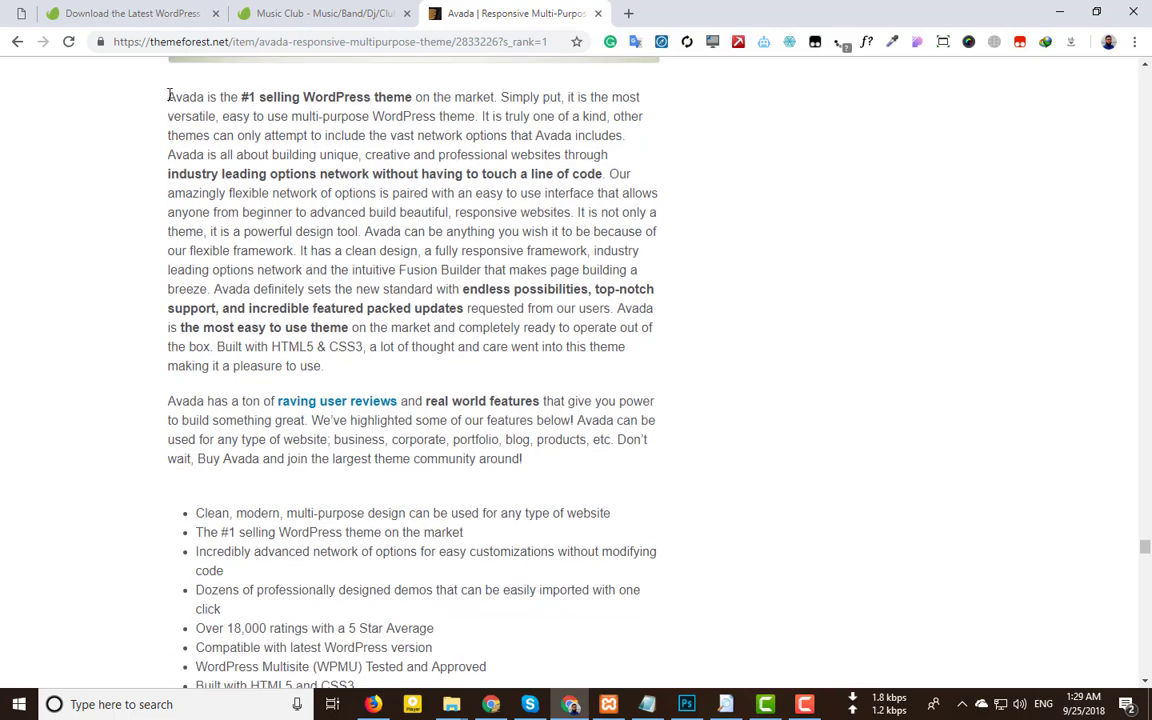
drag(170, 95, 630, 638)
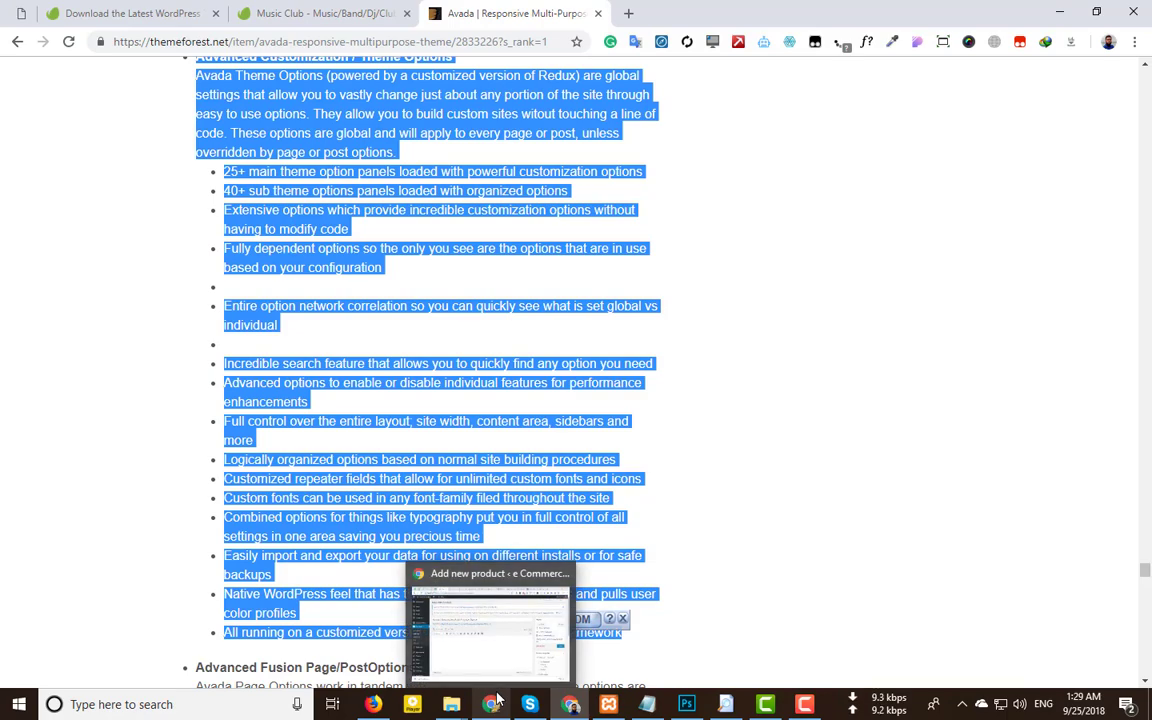
Switch to the new WooCommerce product and paste the copied Avada text into its main description
click(497, 700)
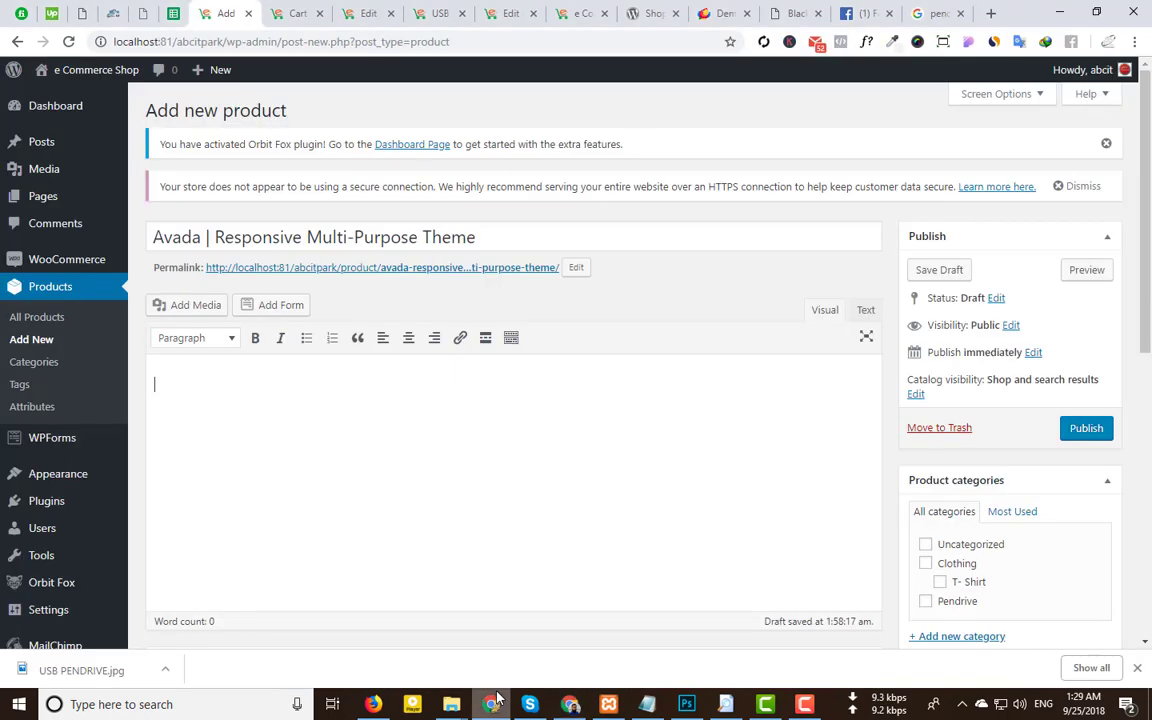
click(264, 397)
scroll(262, 393, down, 2)
key(ctrl+v)
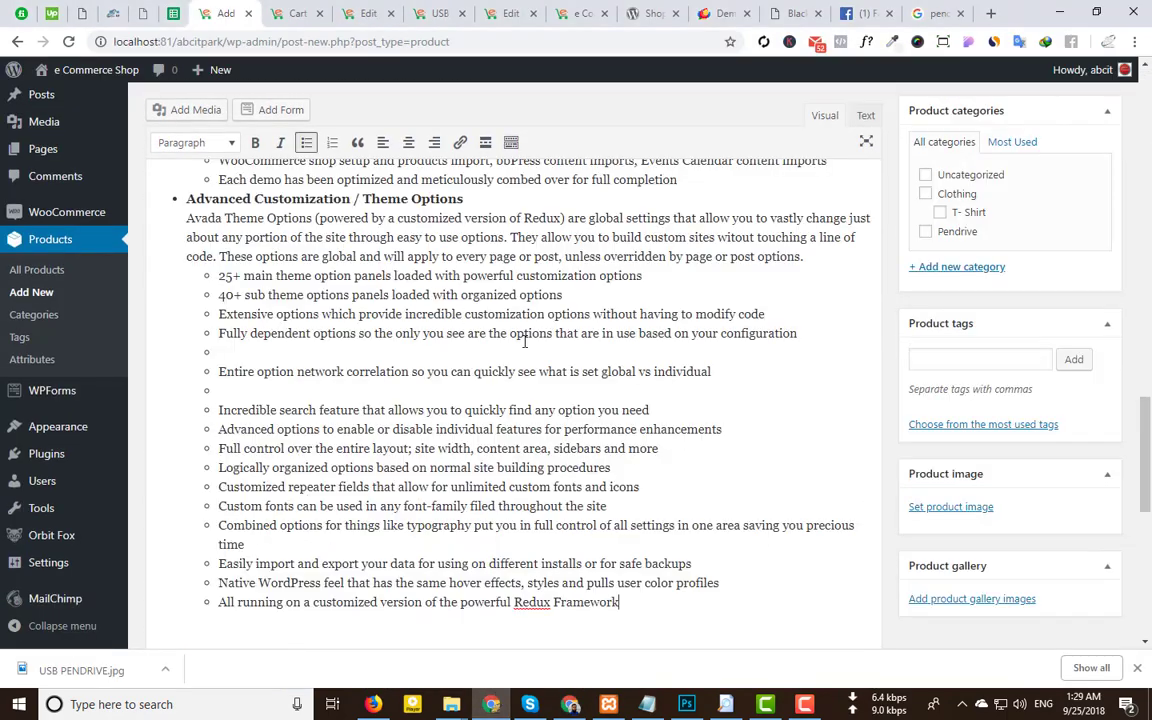
Copy the opening paragraph of the main description into the product short description
scroll(524, 341, up, 15)
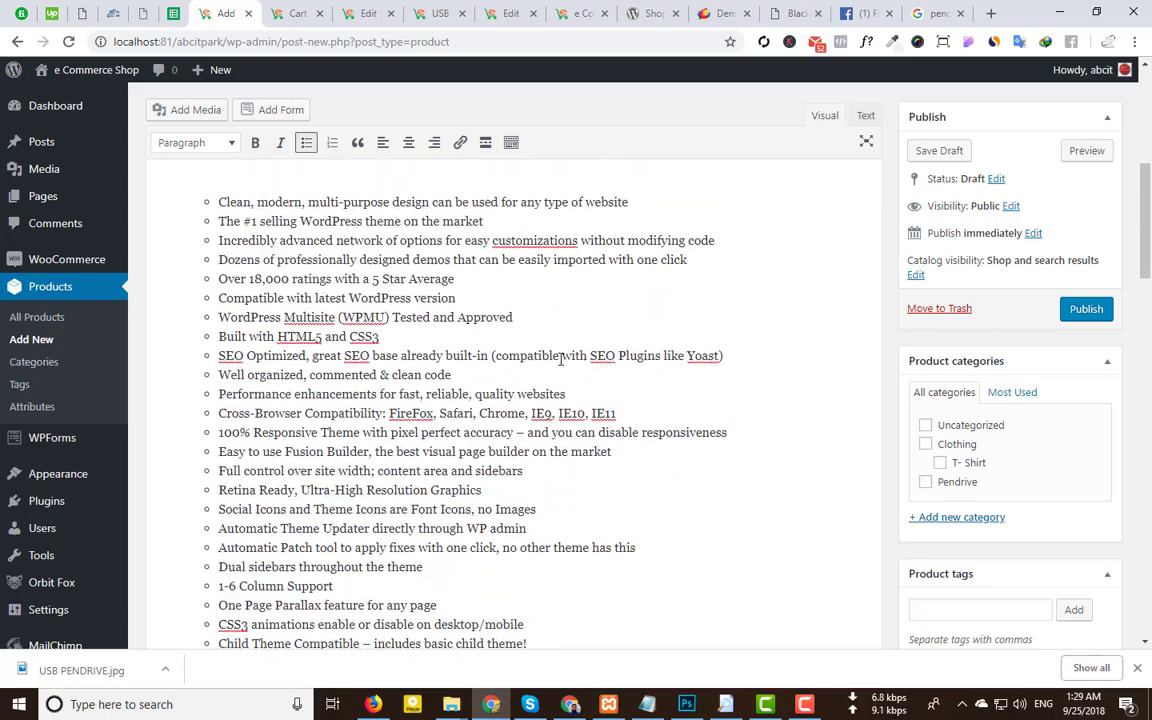
scroll(561, 357, up, 5)
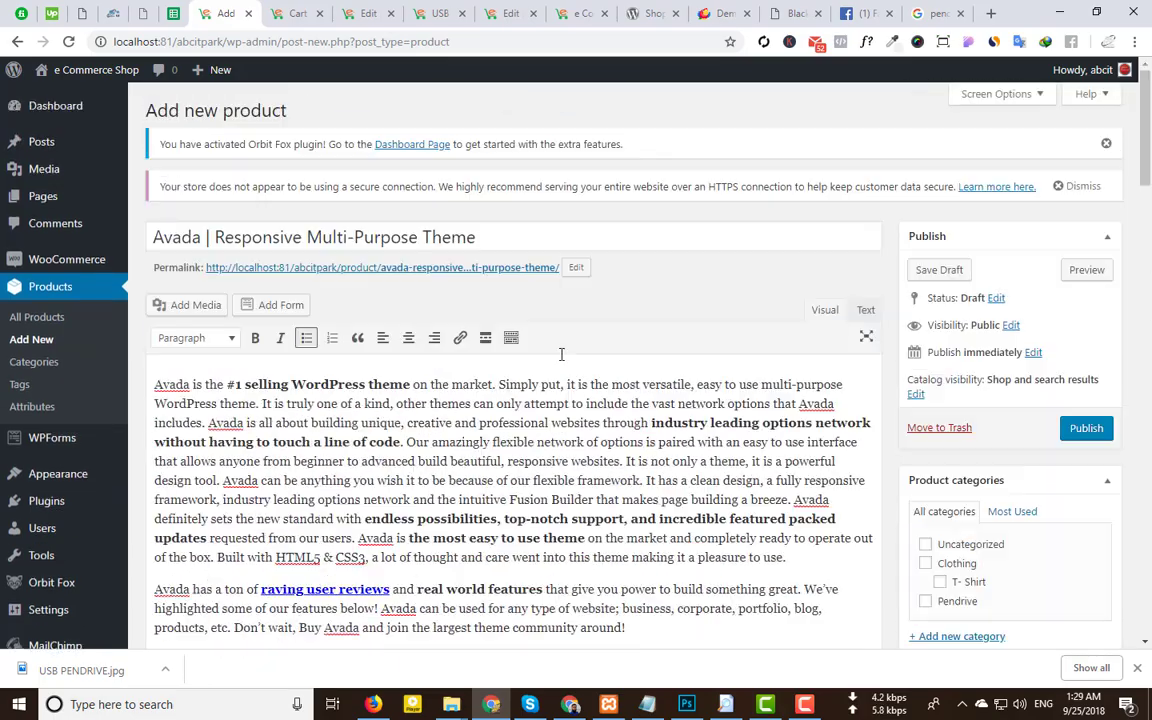
triple_click(803, 552)
key(ctrl+c)
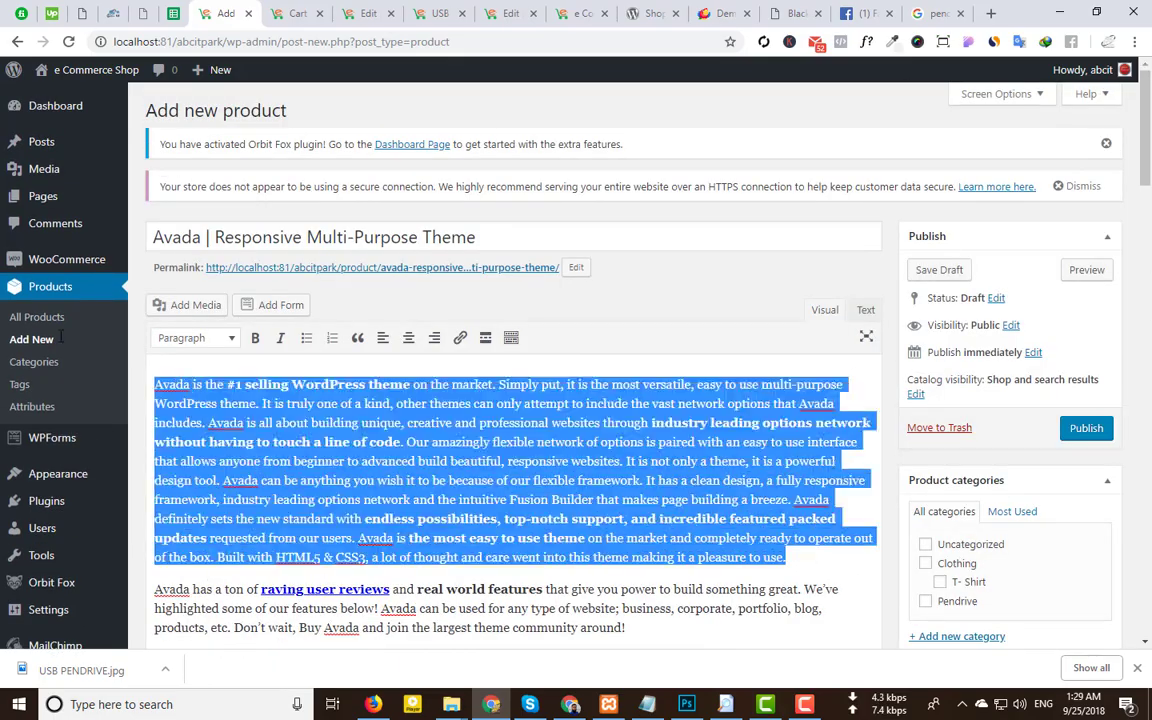
scroll(592, 468, down, 3)
scroll(592, 468, down, 15)
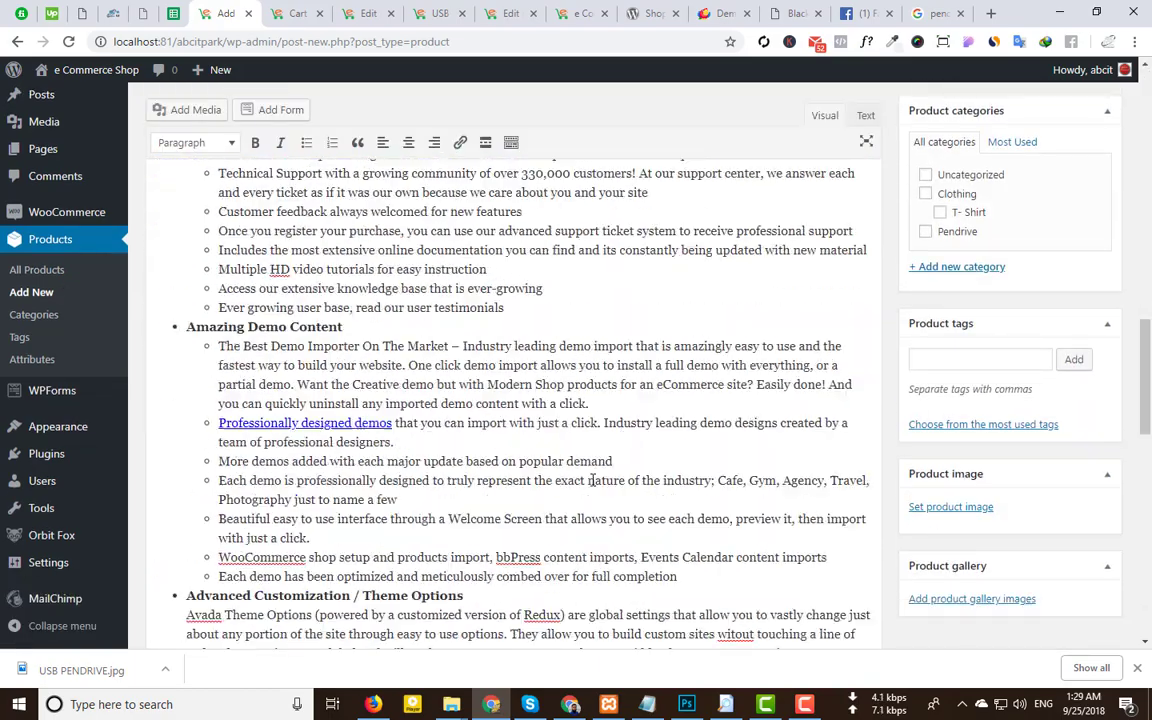
click(530, 457)
key(ctrl+v)
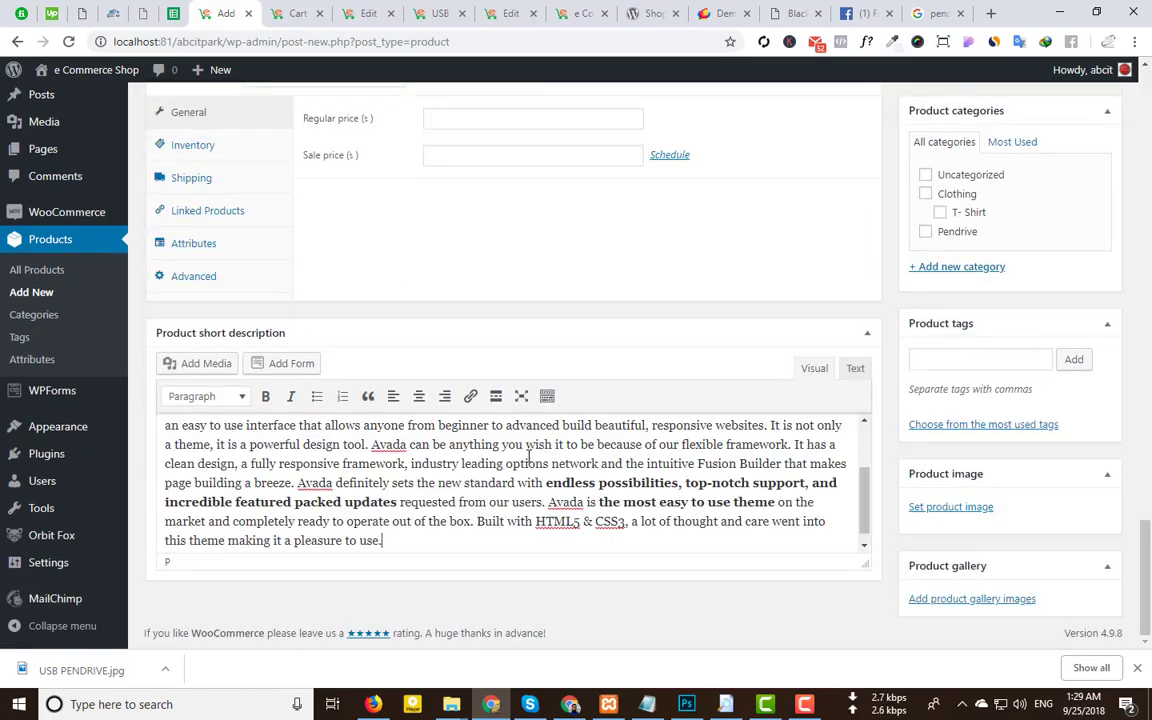
scroll(481, 319, up, 10)
scroll(467, 318, up, 15)
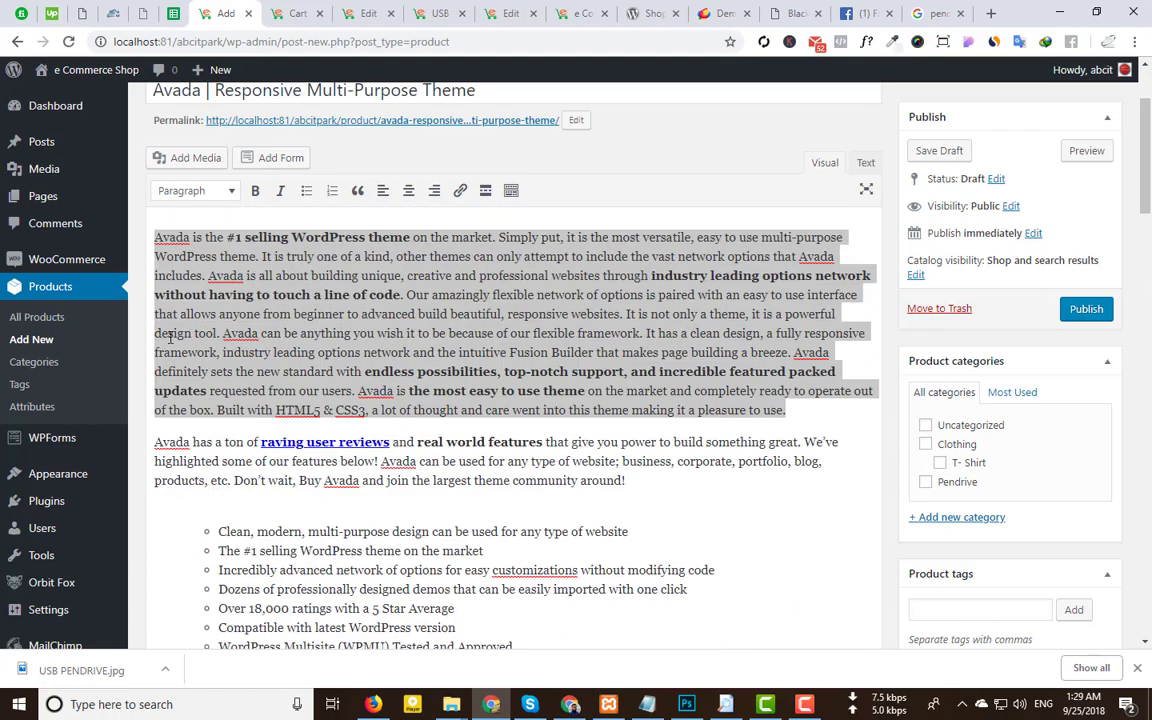
click(532, 316)
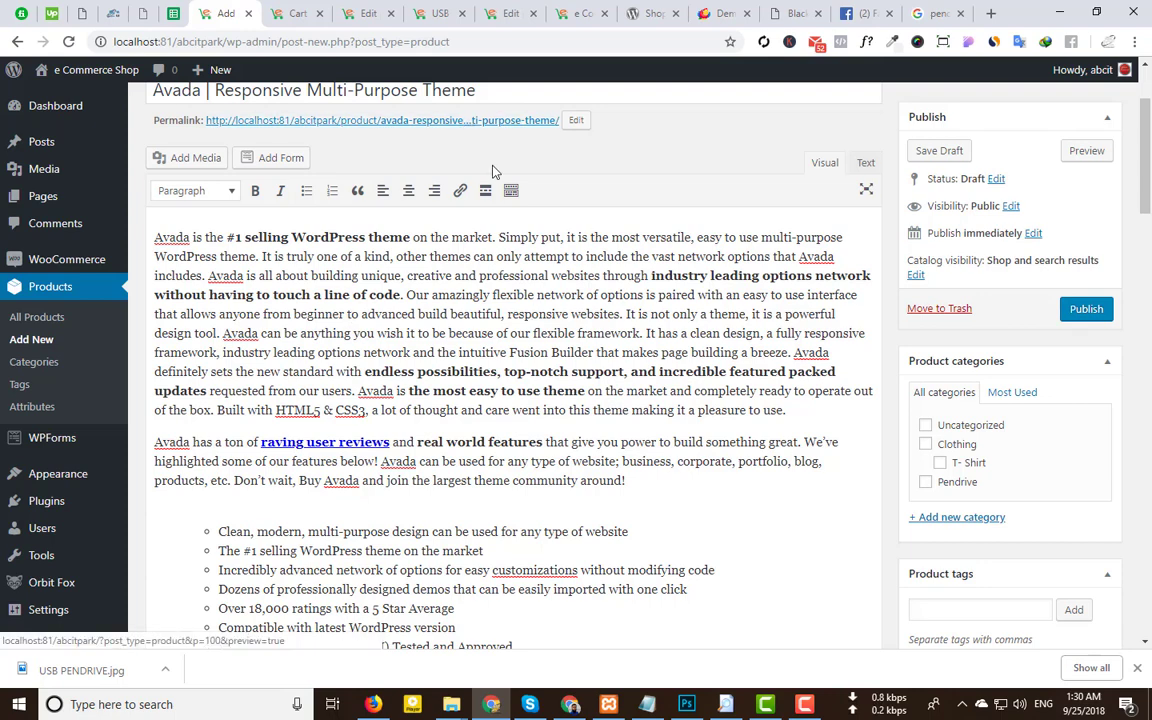
Add a new product category named Themes without a parent category
scroll(704, 225, down, 3)
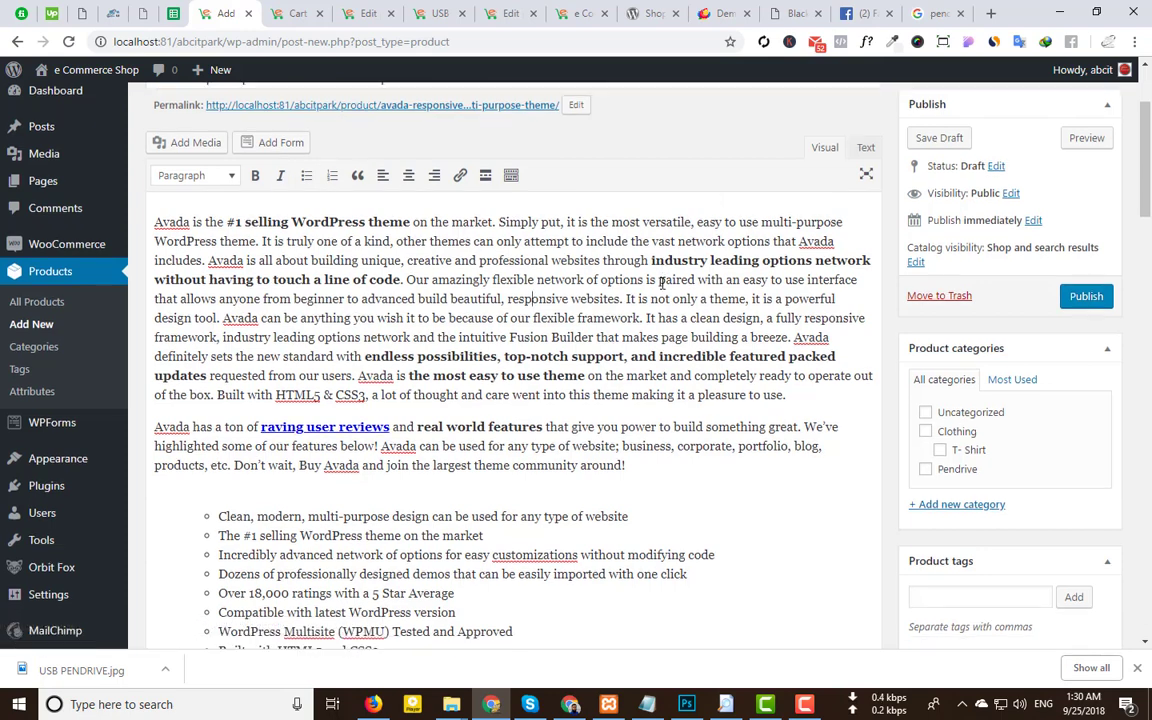
click(970, 362)
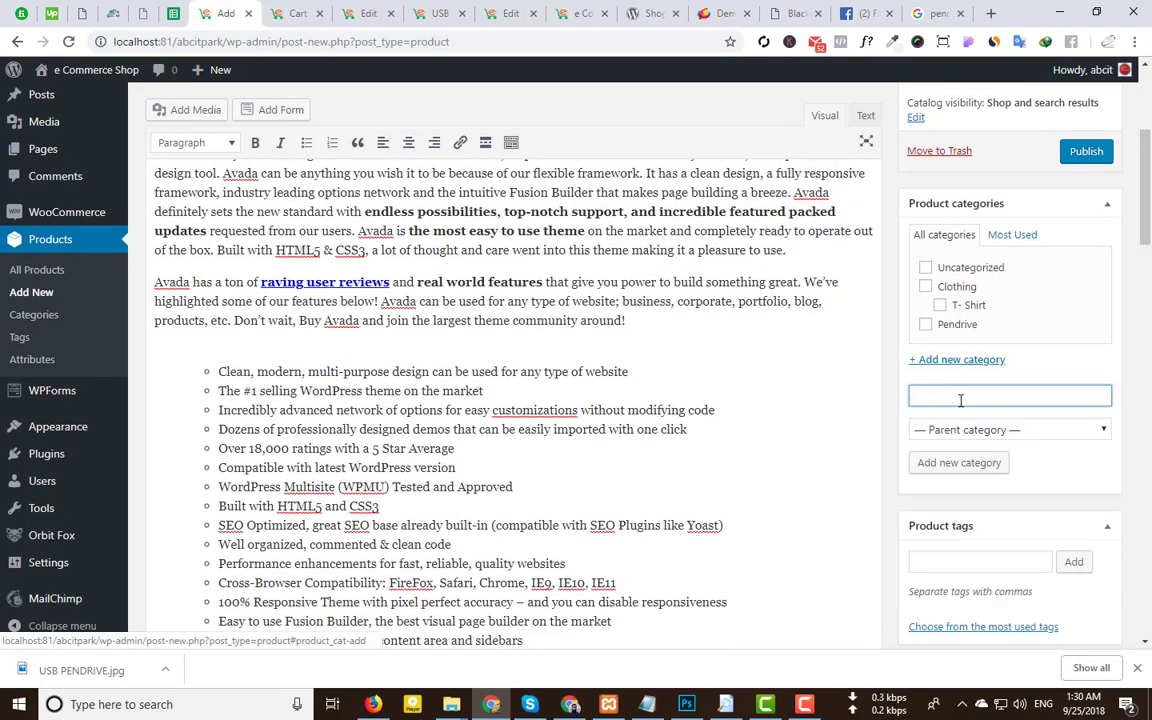
click(960, 399)
text(Themes)
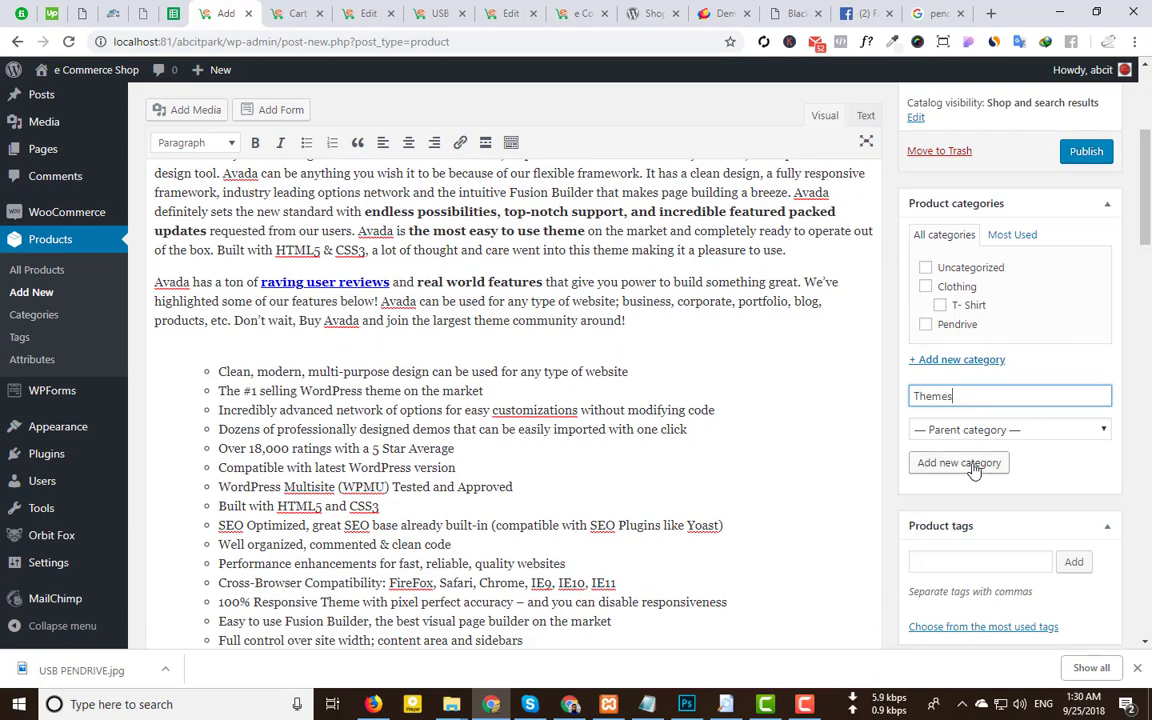
click(970, 463)
Upload avadatheme.png from the Shop Isle folder on the desktop for the product image
scroll(658, 499, down, 5)
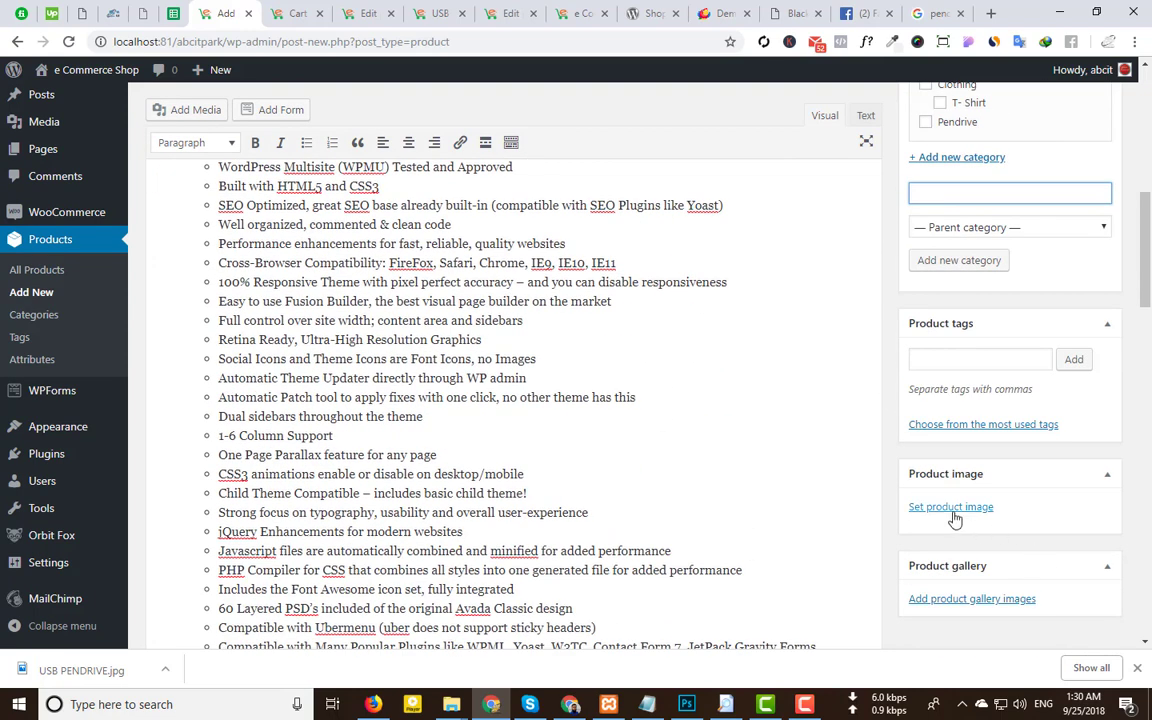
click(951, 577)
click(80, 136)
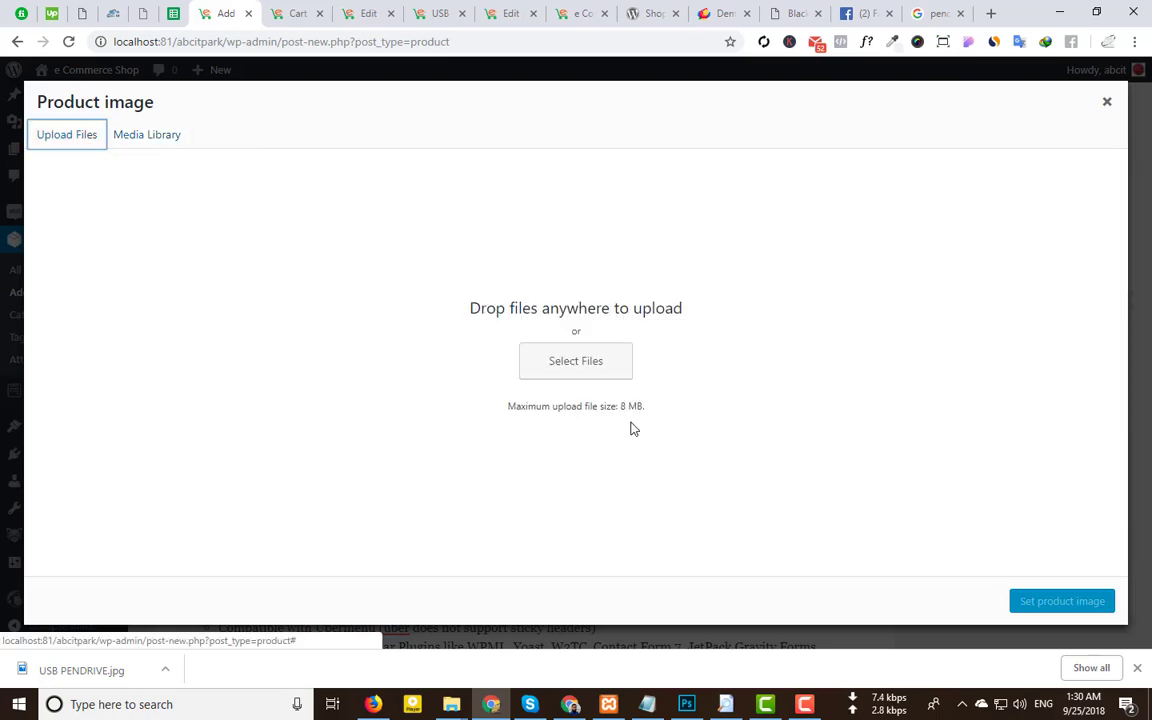
click(576, 361)
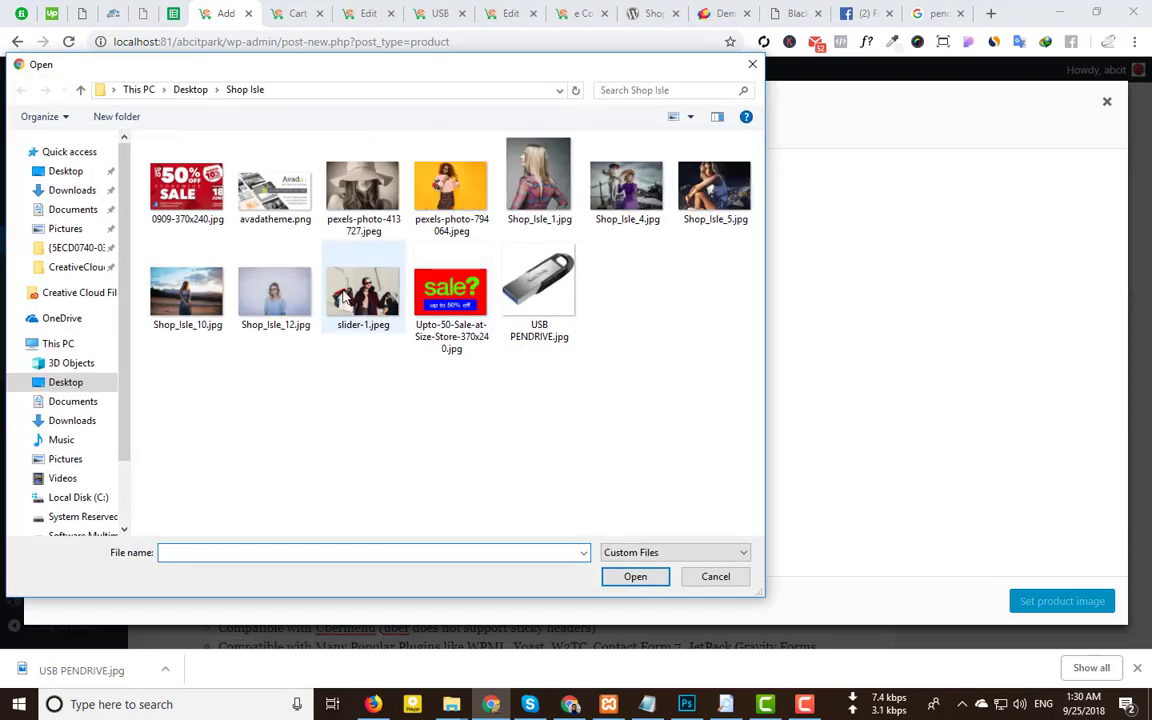
double_click(274, 188)
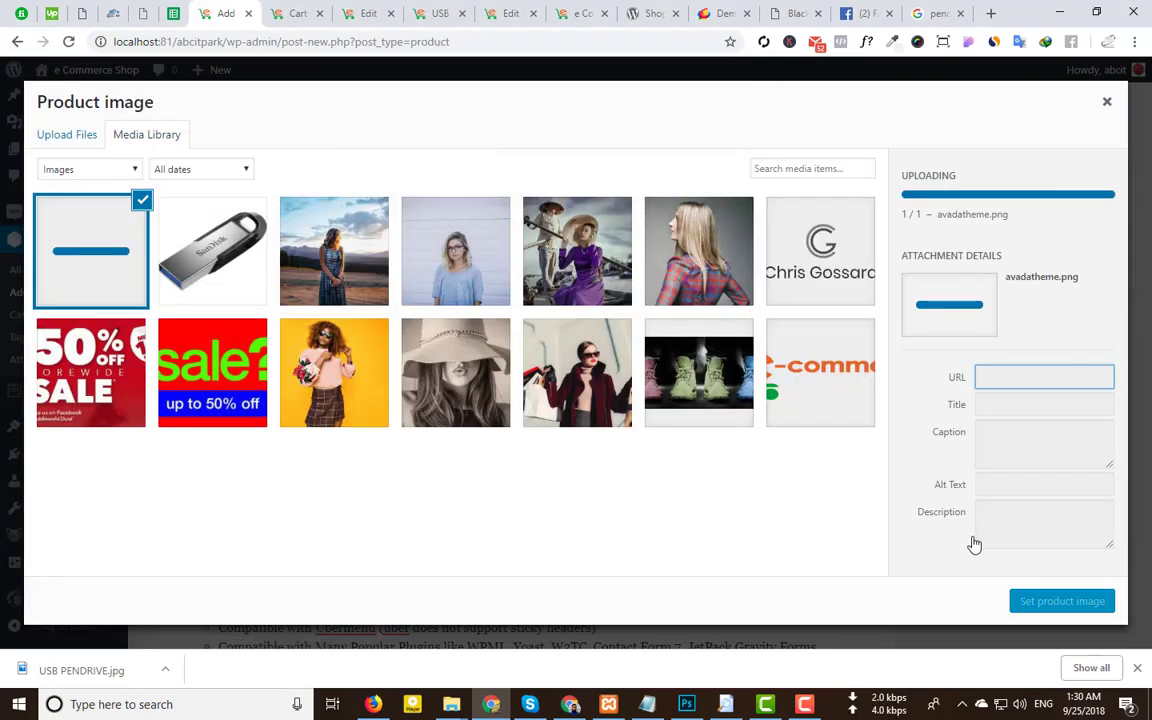
Copy the image title "avadatheme" into its alt text and set the uploaded picture as the product image
double_click(1043, 347)
key(ctrl+c)
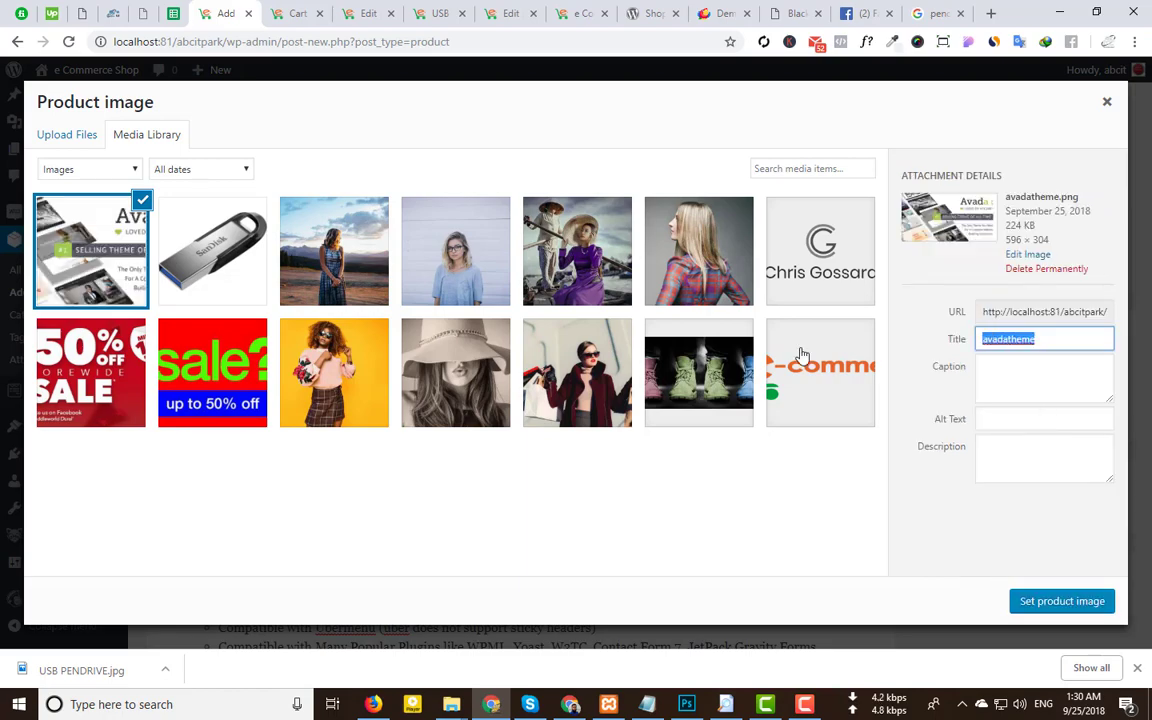
click(1028, 422)
key(ctrl+v)
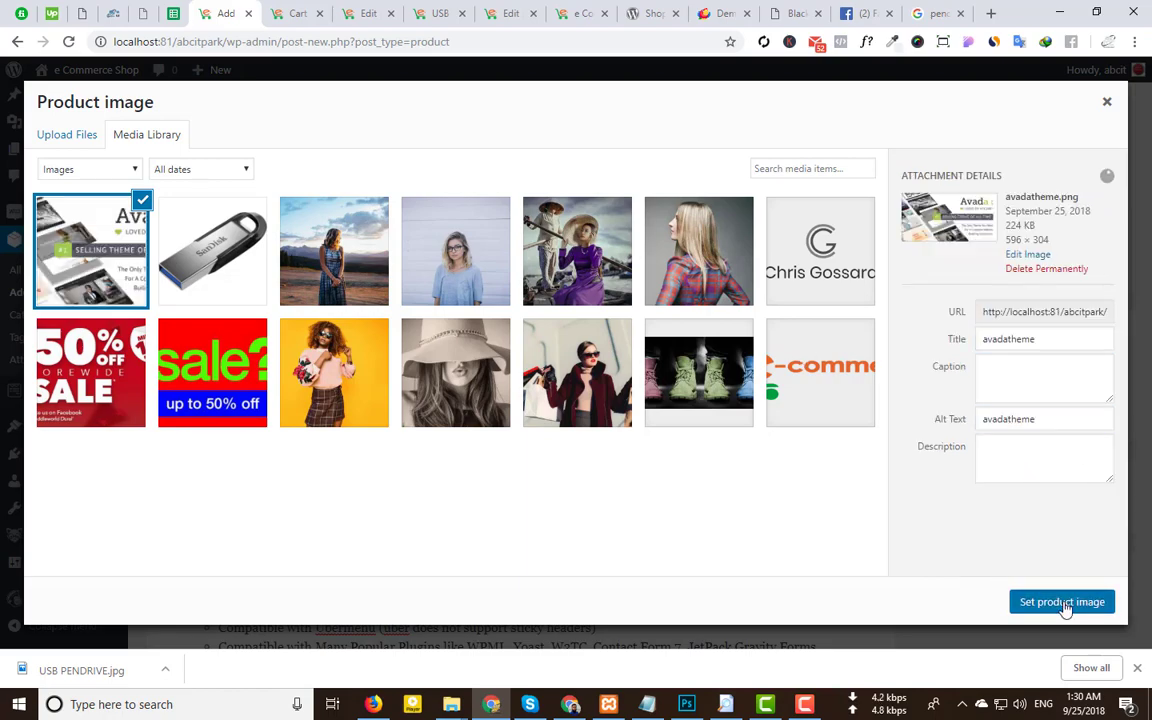
click(1064, 604)
Change the product type to External/Affiliate product
scroll(470, 365, down, 5)
scroll(470, 365, down, 10)
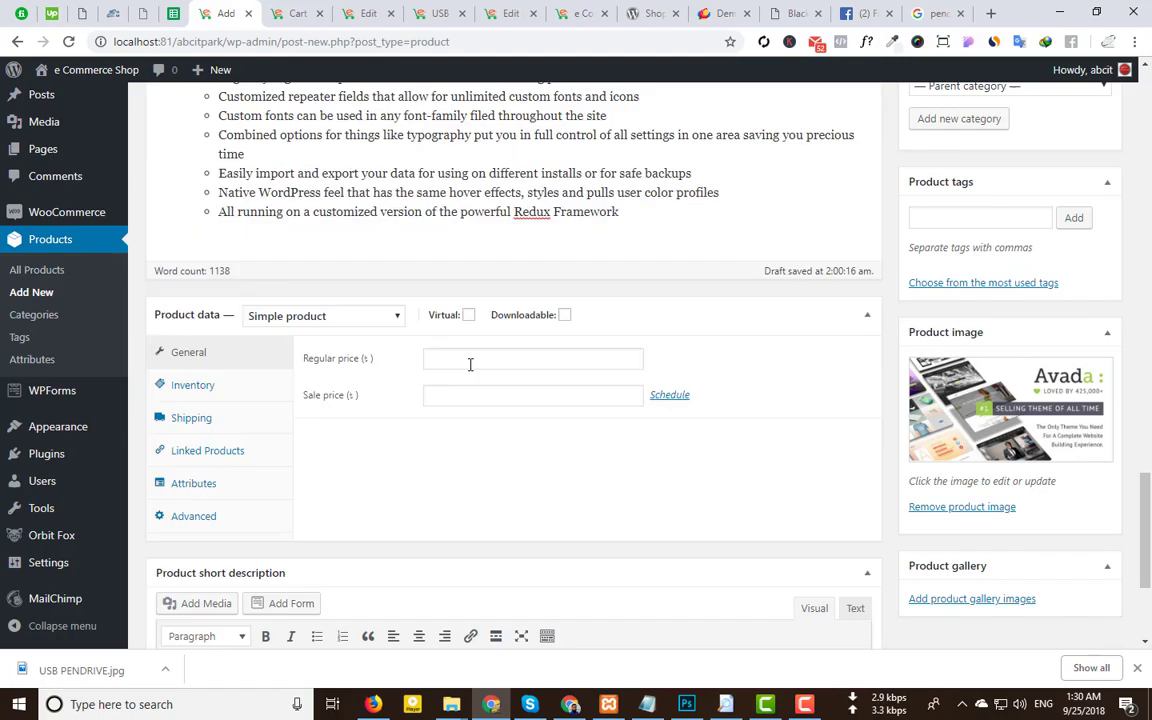
scroll(422, 328, up, 5)
click(343, 475)
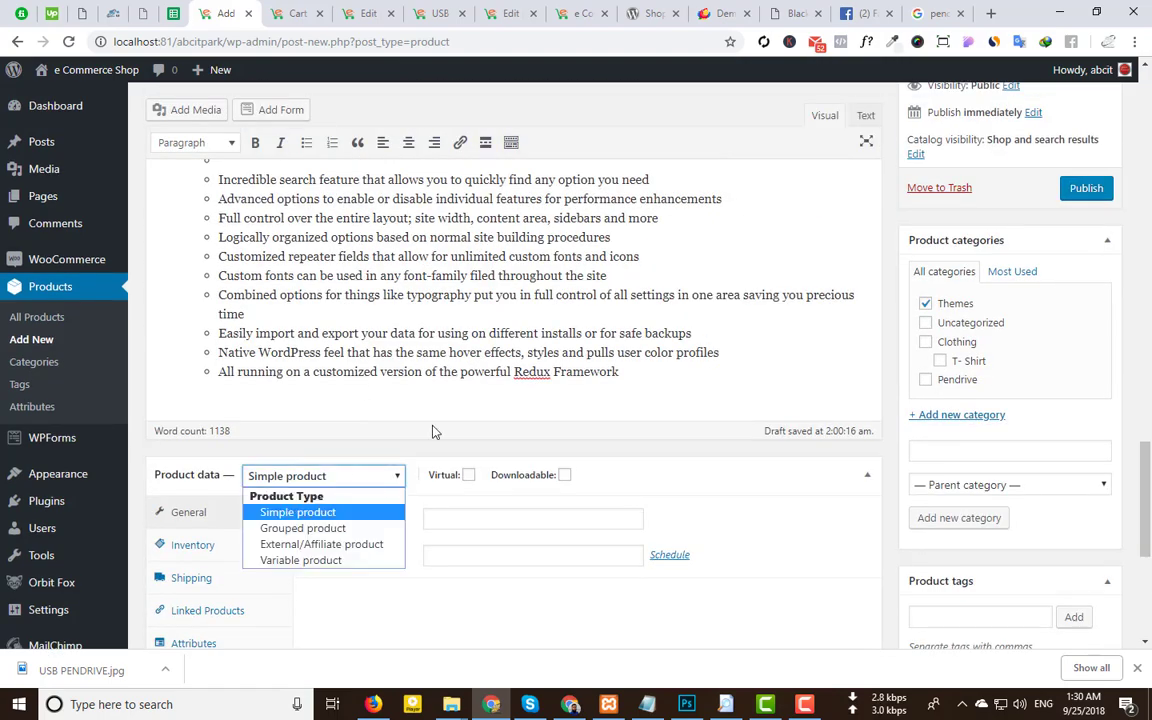
click(320, 542)
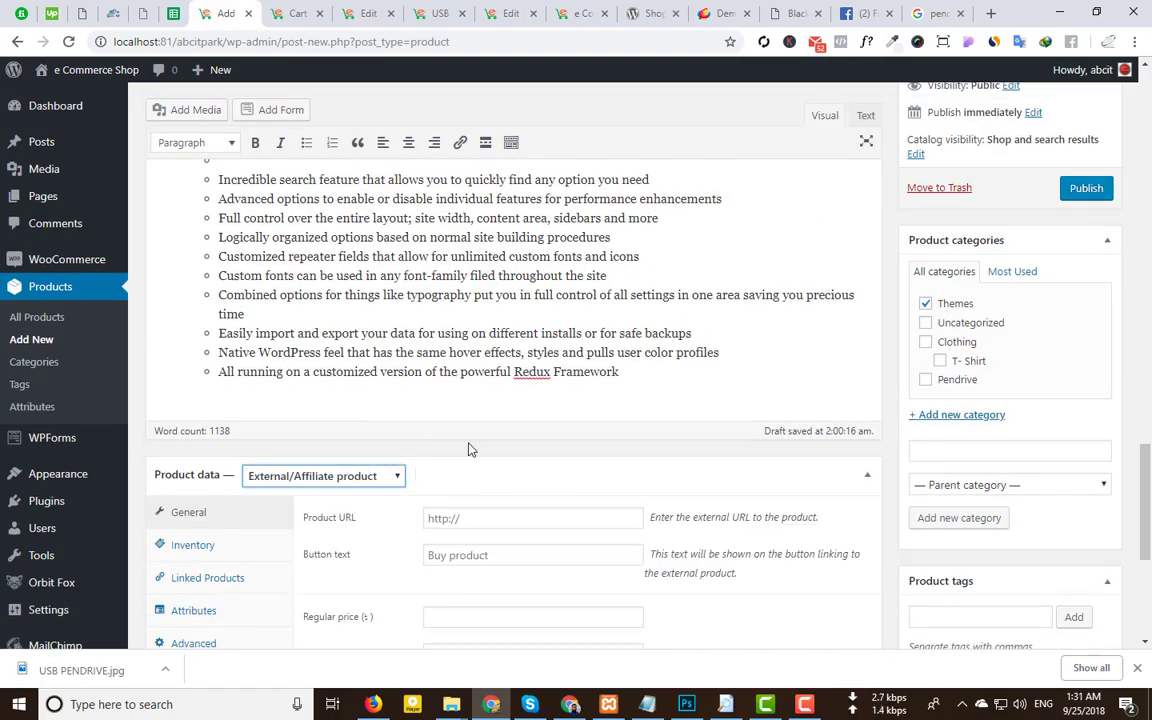
Set the product's regular price to 60
scroll(470, 445, down, 3)
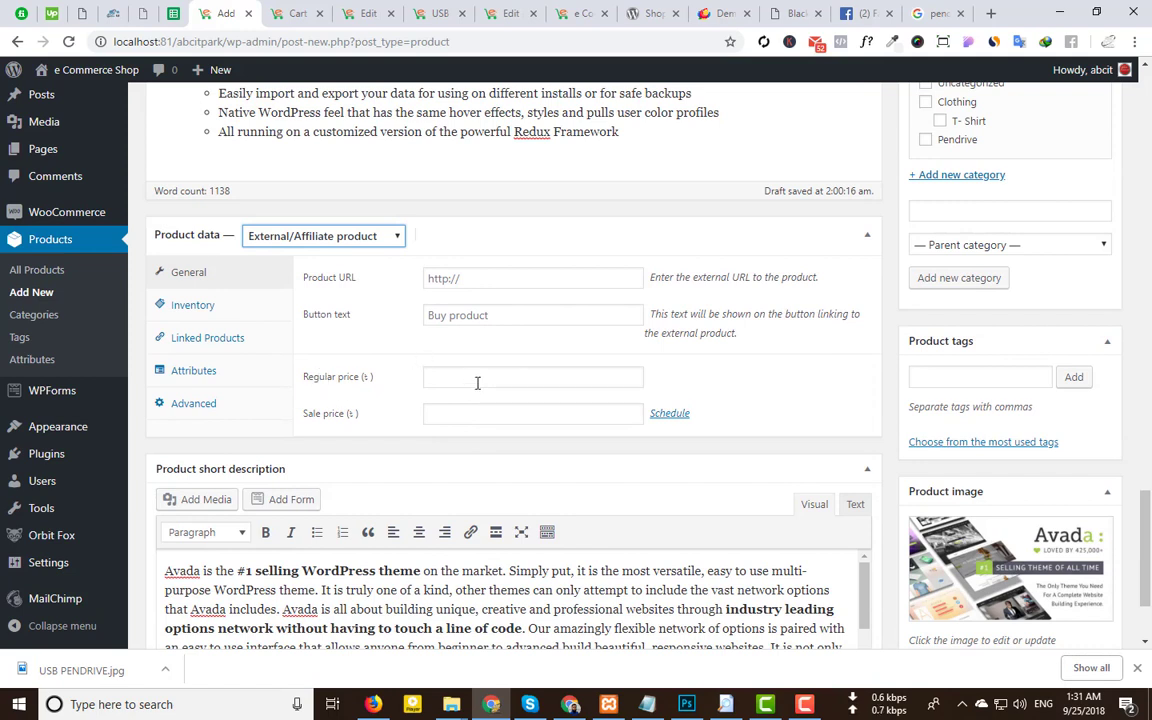
click(468, 380)
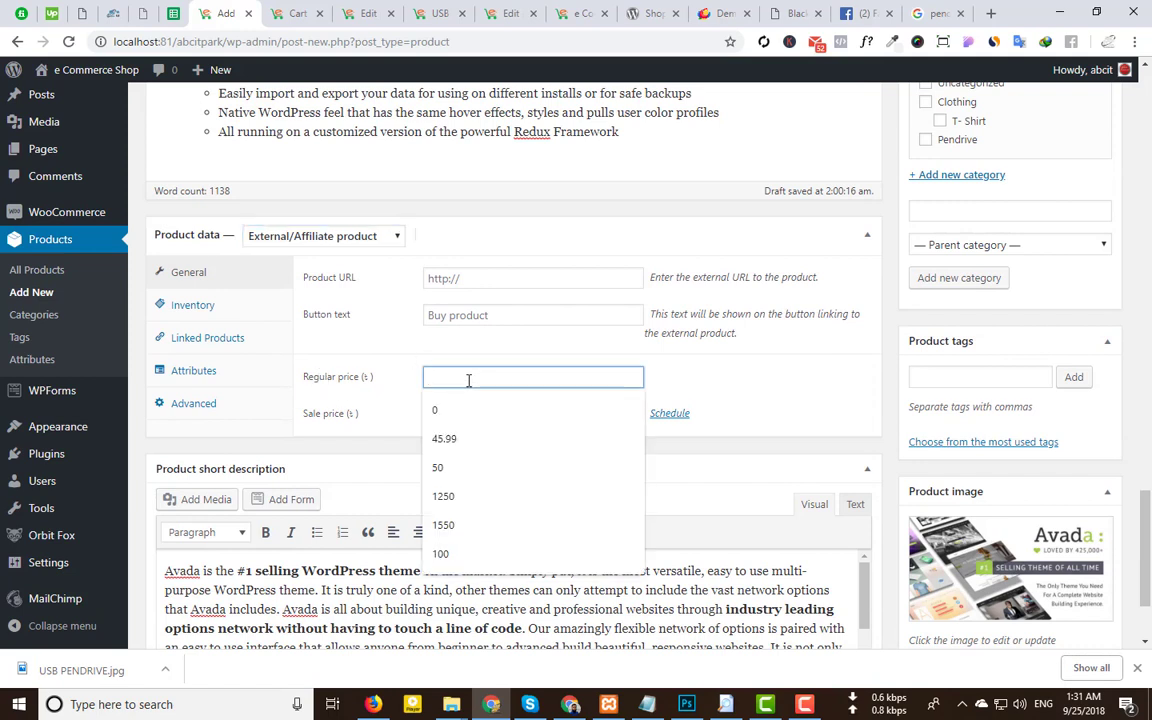
text(60)
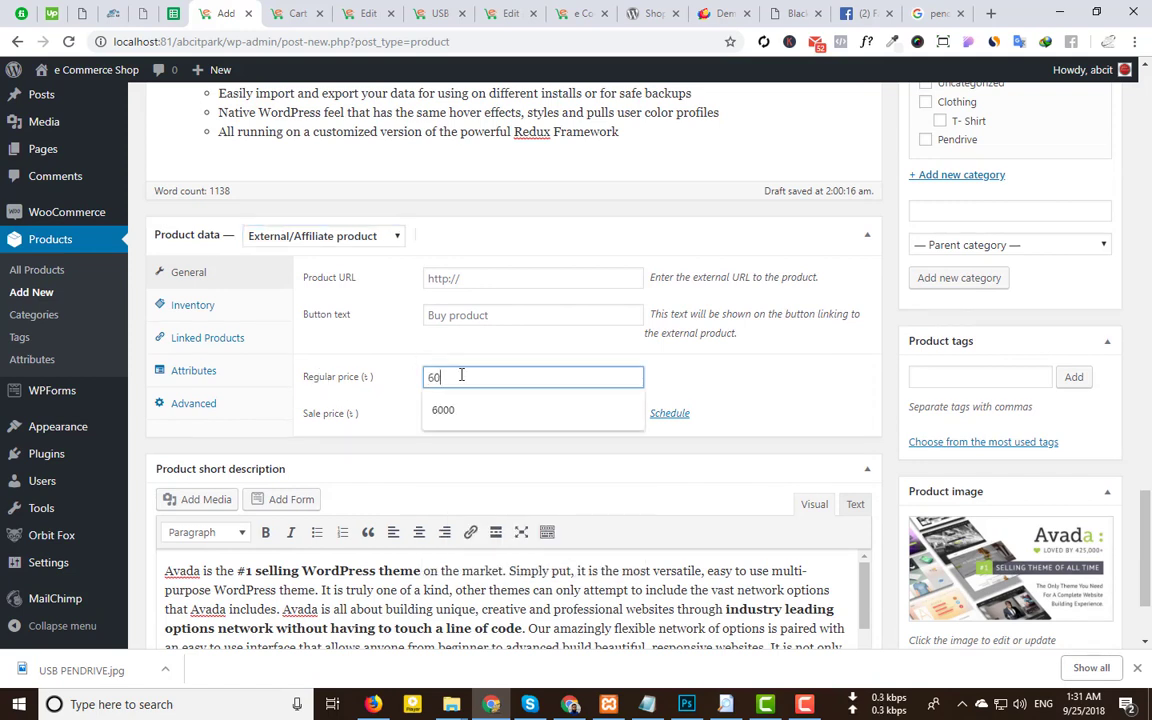
click(414, 343)
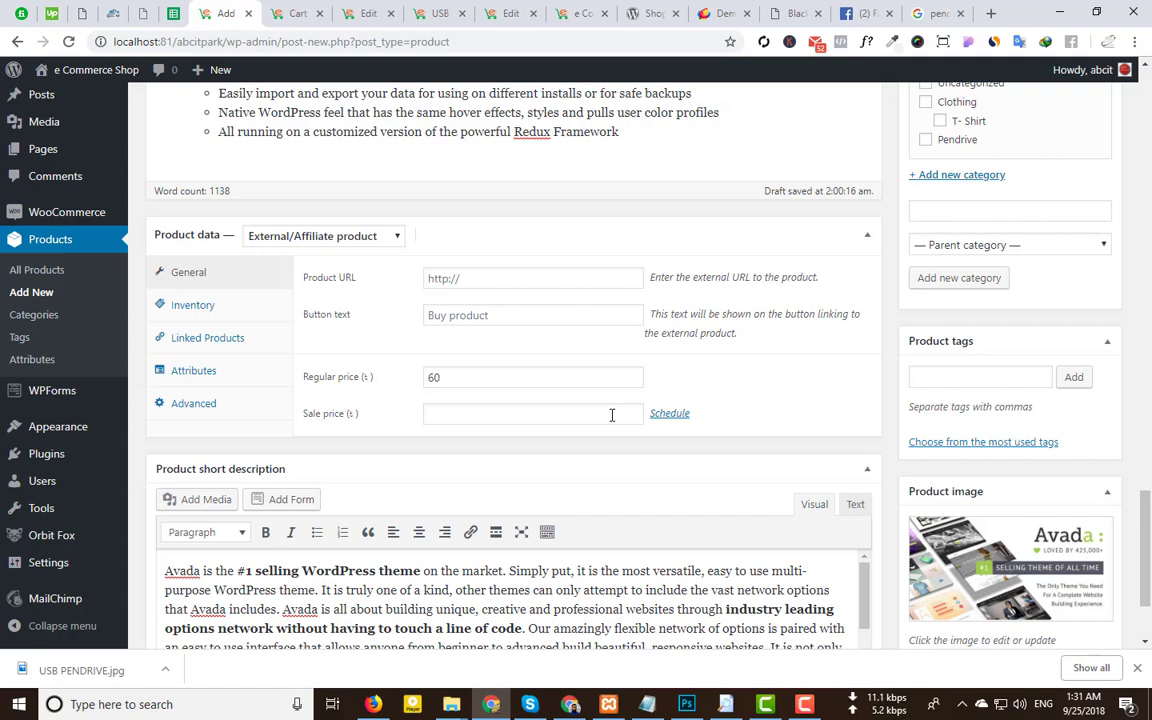
Add the USB Pendrive 64 GB to the cart from its product page, and return to the new product form
click(493, 315)
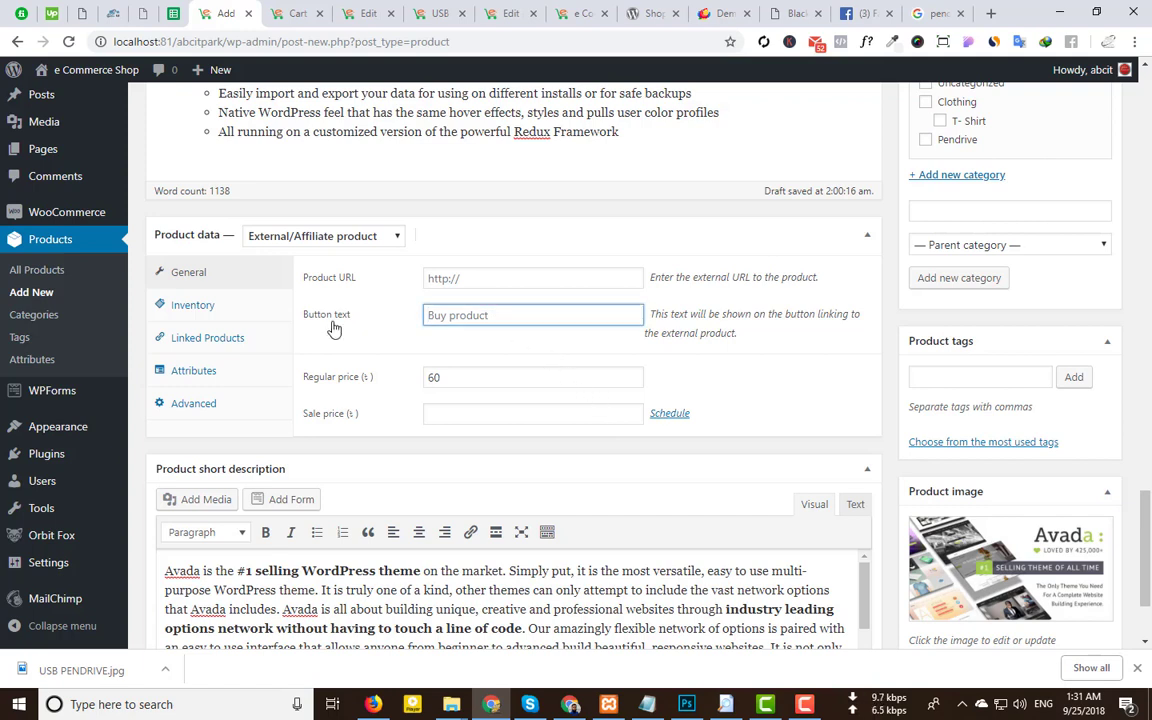
click(438, 13)
scroll(745, 440, down, 3)
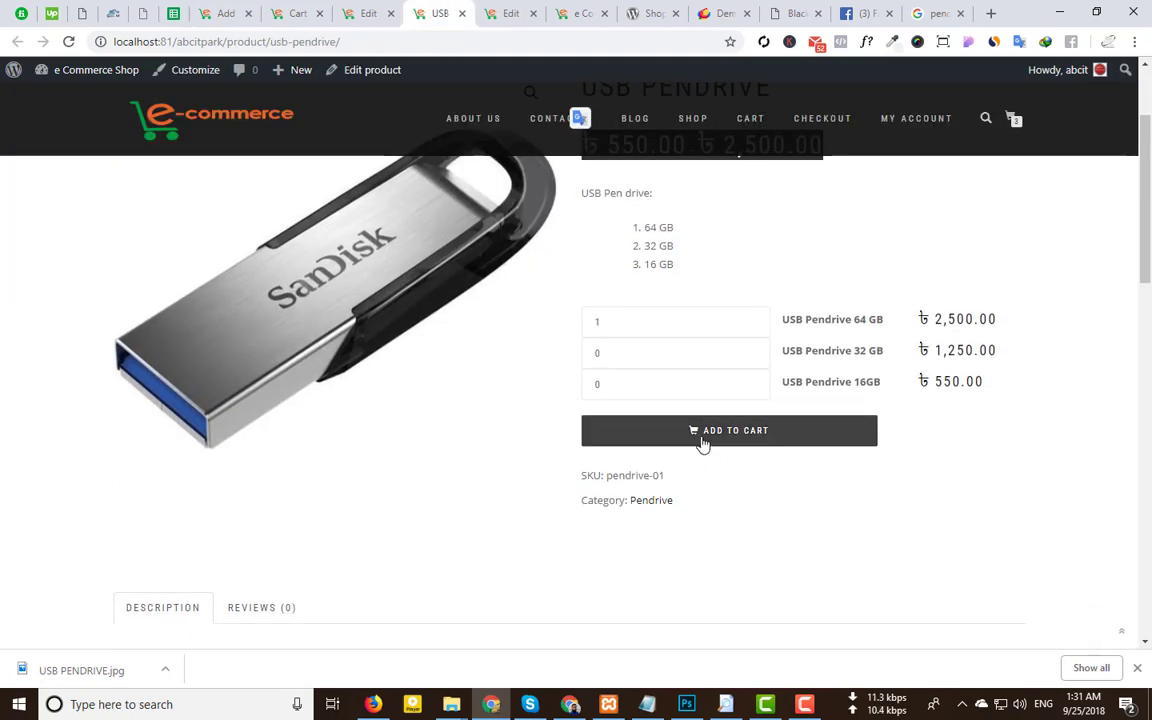
click(703, 442)
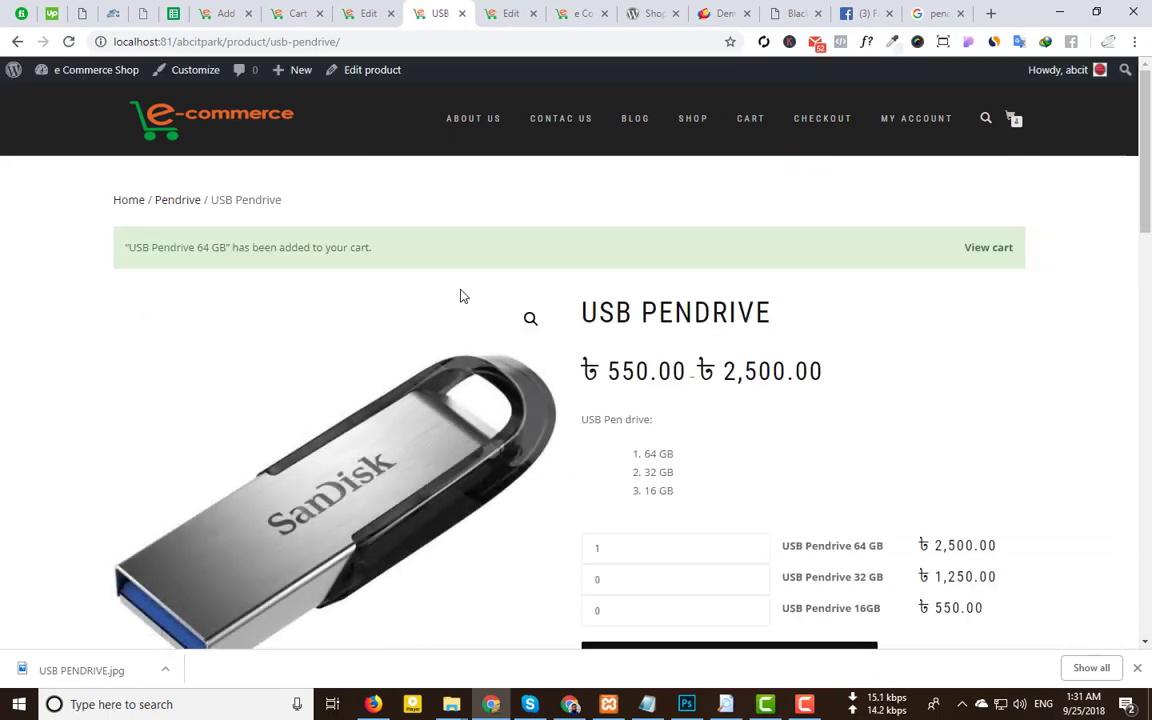
scroll(800, 414, down, 5)
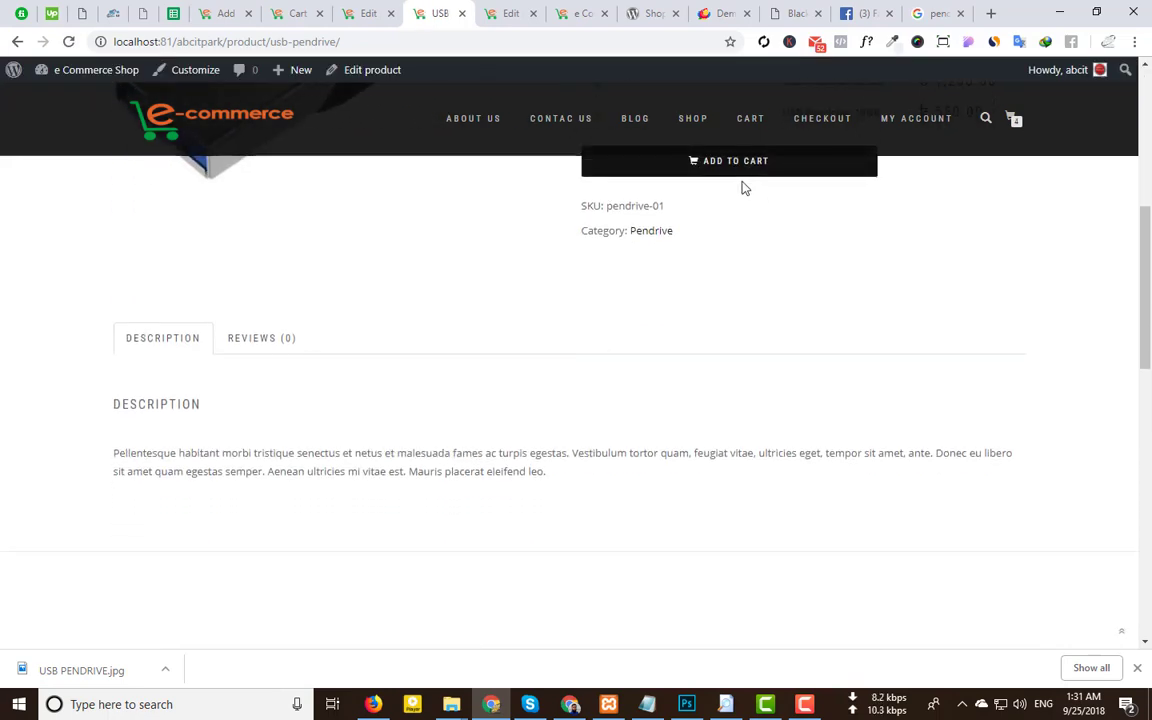
scroll(735, 250, up, 1)
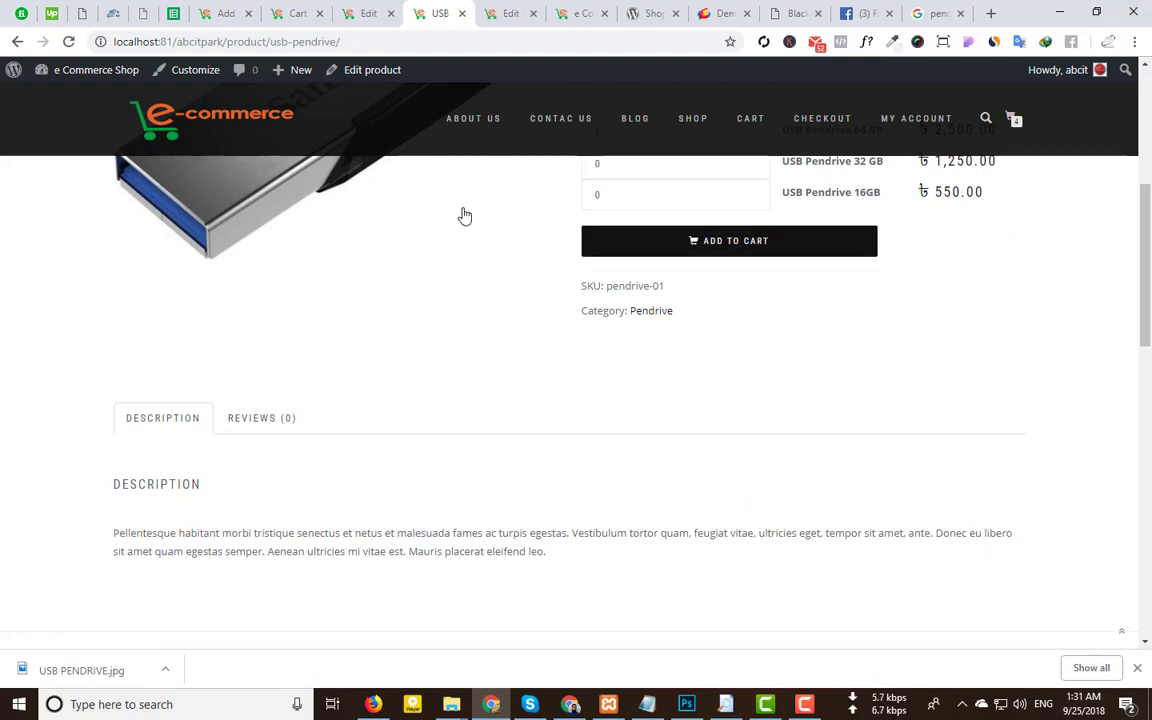
click(222, 13)
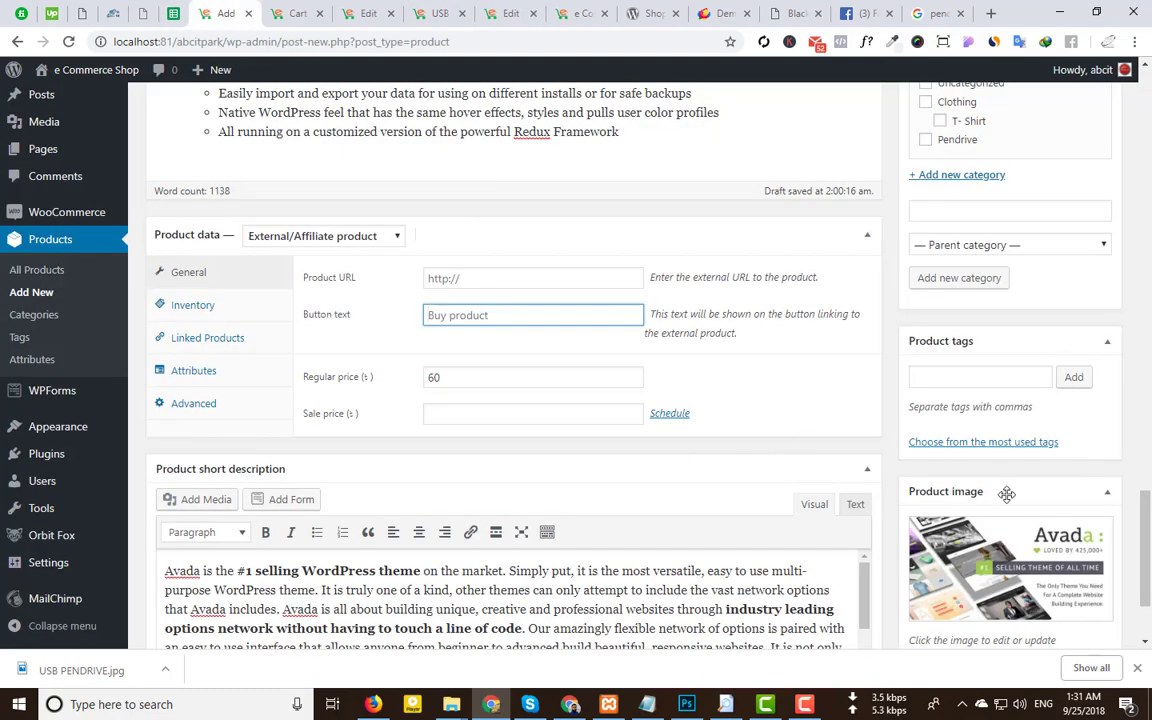
Switch to the Avada ThemeForest page and open the footer's "Become an affiliate" link in a new tab
click(571, 705)
scroll(715, 213, down, 15)
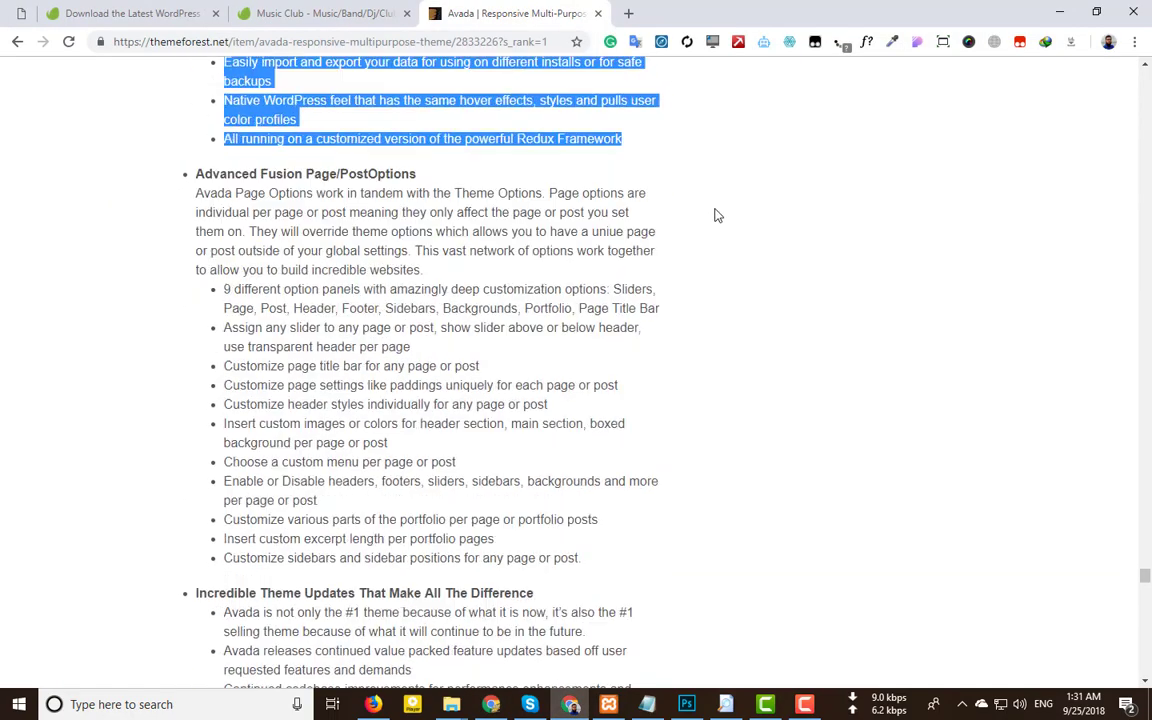
scroll(720, 406, down, 20)
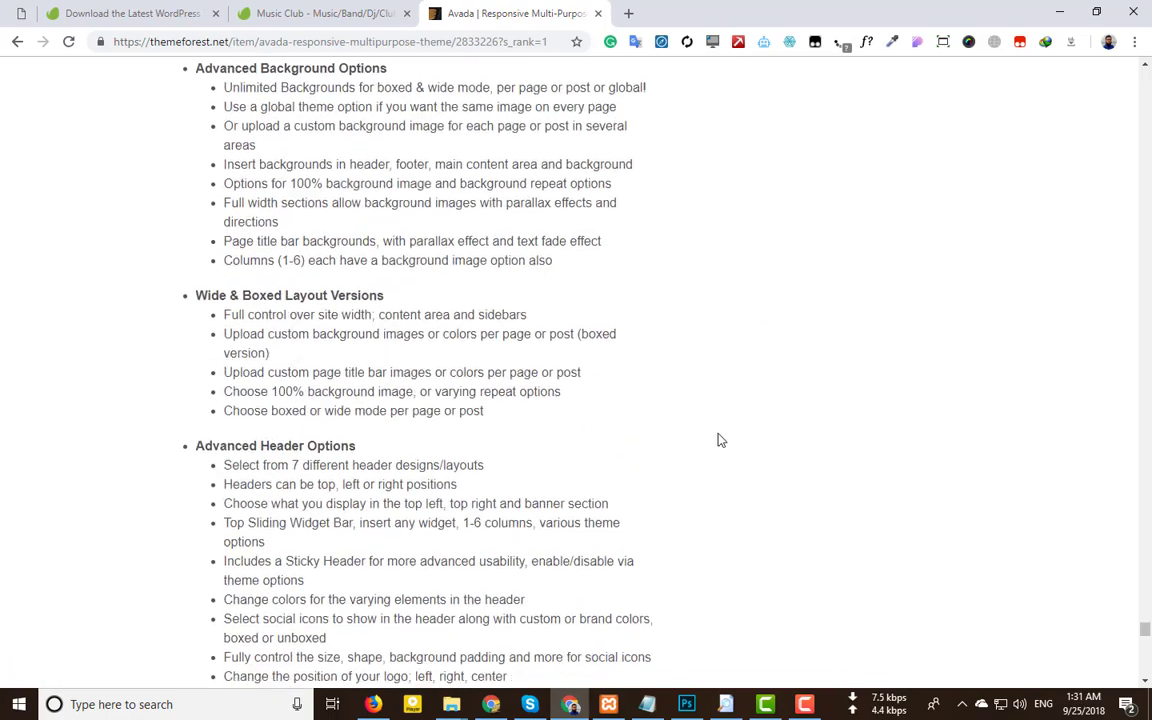
scroll(553, 368, down, 20)
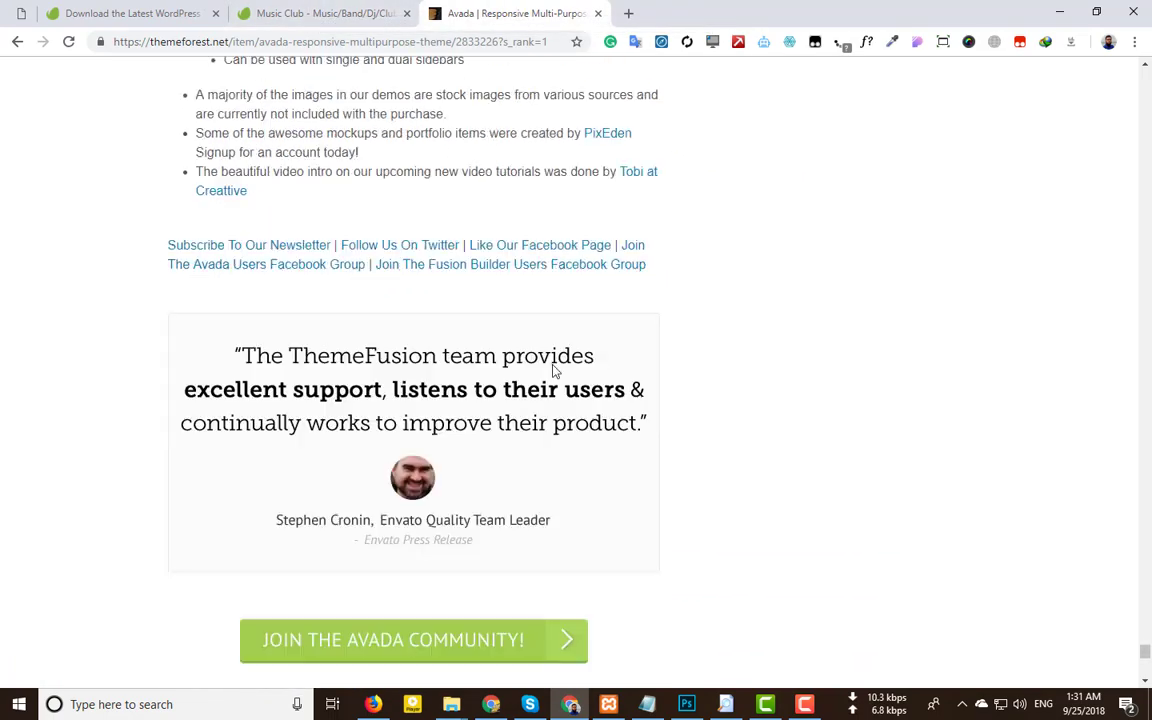
scroll(561, 397, down, 3)
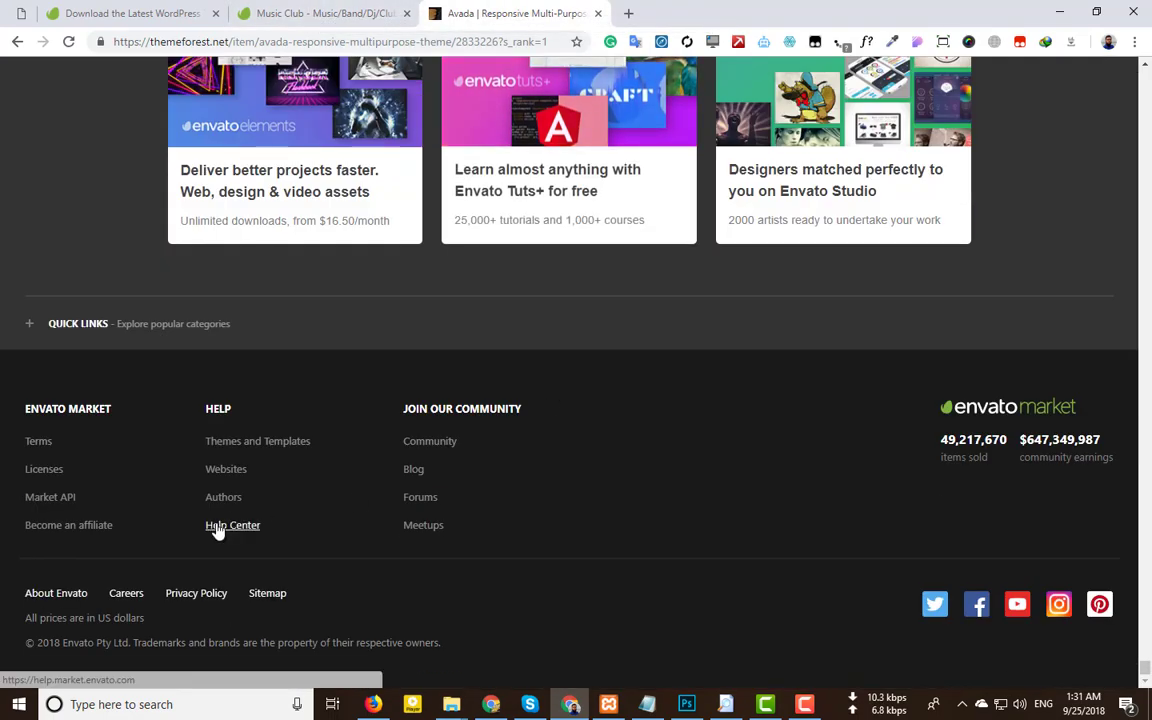
right_click(70, 525)
click(130, 343)
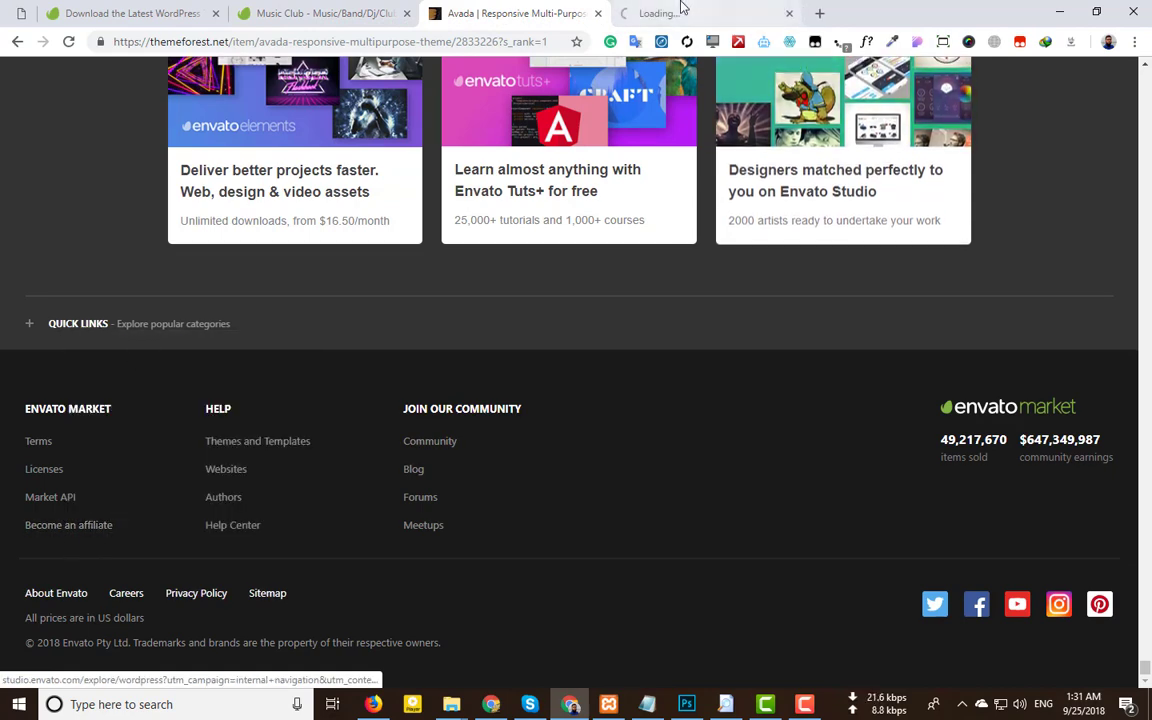
click(683, 7)
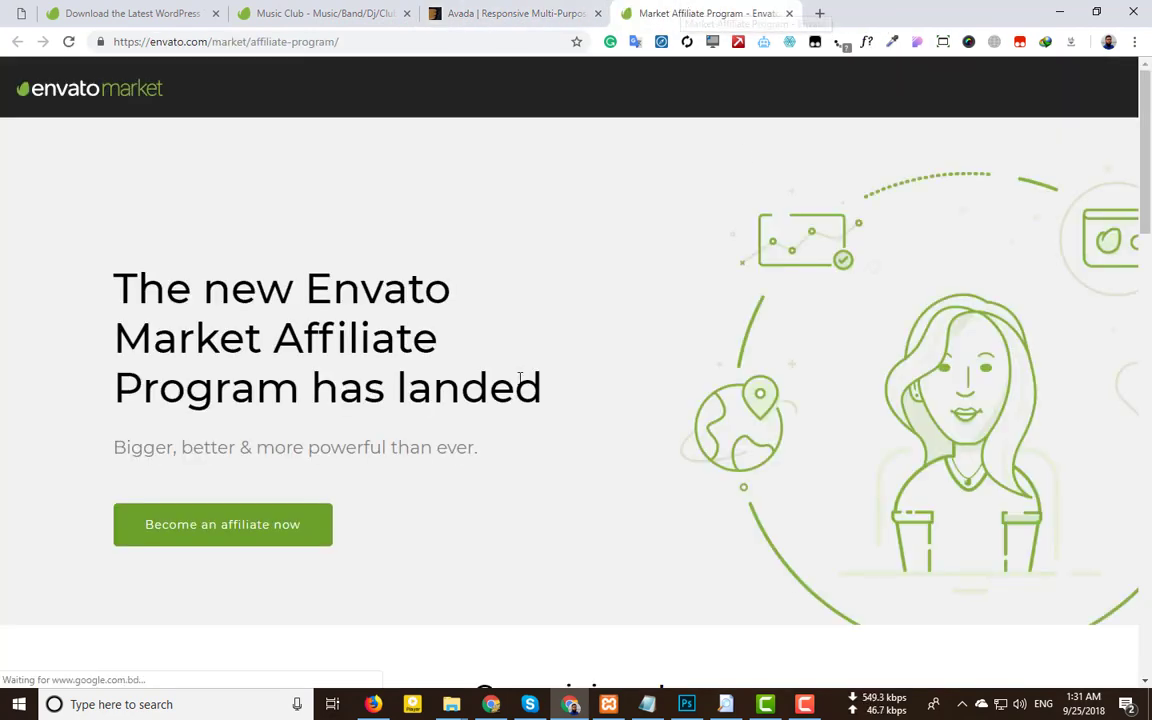
Read through the Envato Market Affiliate Program page, including how the program works
scroll(519, 372, down, 3)
scroll(519, 372, down, 12)
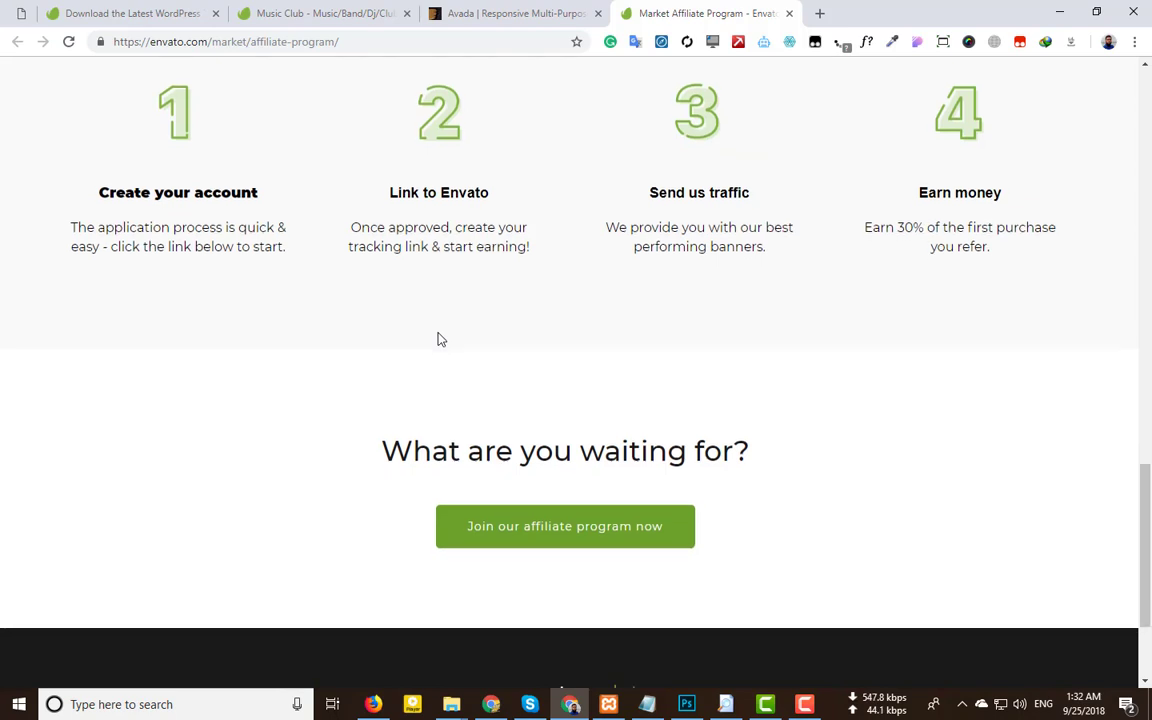
scroll(440, 337, down, 2)
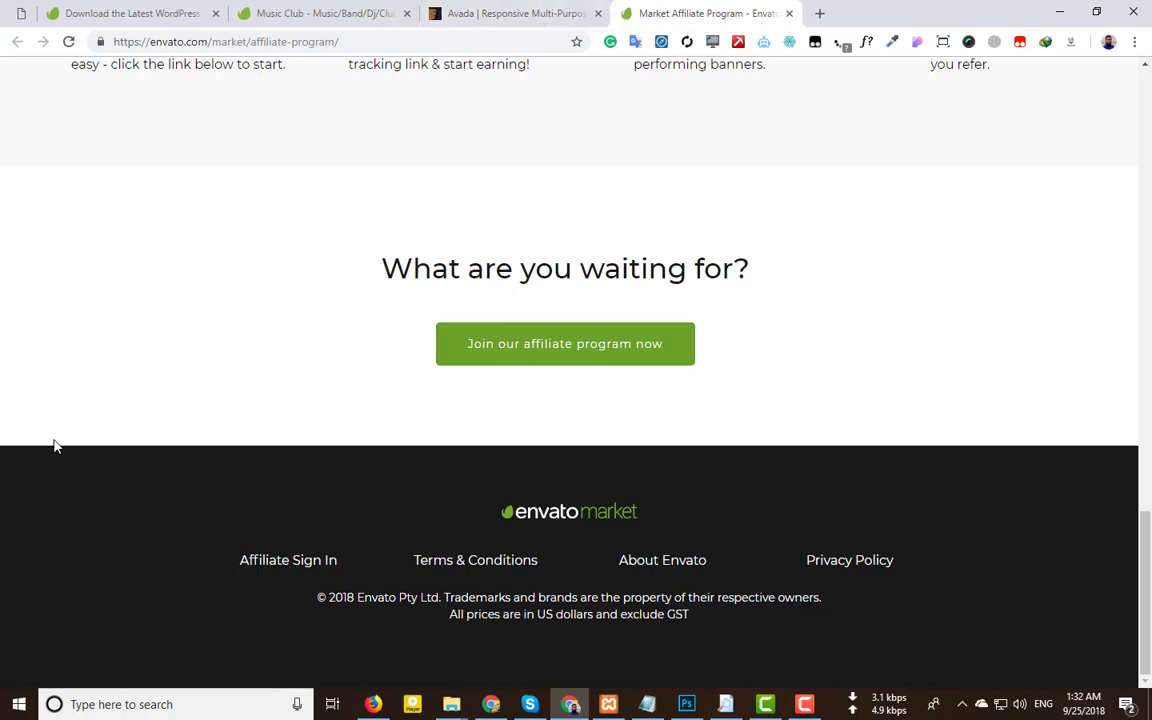
scroll(127, 413, up, 13)
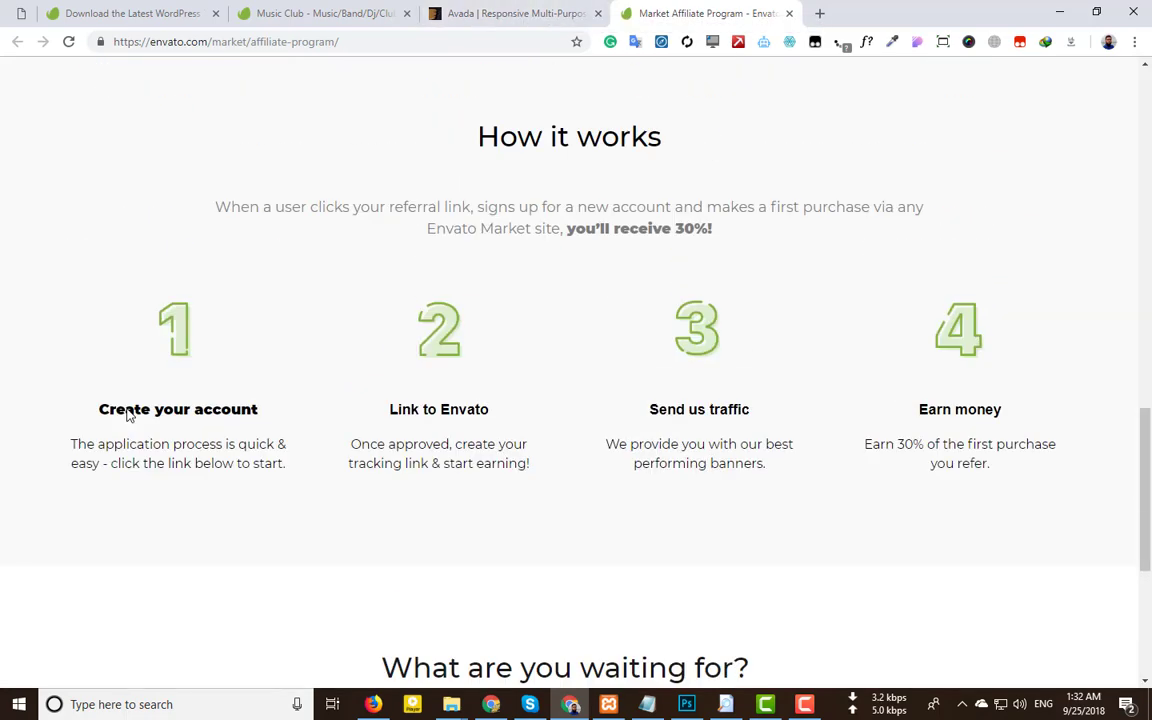
scroll(127, 415, up, 4)
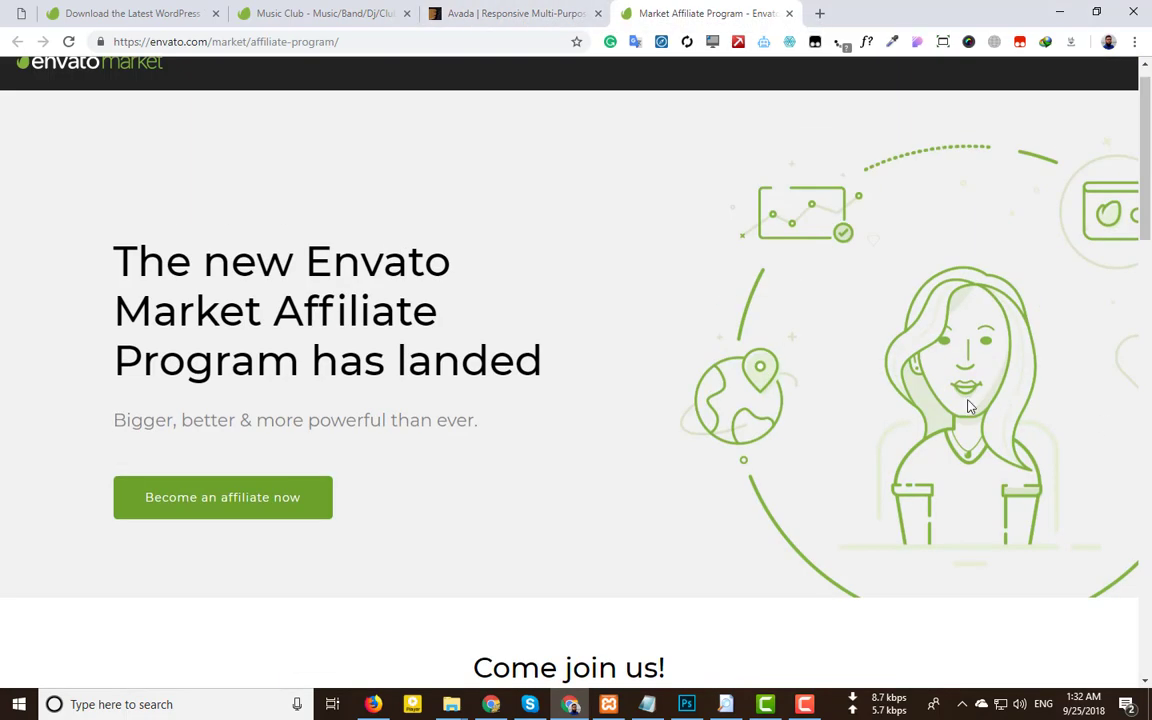
Open the Envato affiliate application and look over the fields of its account information form
click(246, 507)
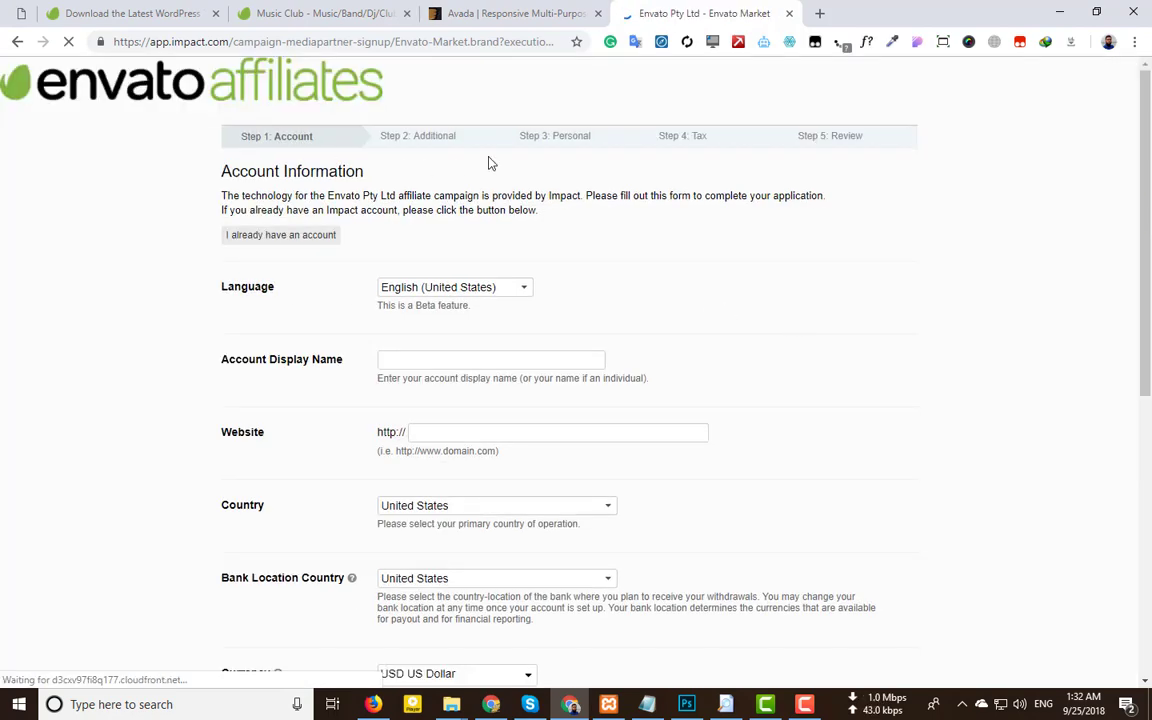
scroll(866, 363, down, 5)
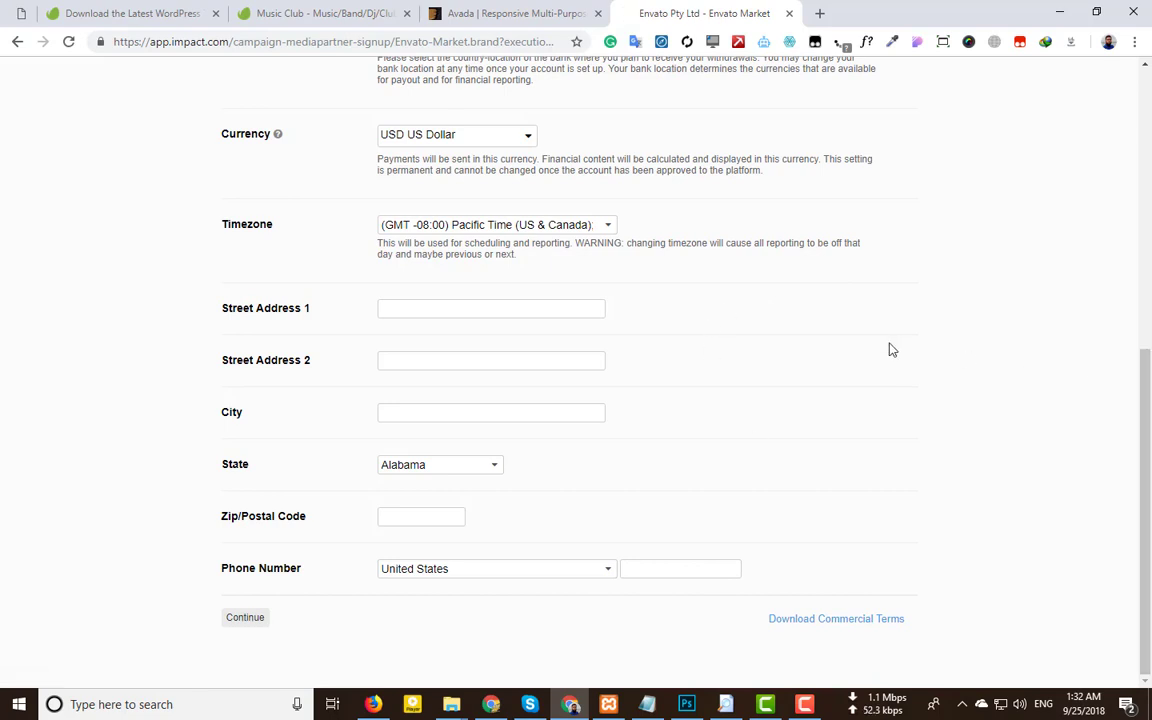
scroll(891, 349, up, 5)
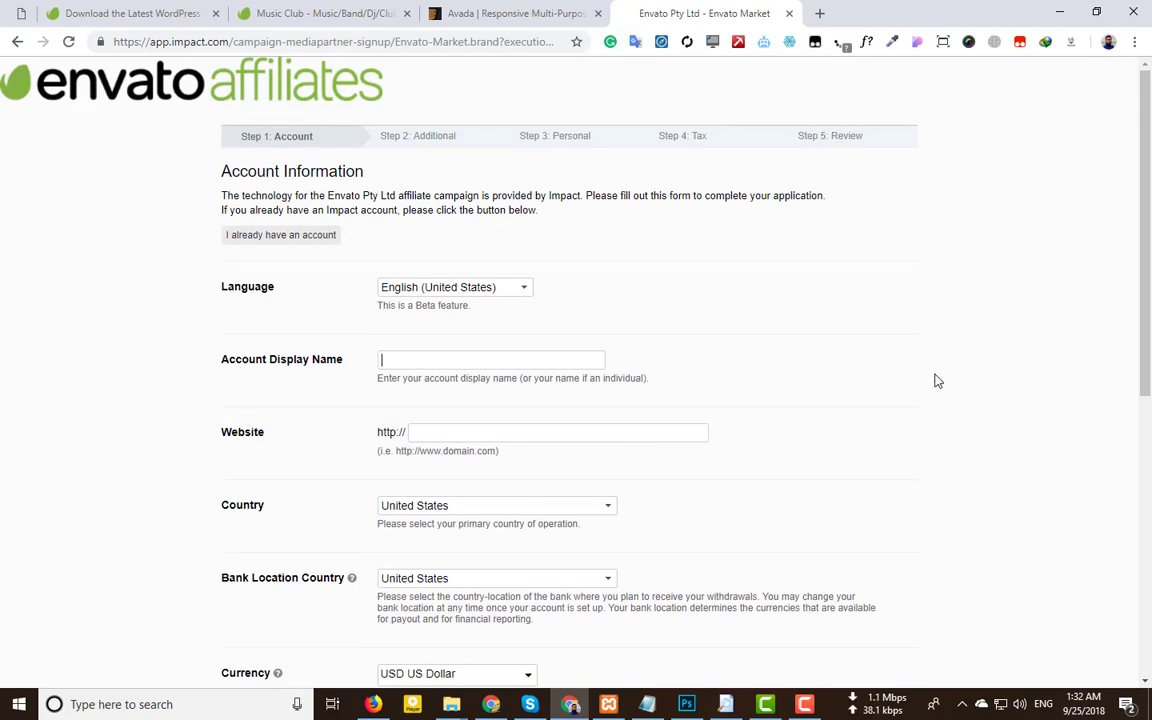
click(470, 360)
Copy the Avada page address up to 2833226, without the rank parameter, and enter it as the WooCommerce product URL
click(505, 13)
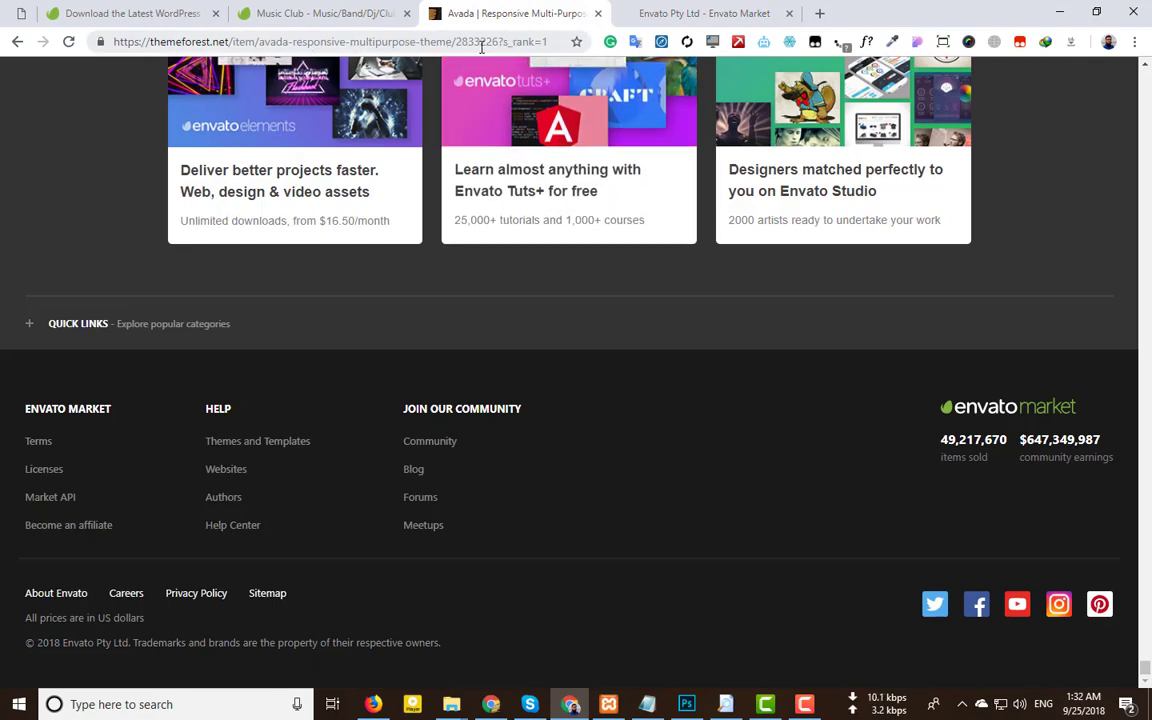
drag(499, 41, 3, 37)
key(ctrl+c)
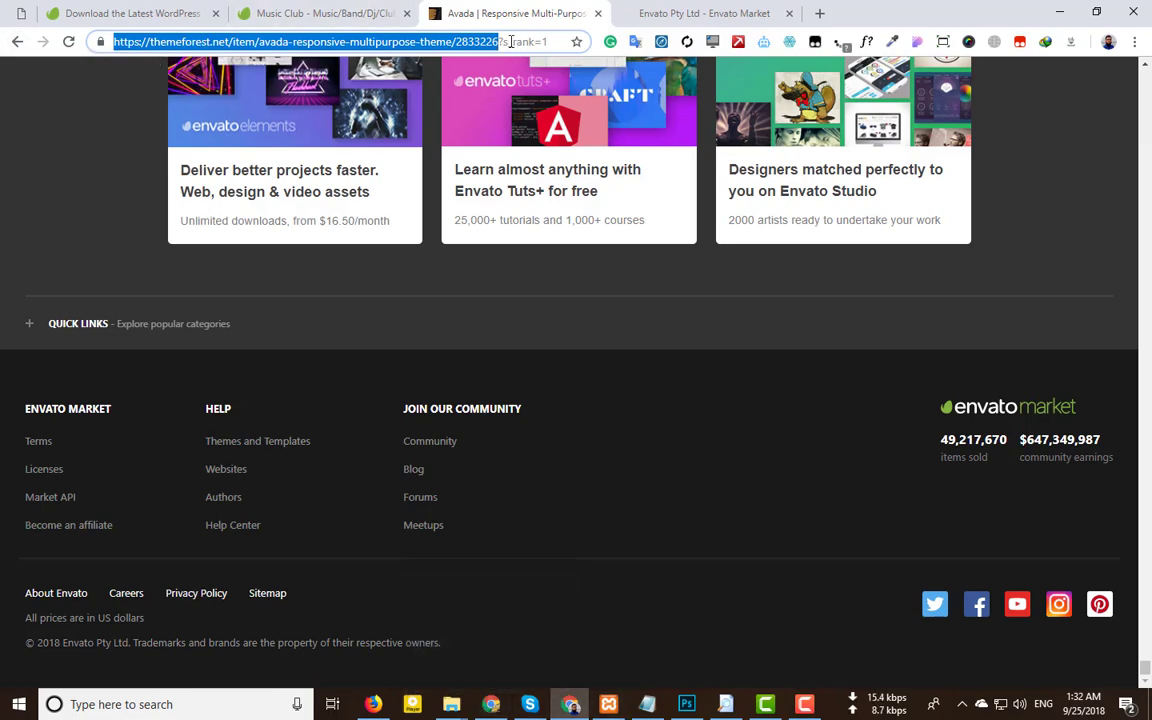
key(alt+Tab)
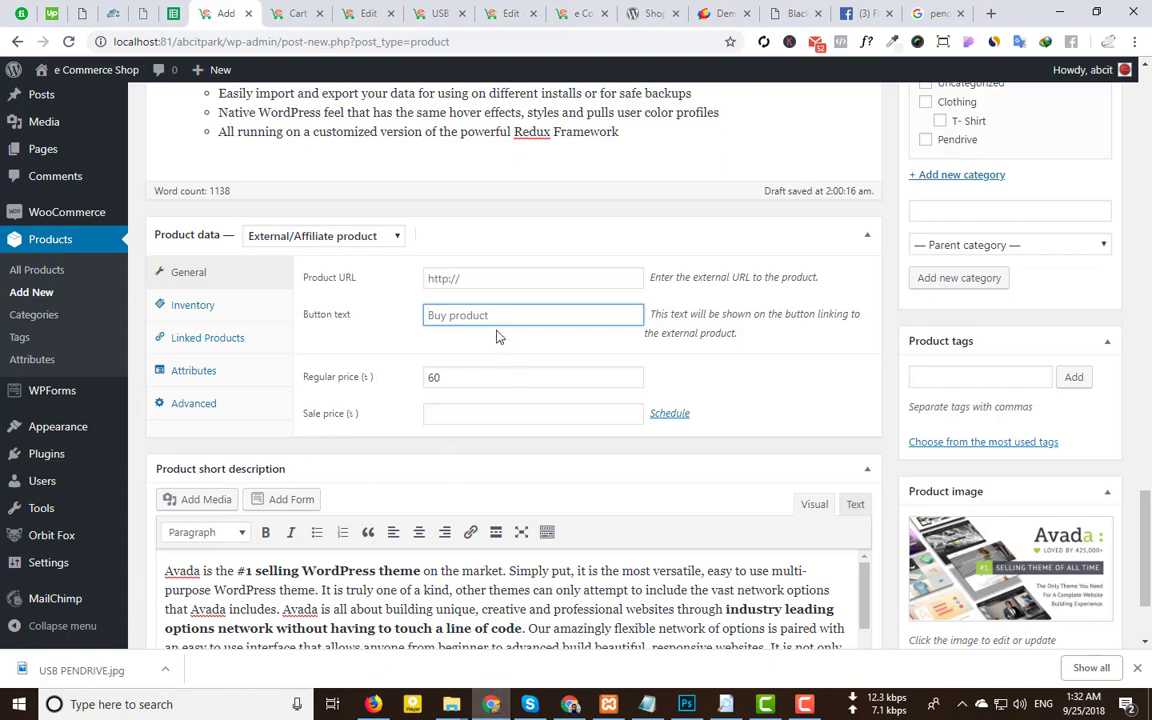
click(466, 278)
key(ctrl+v)
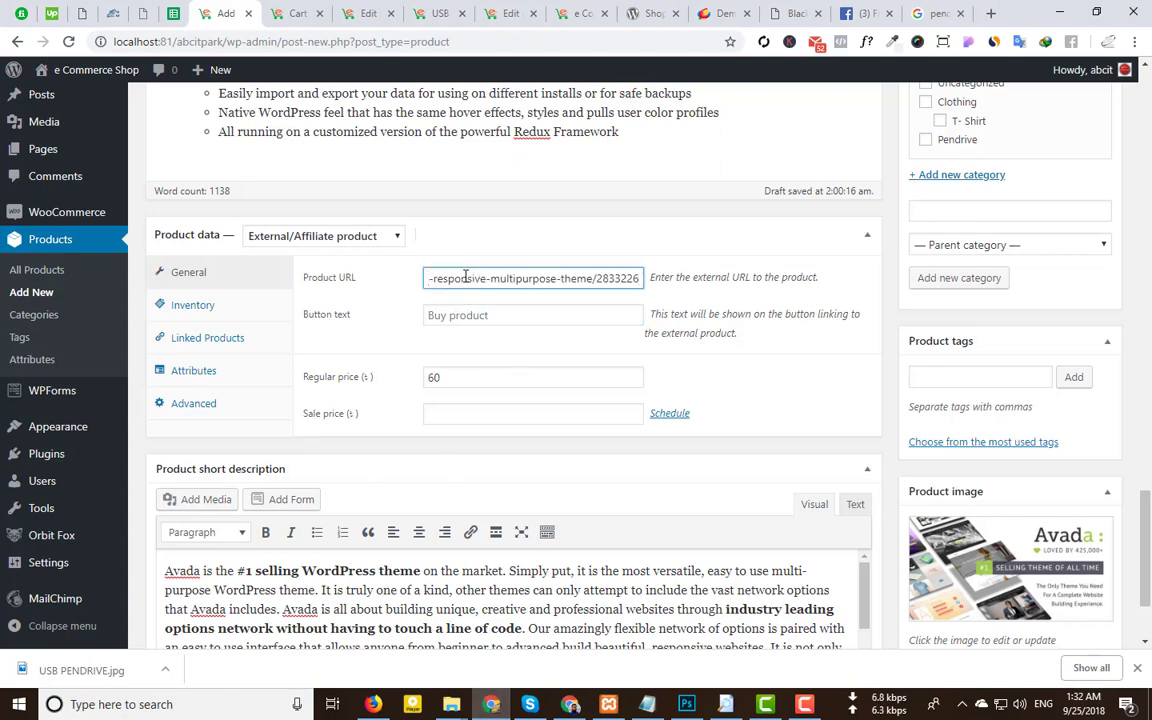
key(ctrl+a)
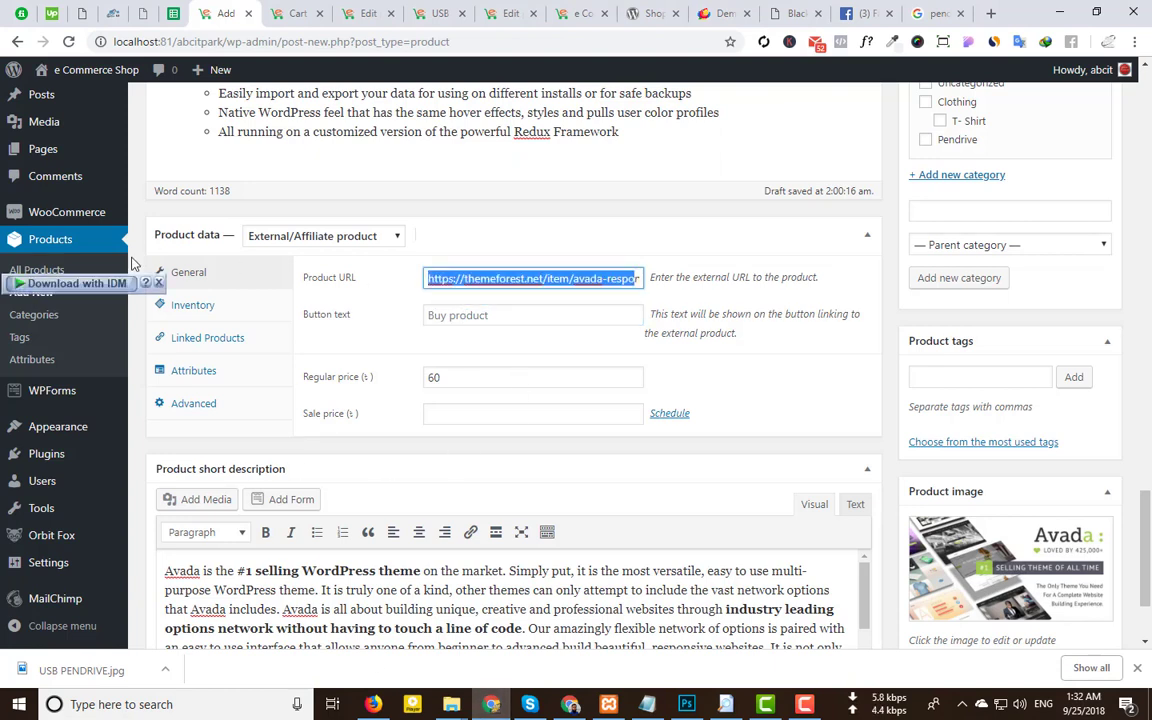
Dismiss the Internet Download Manager dialogs and set the product's button text to "Buy This Theme"
click(463, 314)
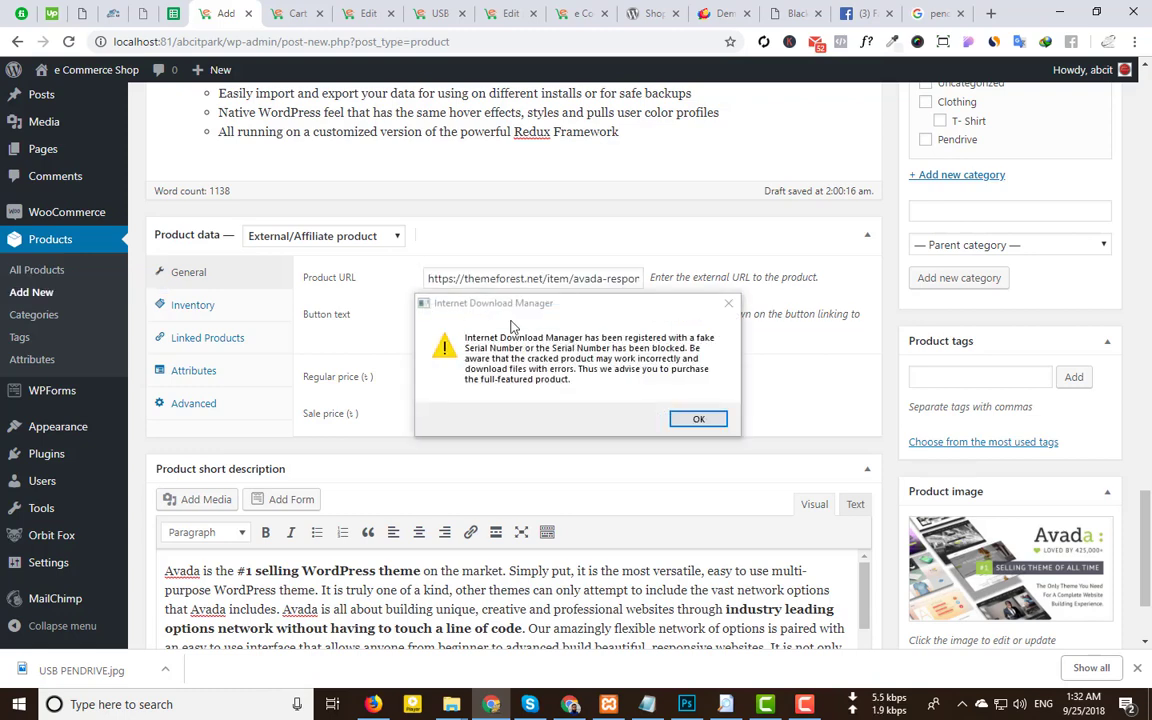
click(729, 300)
click(688, 256)
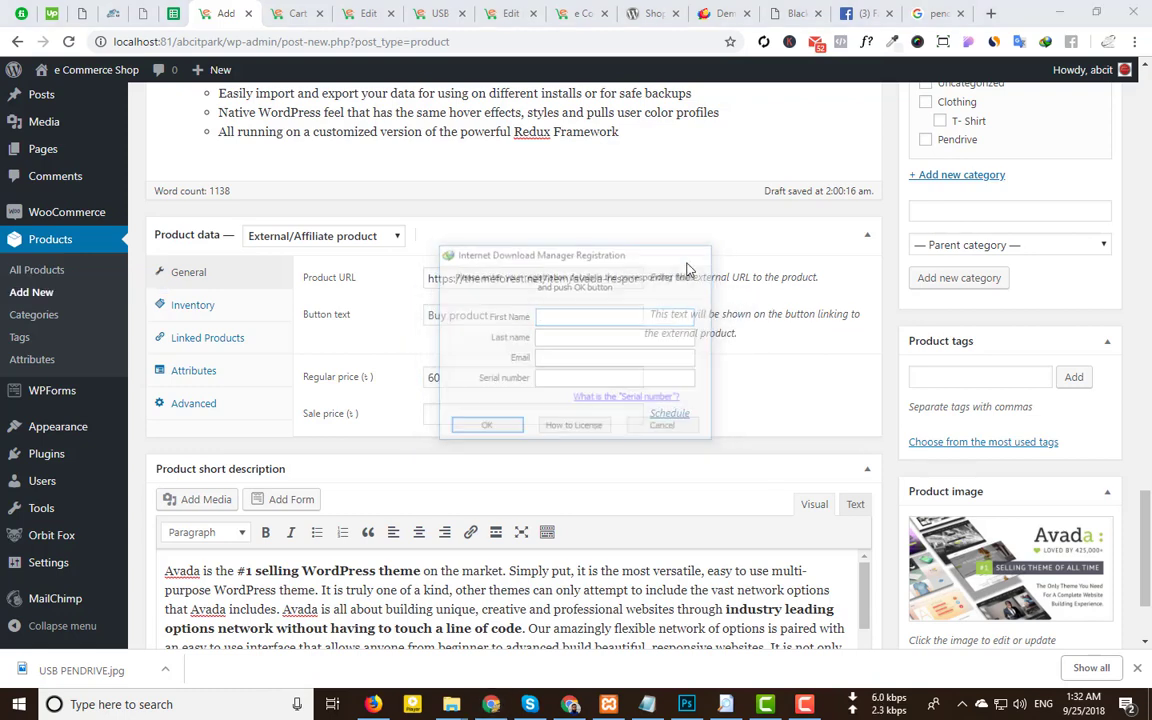
click(502, 314)
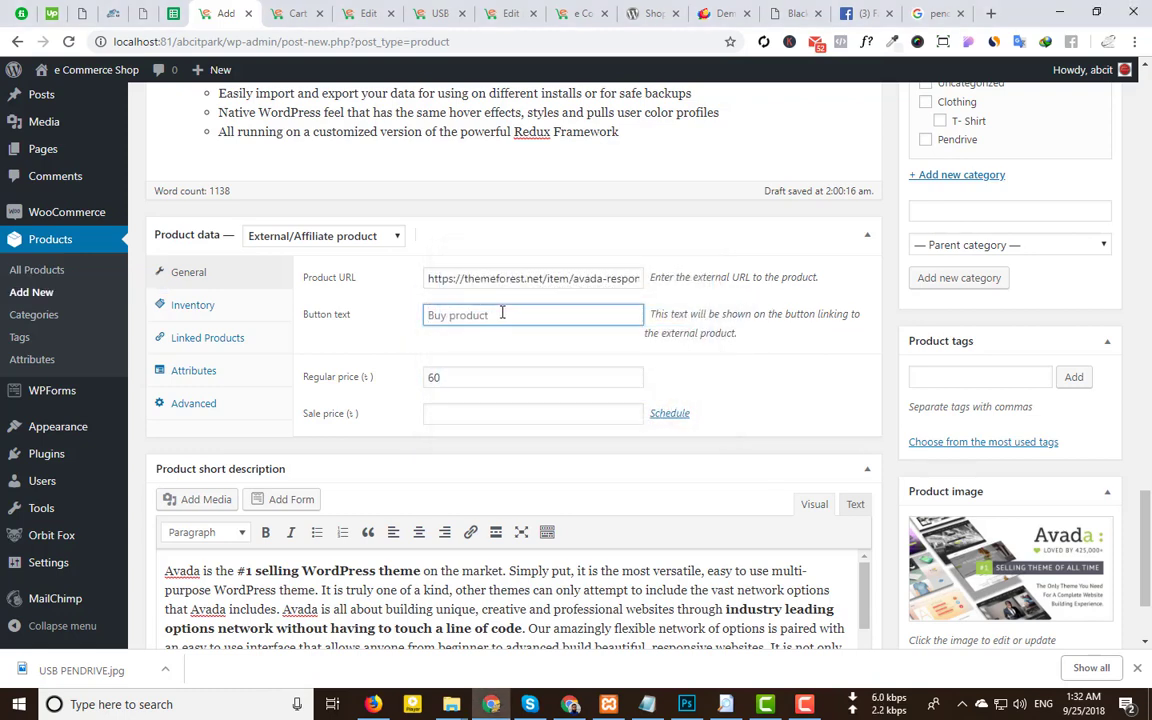
text(Buy This Theme)
Publish the Avada product and open its permalink in a new tab
scroll(826, 386, up, 3)
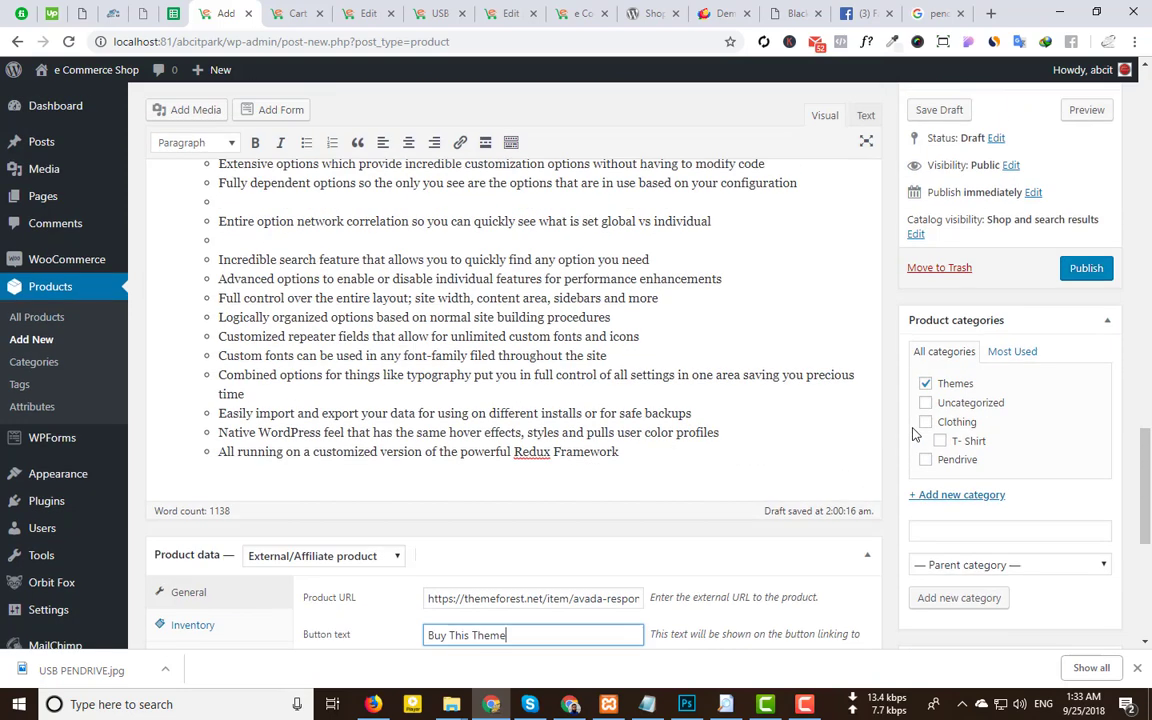
click(1087, 269)
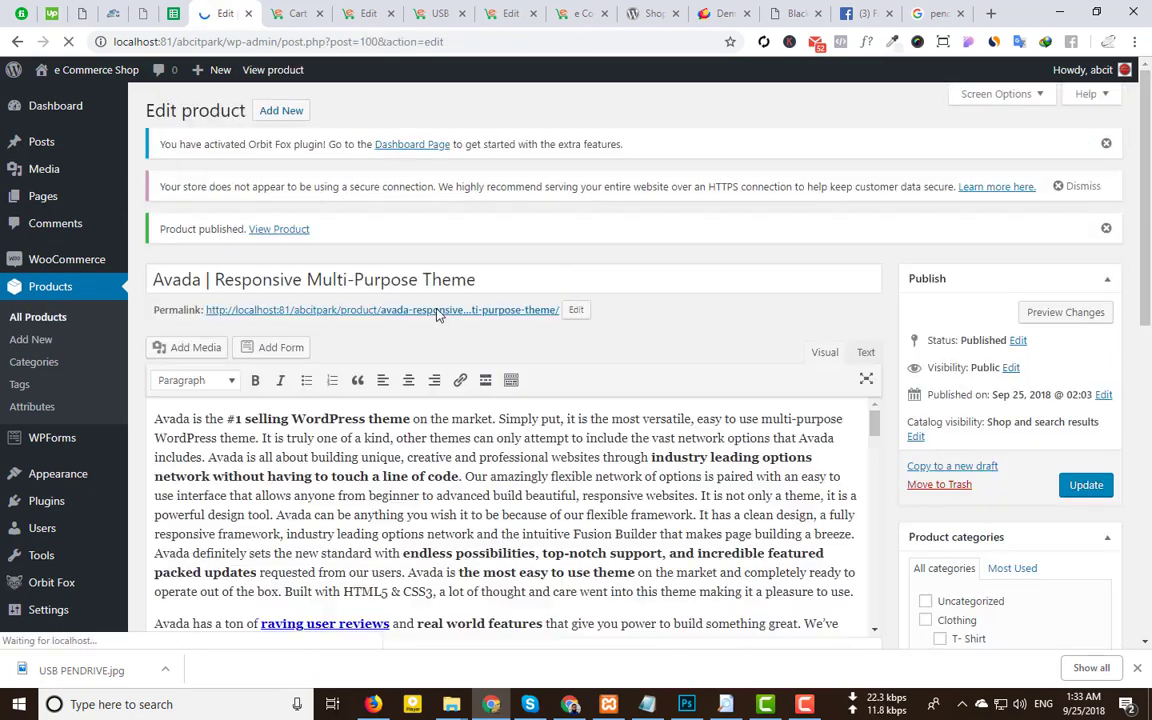
click(436, 308)
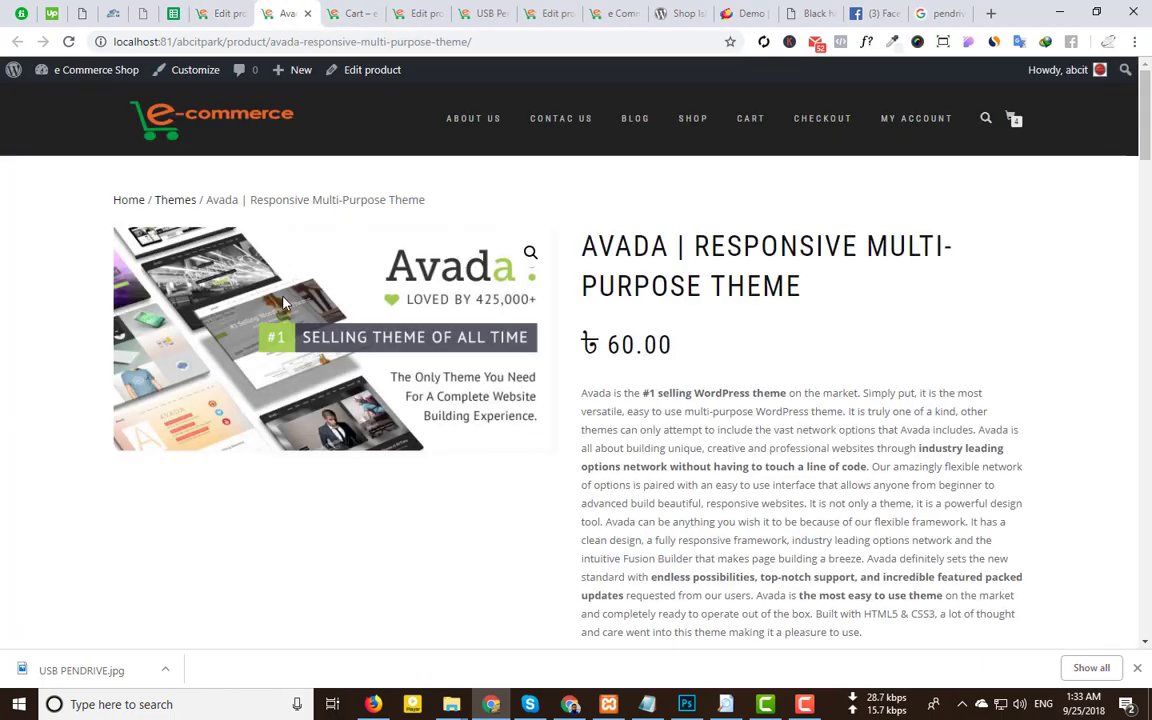
Examine the published Avada product page, checking its image, price, description, category and purchase button
scroll(733, 245, down, 2)
scroll(730, 323, up, 2)
scroll(812, 424, down, 5)
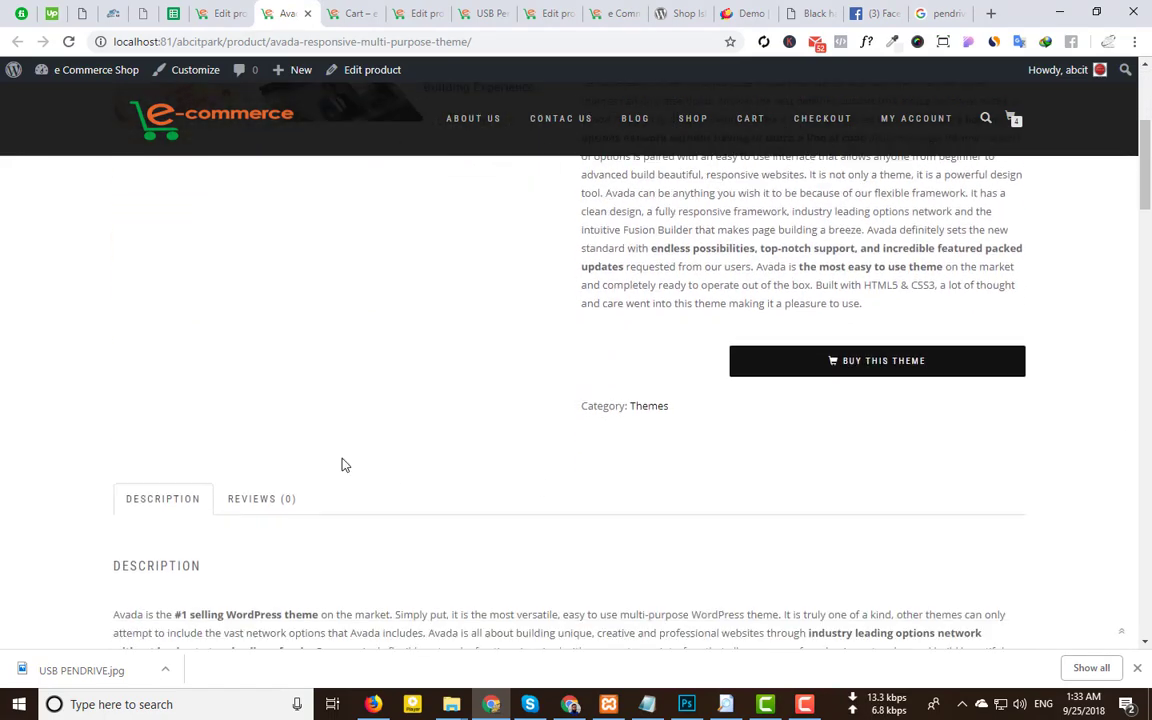
scroll(329, 490, down, 20)
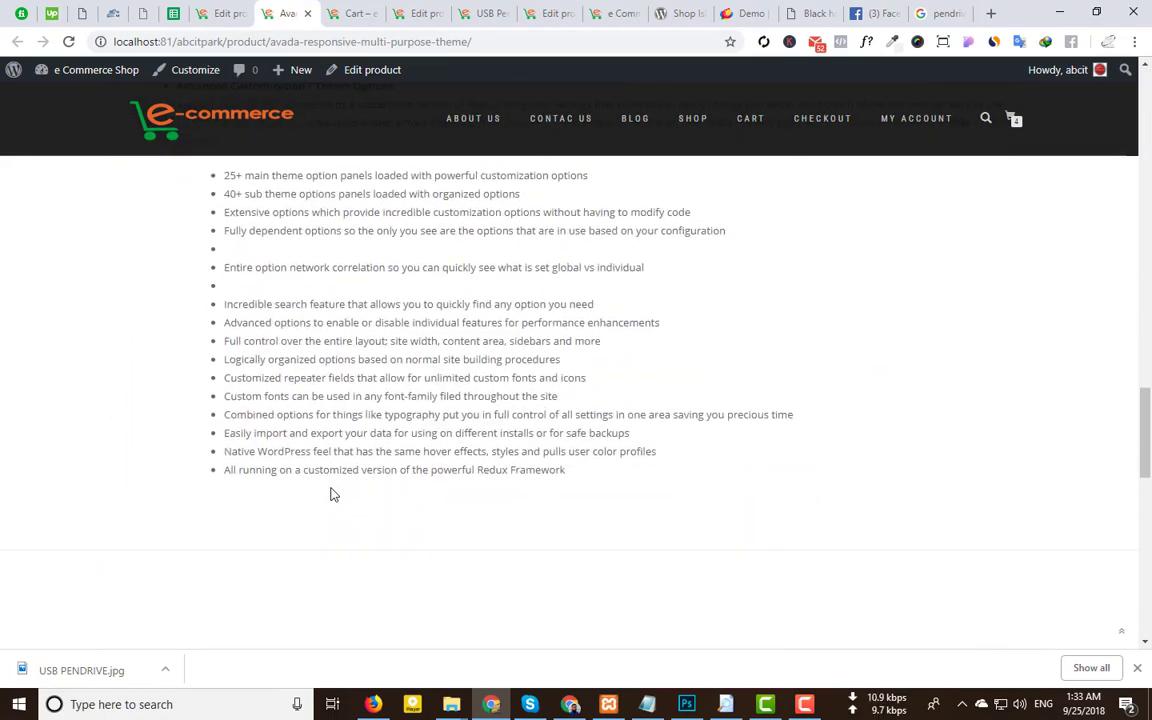
scroll(332, 494, up, 20)
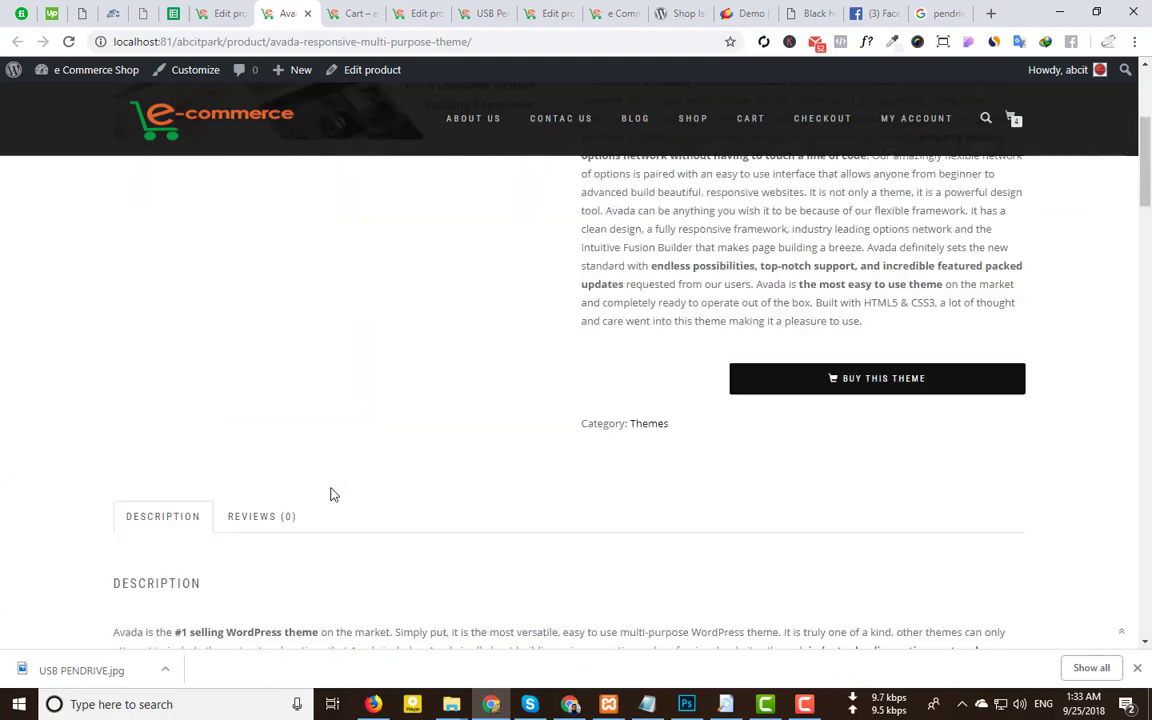
scroll(420, 488, down, 3)
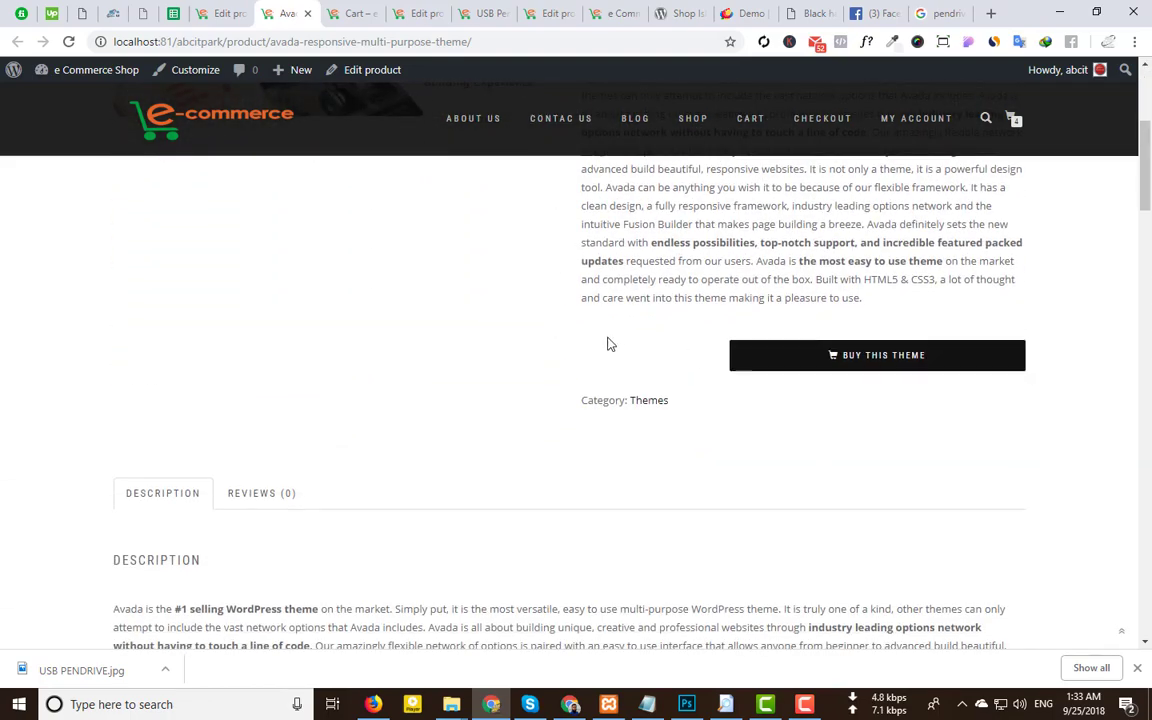
scroll(608, 343, up, 2)
scroll(608, 343, up, 1)
double_click(639, 275)
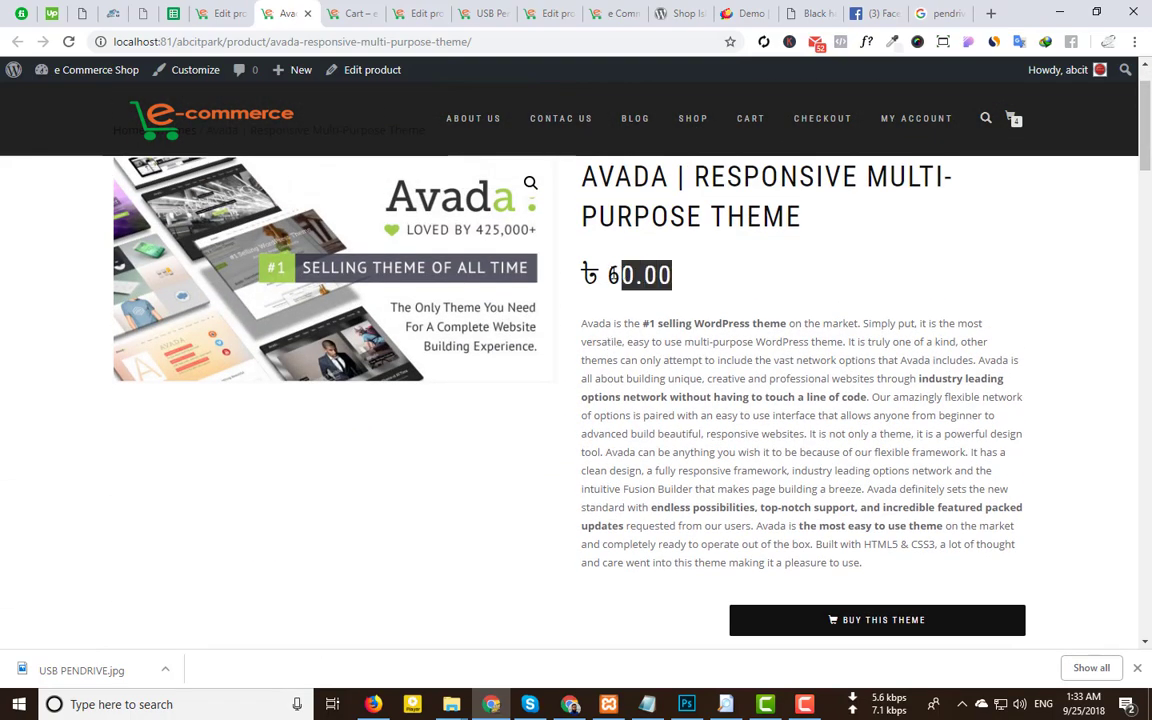
Follow the product's "Buy This Theme" link and check the address and content of the ThemeForest Avada page it opens
scroll(720, 291, down, 1)
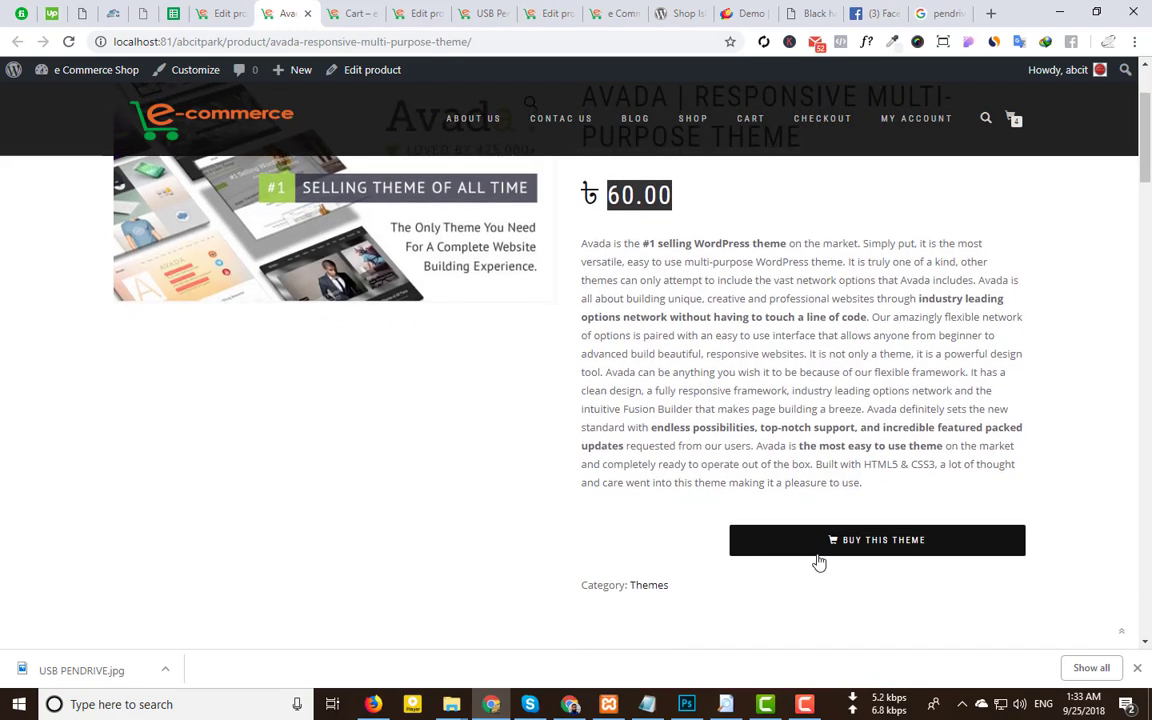
click(868, 545)
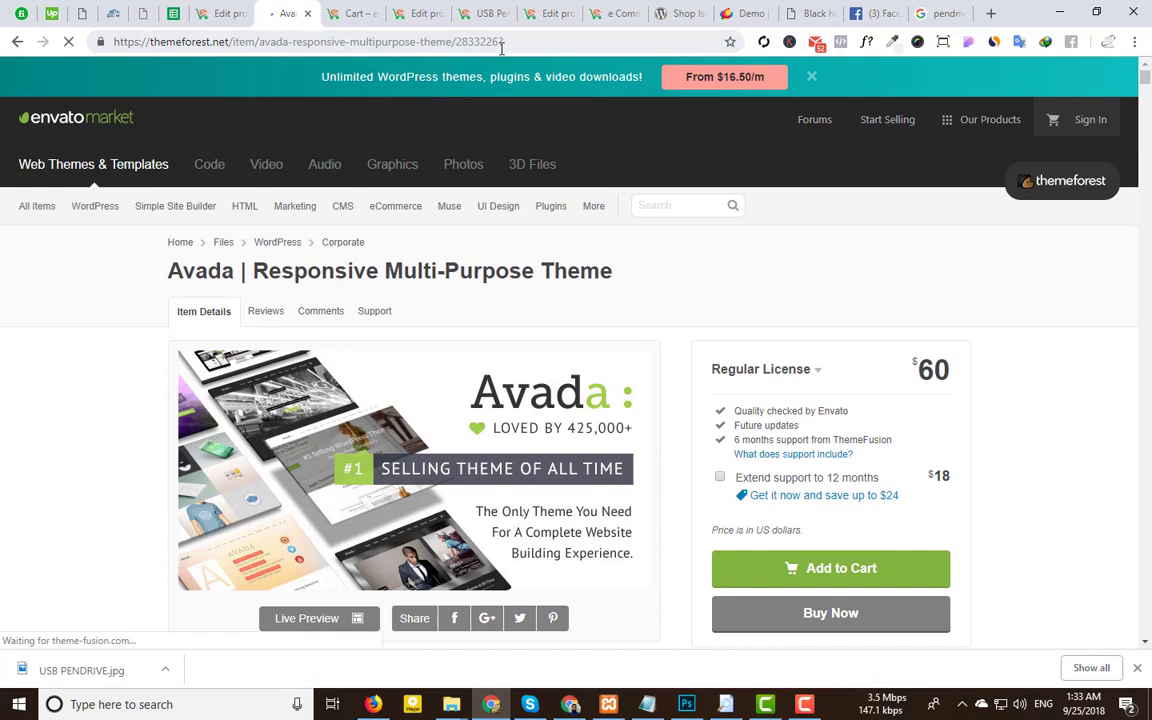
click(540, 40)
click(543, 38)
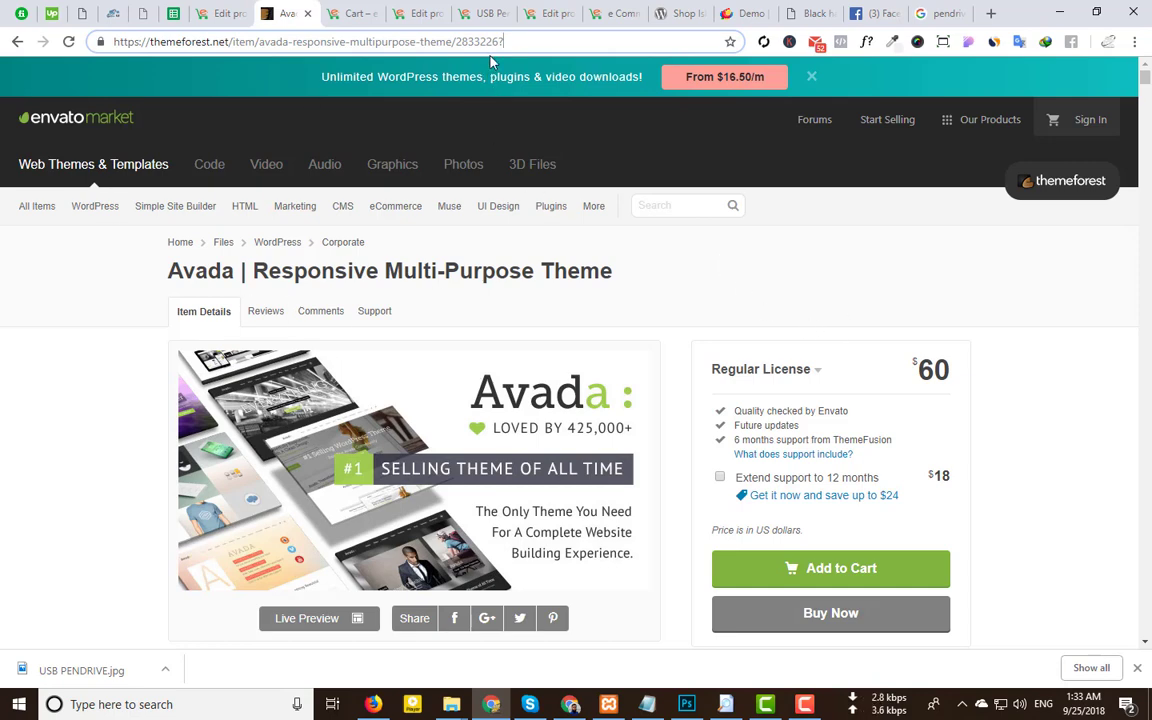
scroll(861, 489, down, 2)
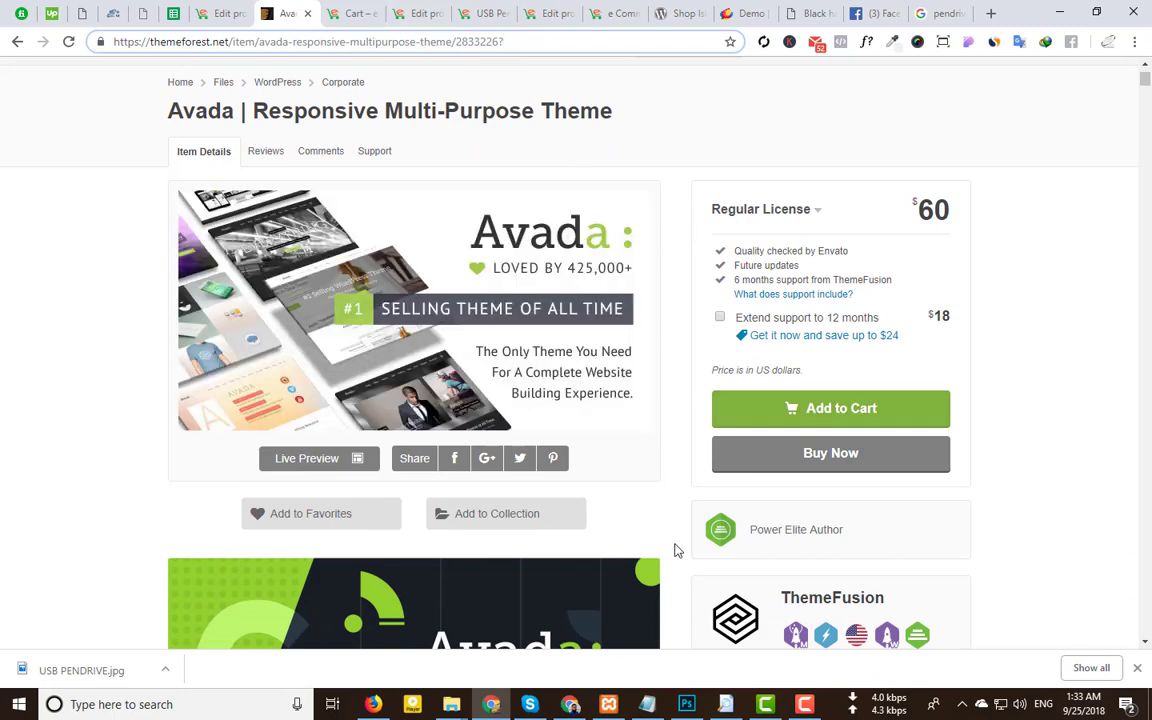
Switch to the other Chrome window and return from the Envato affiliates signup form to the Market Affiliate Program page
mouse_move(578, 712)
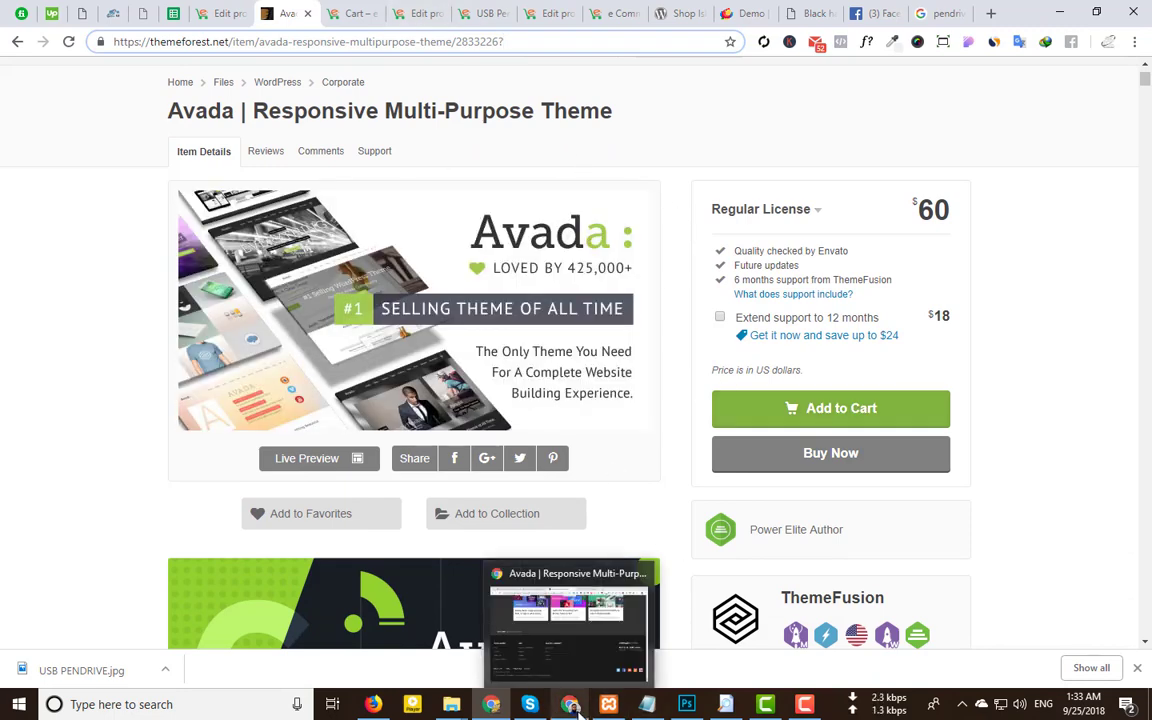
click(568, 625)
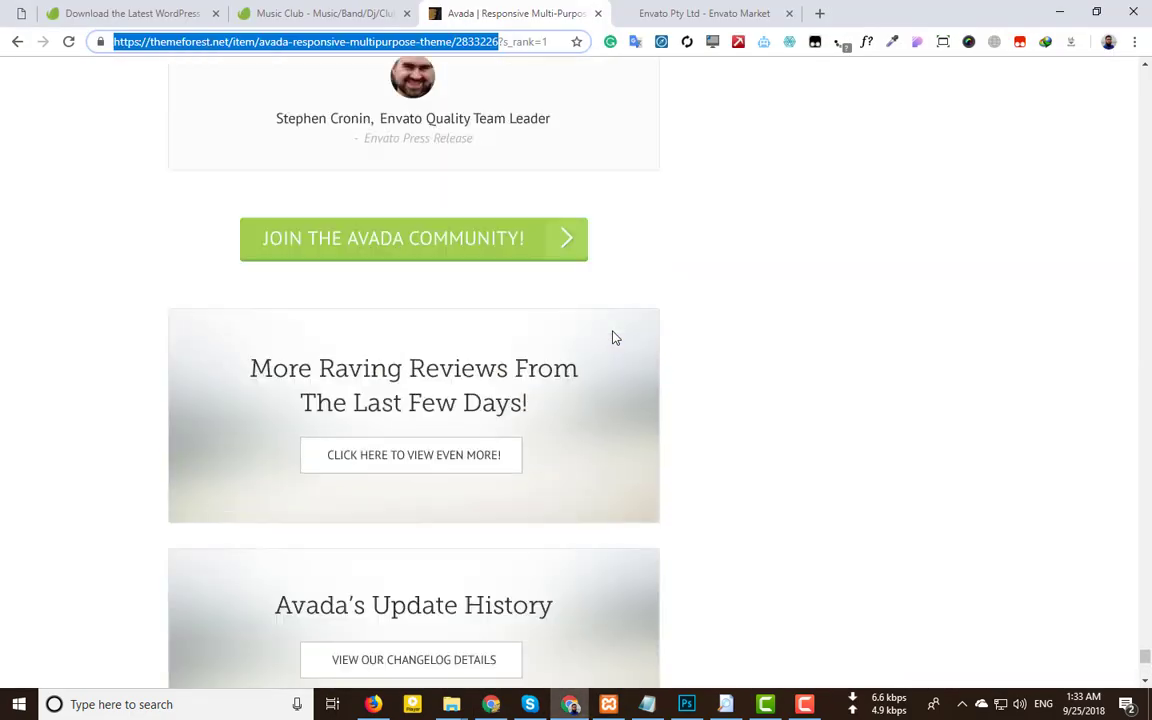
scroll(614, 338, down, 15)
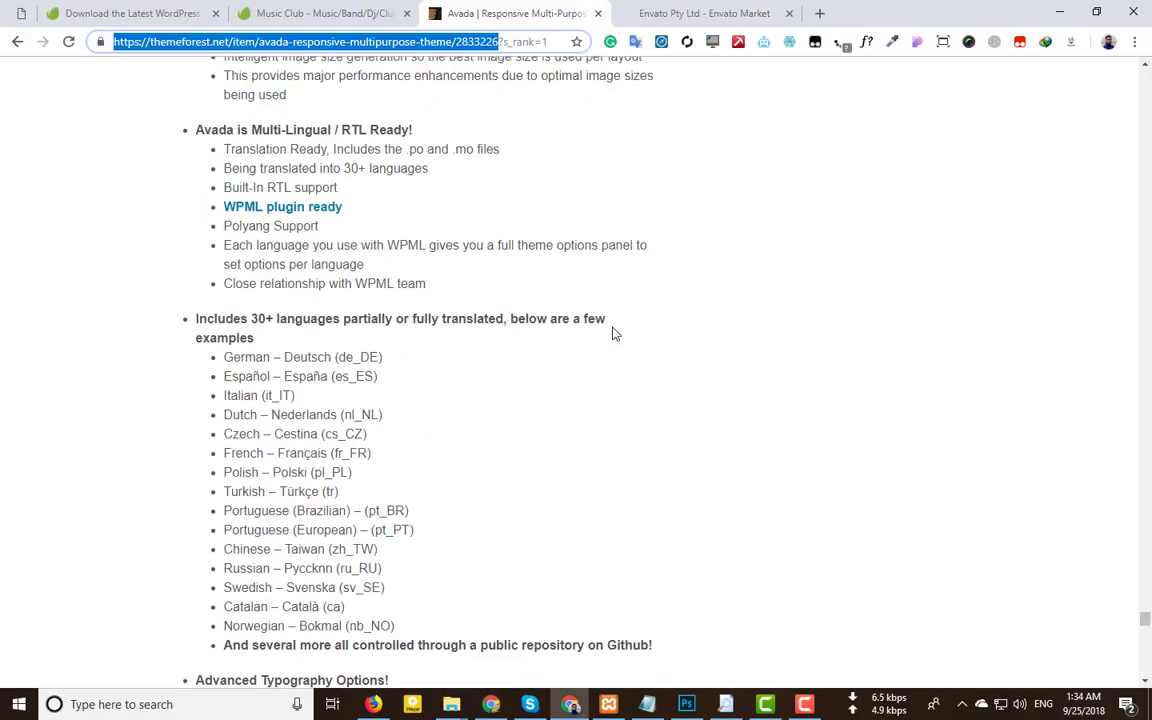
scroll(614, 334, up, 15)
click(700, 13)
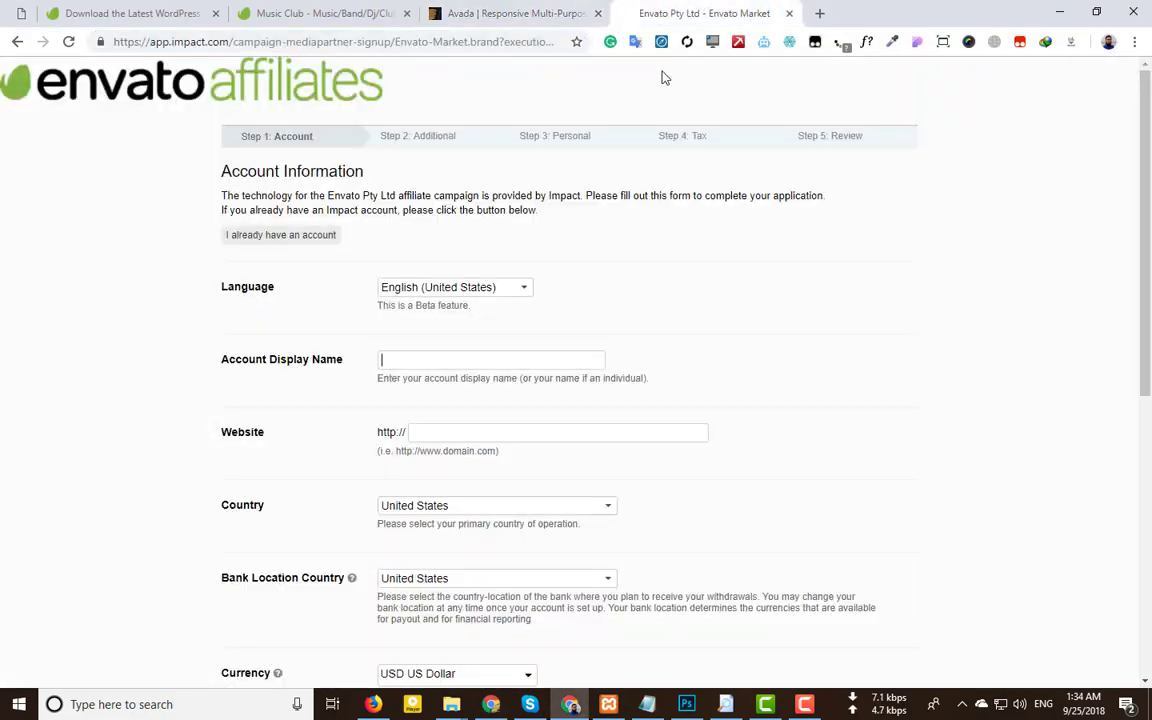
click(15, 41)
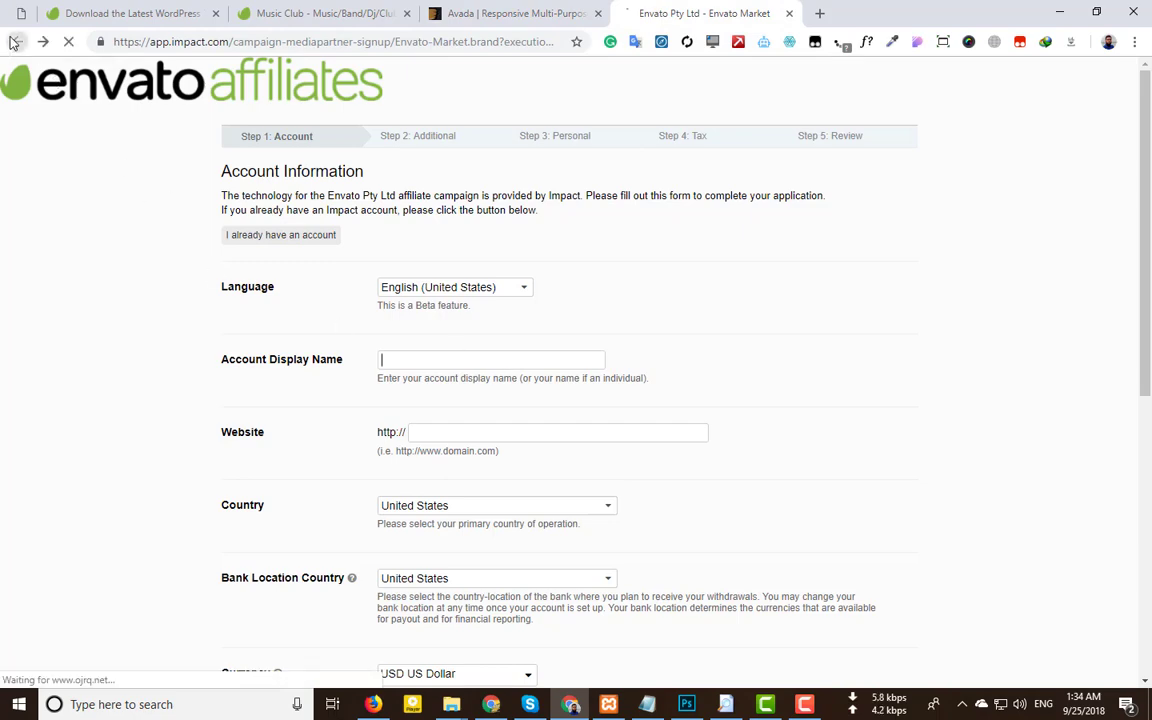
Read the Envato Market Affiliate Program's benefits, highlighting the commission offered on a referred first purchase
scroll(303, 378, down, 2)
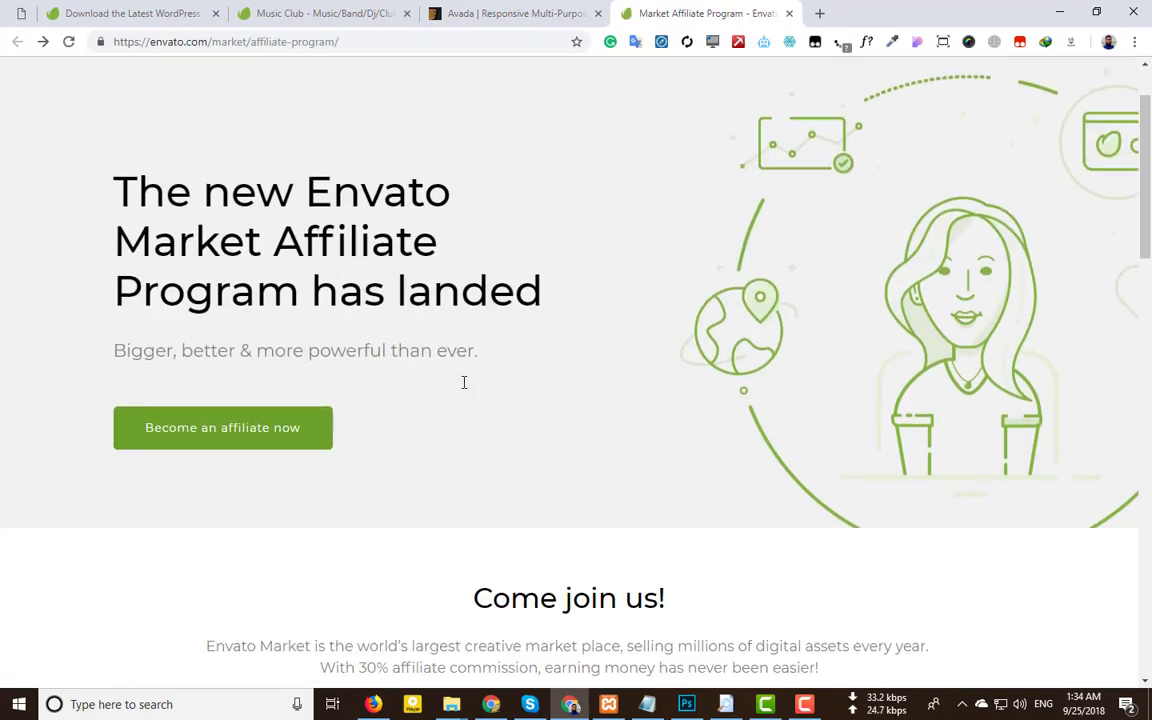
scroll(636, 412, down, 4)
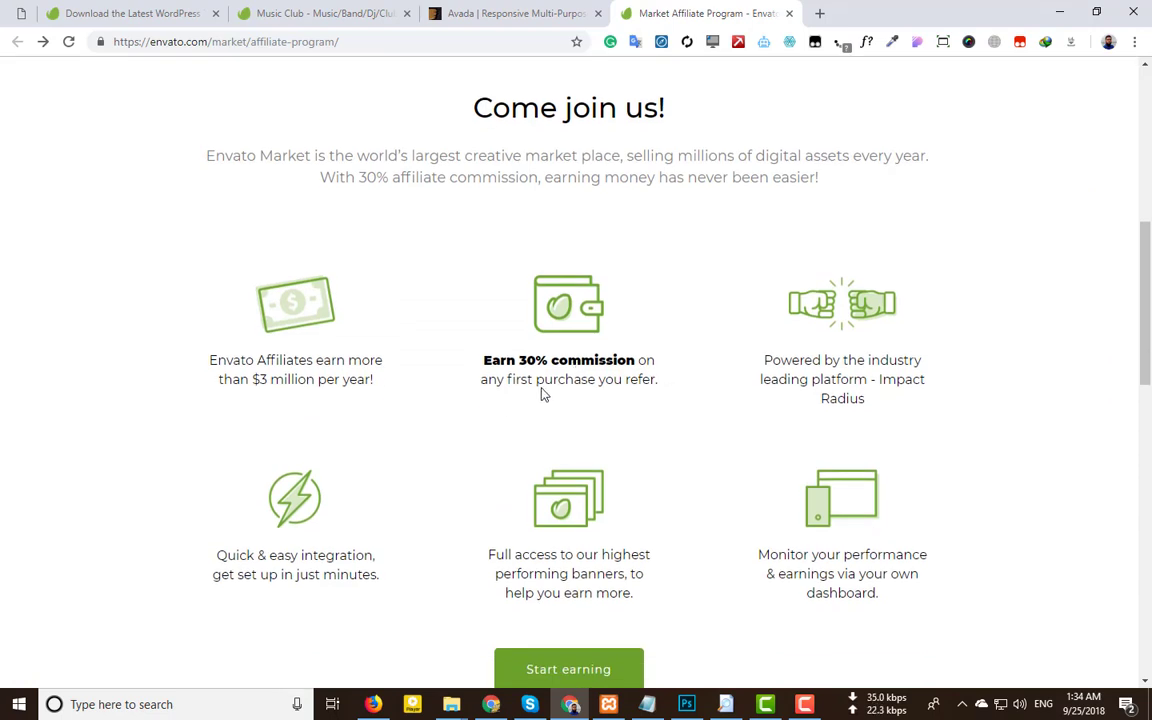
drag(656, 379, 483, 364)
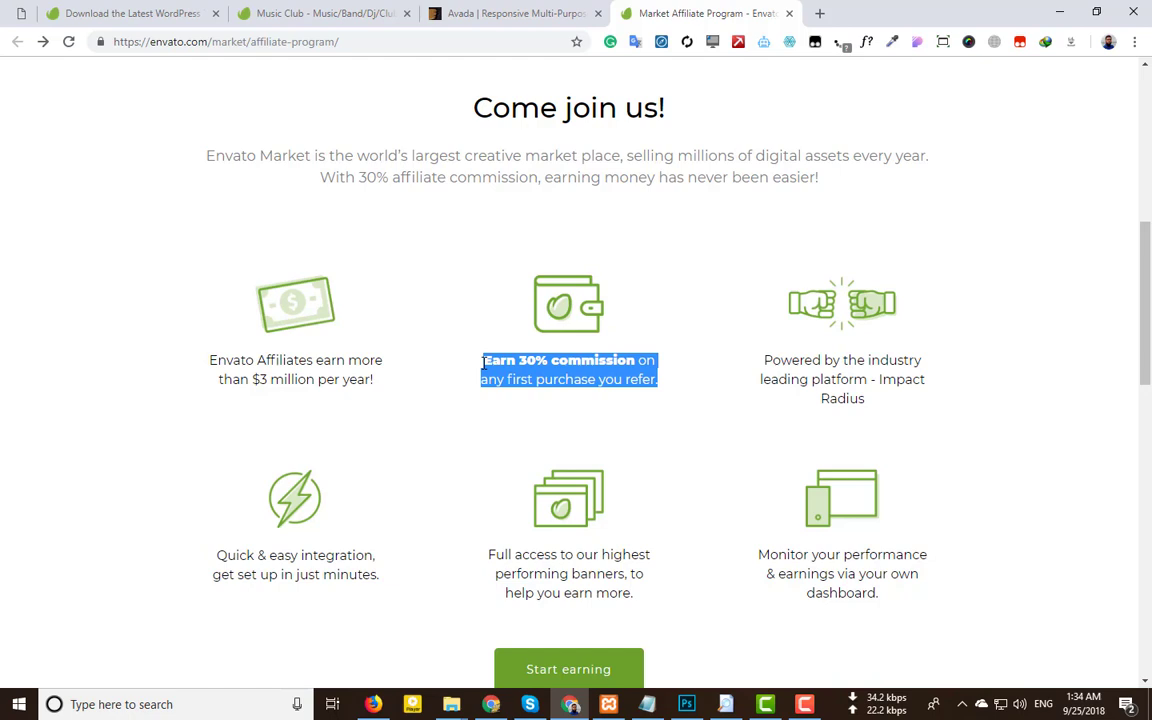
click(621, 396)
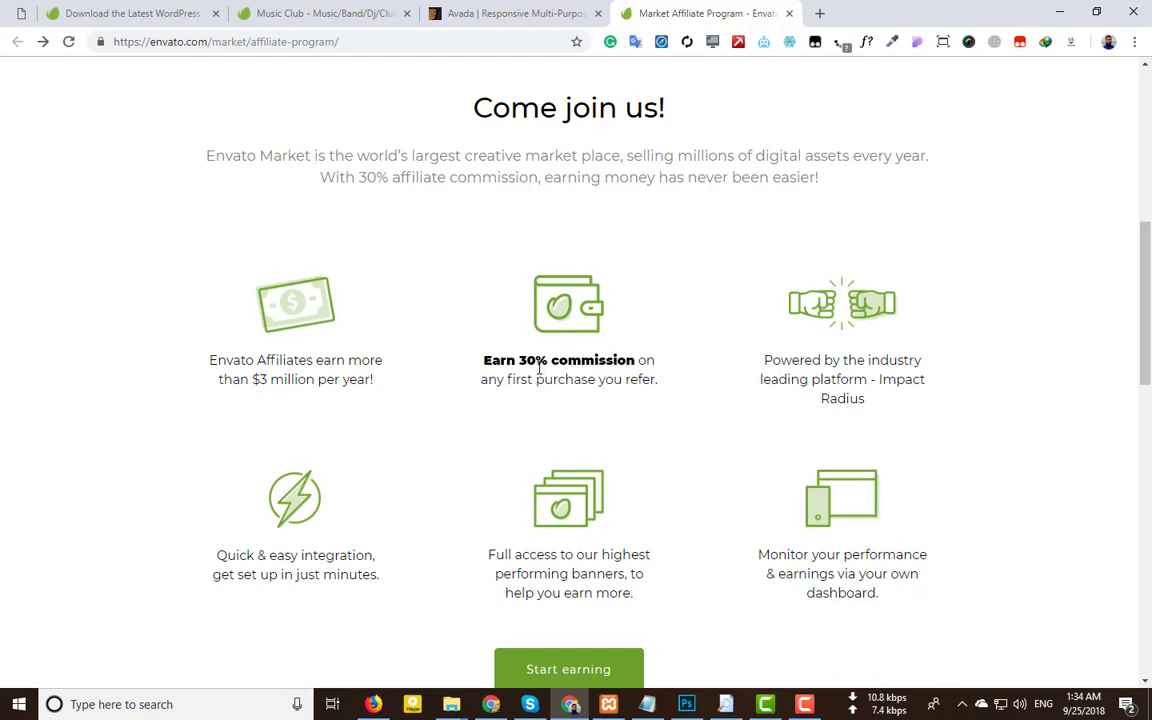
Return to the Avada product's edit page in the first Chrome window and review its external/affiliate product data and publishing settings
click(491, 704)
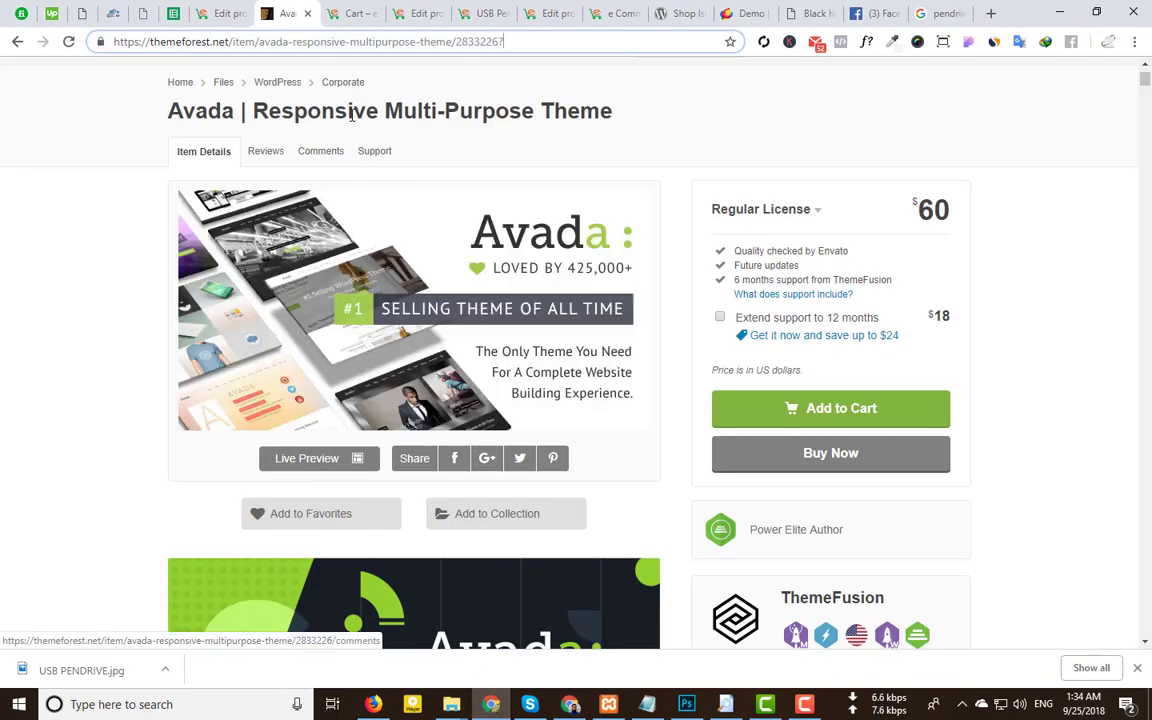
click(220, 12)
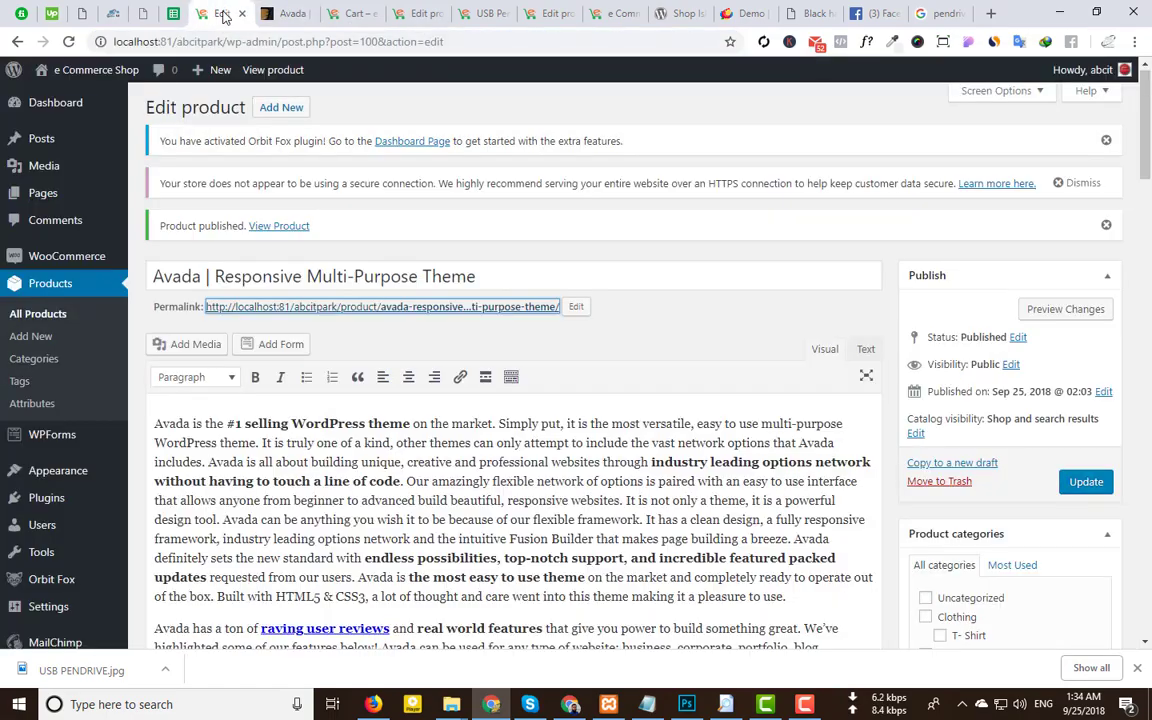
scroll(428, 418, down, 6)
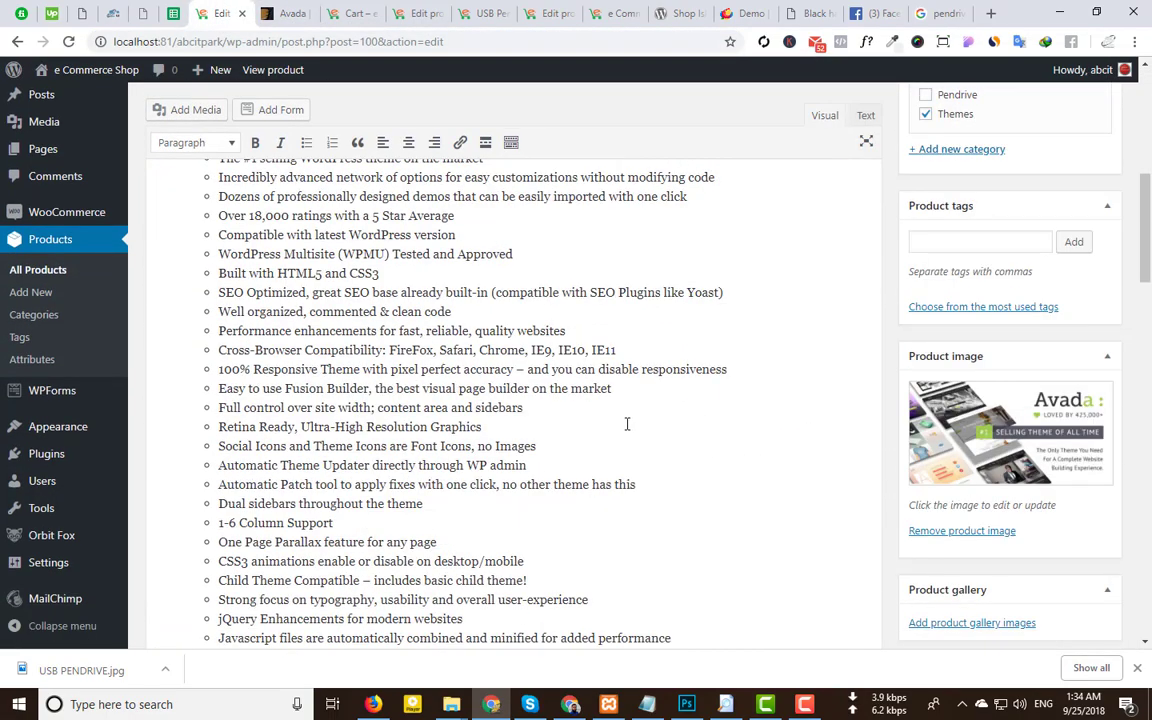
scroll(627, 424, down, 15)
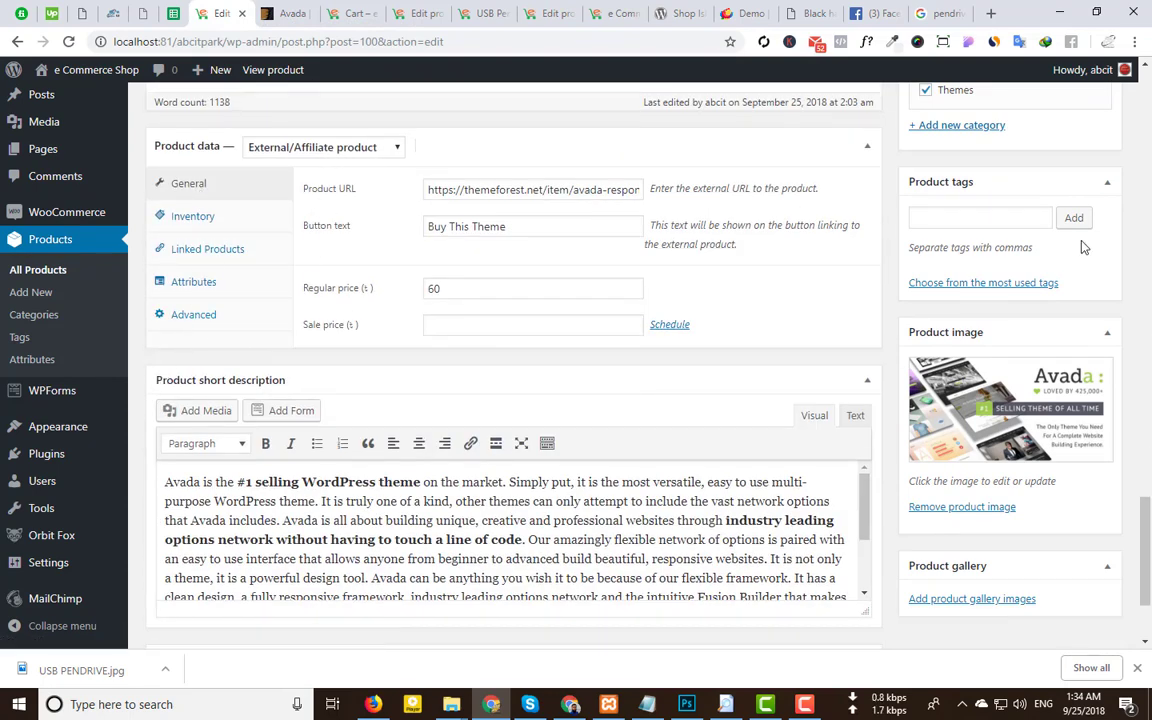
scroll(1083, 244, up, 10)
scroll(1076, 244, up, 8)
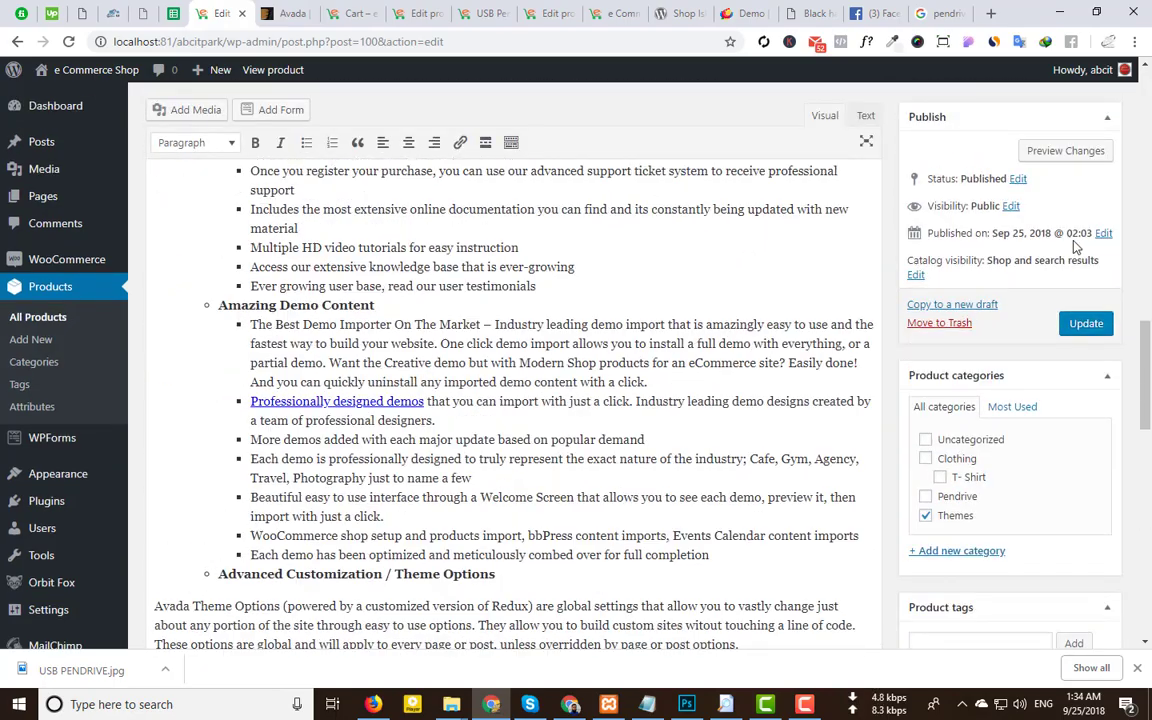